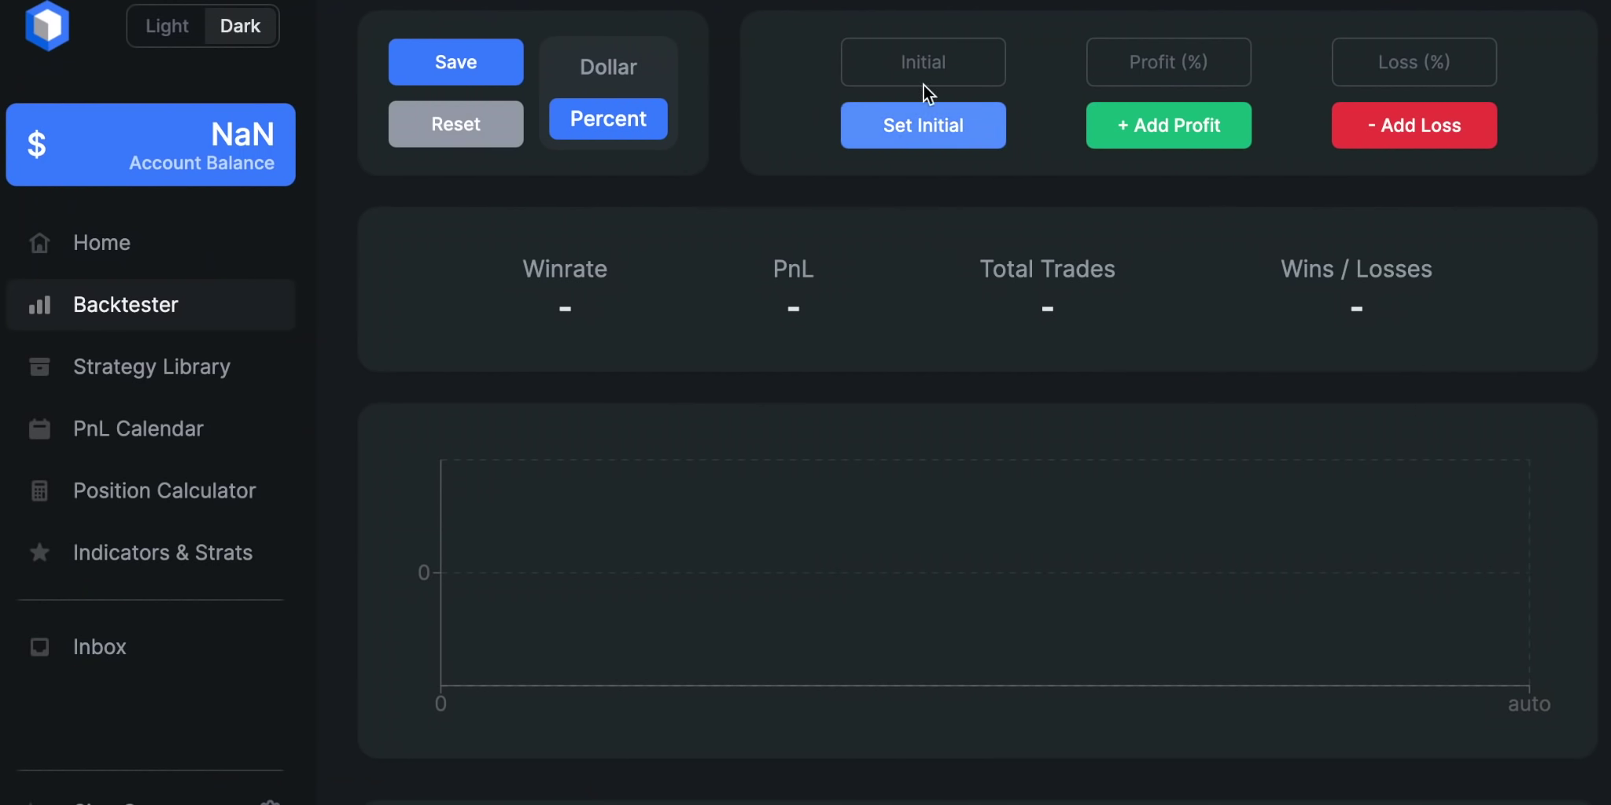
Apply a 1000 initial balance with 2% loss and 3% profit per trade, then open TradingView's indicators list
click(921, 69)
text(1000)
click(1382, 52)
text(2)
click(1199, 58)
text(3)
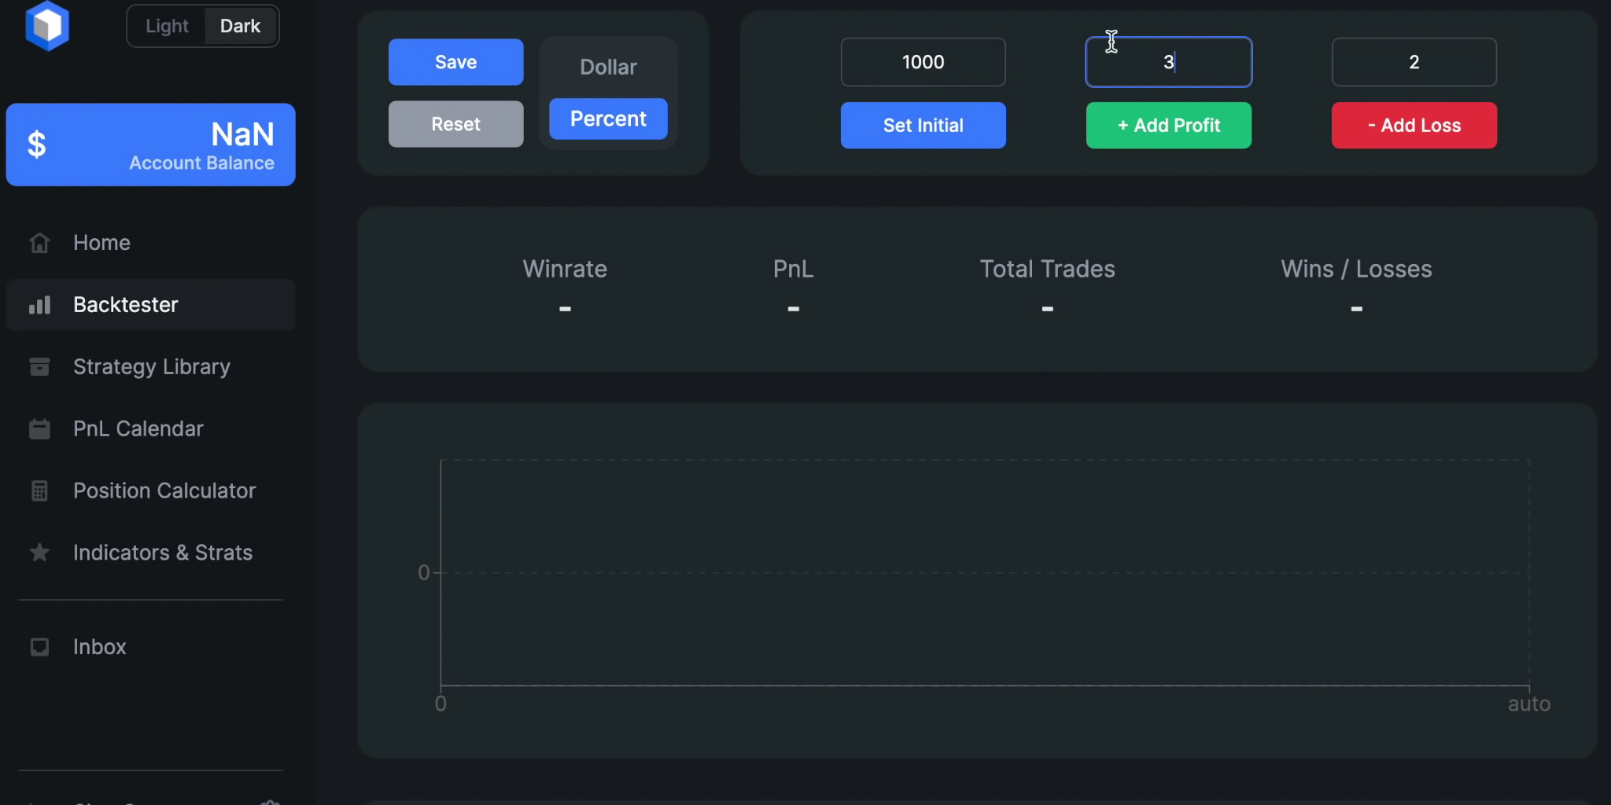
click(942, 122)
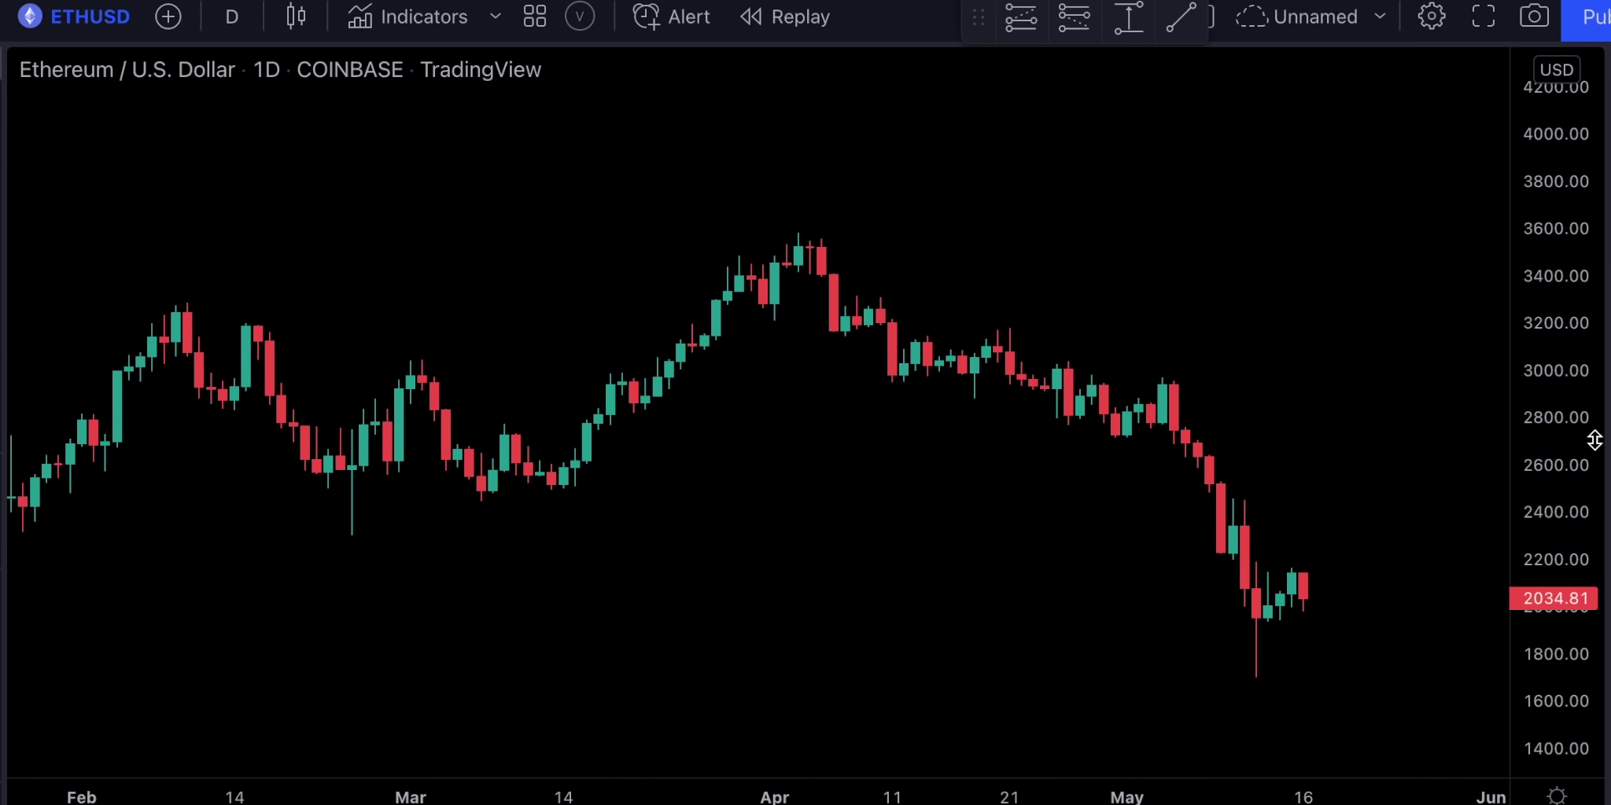
click(423, 20)
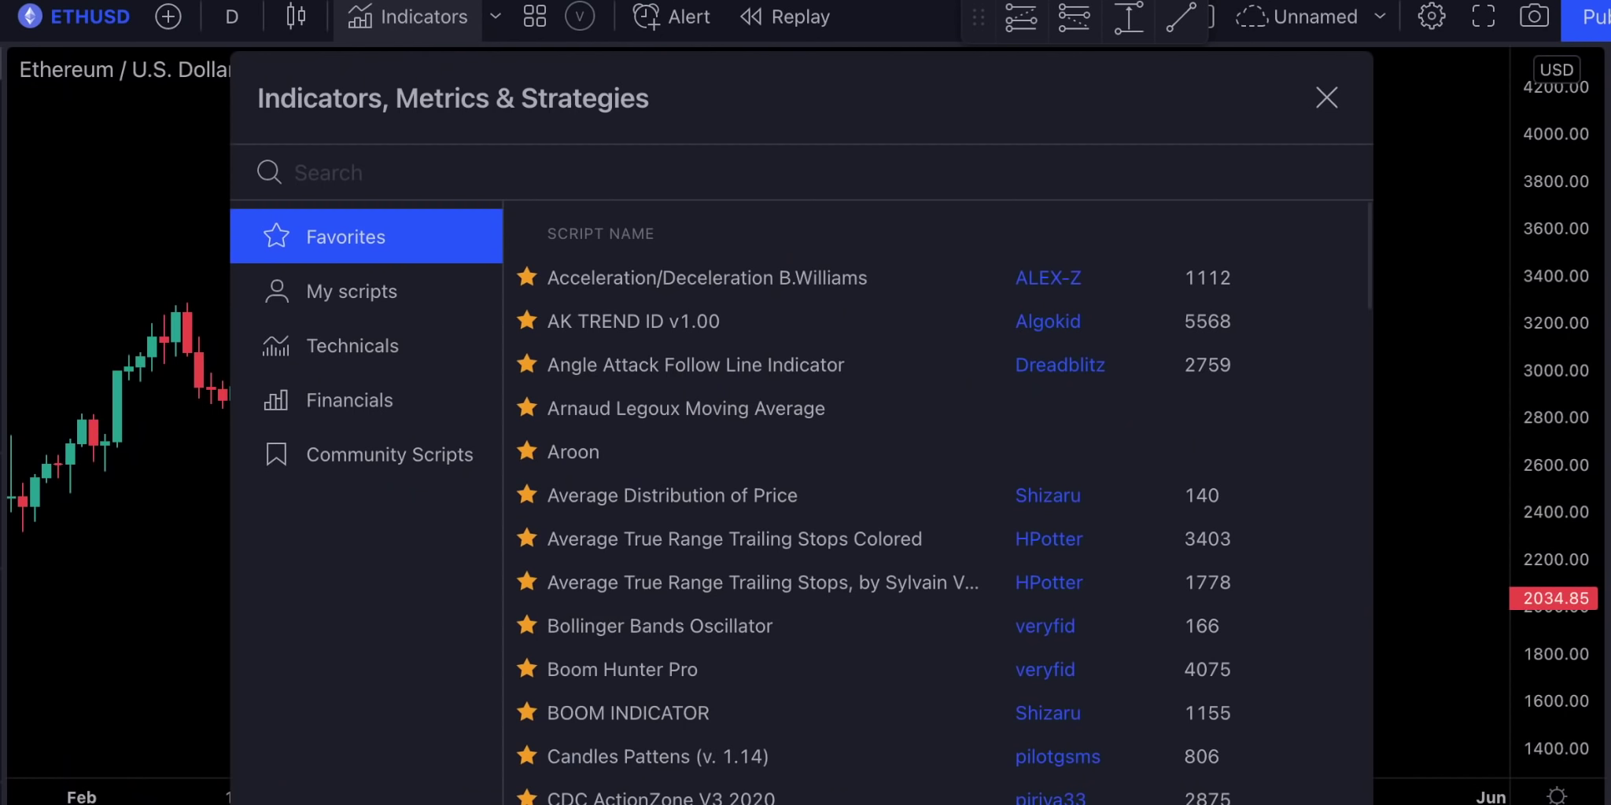
Search for and add OBV with 100 EMA, Higher High Lower Low Strategy and TraderXO Macro Trend Scanner
text(obv with)
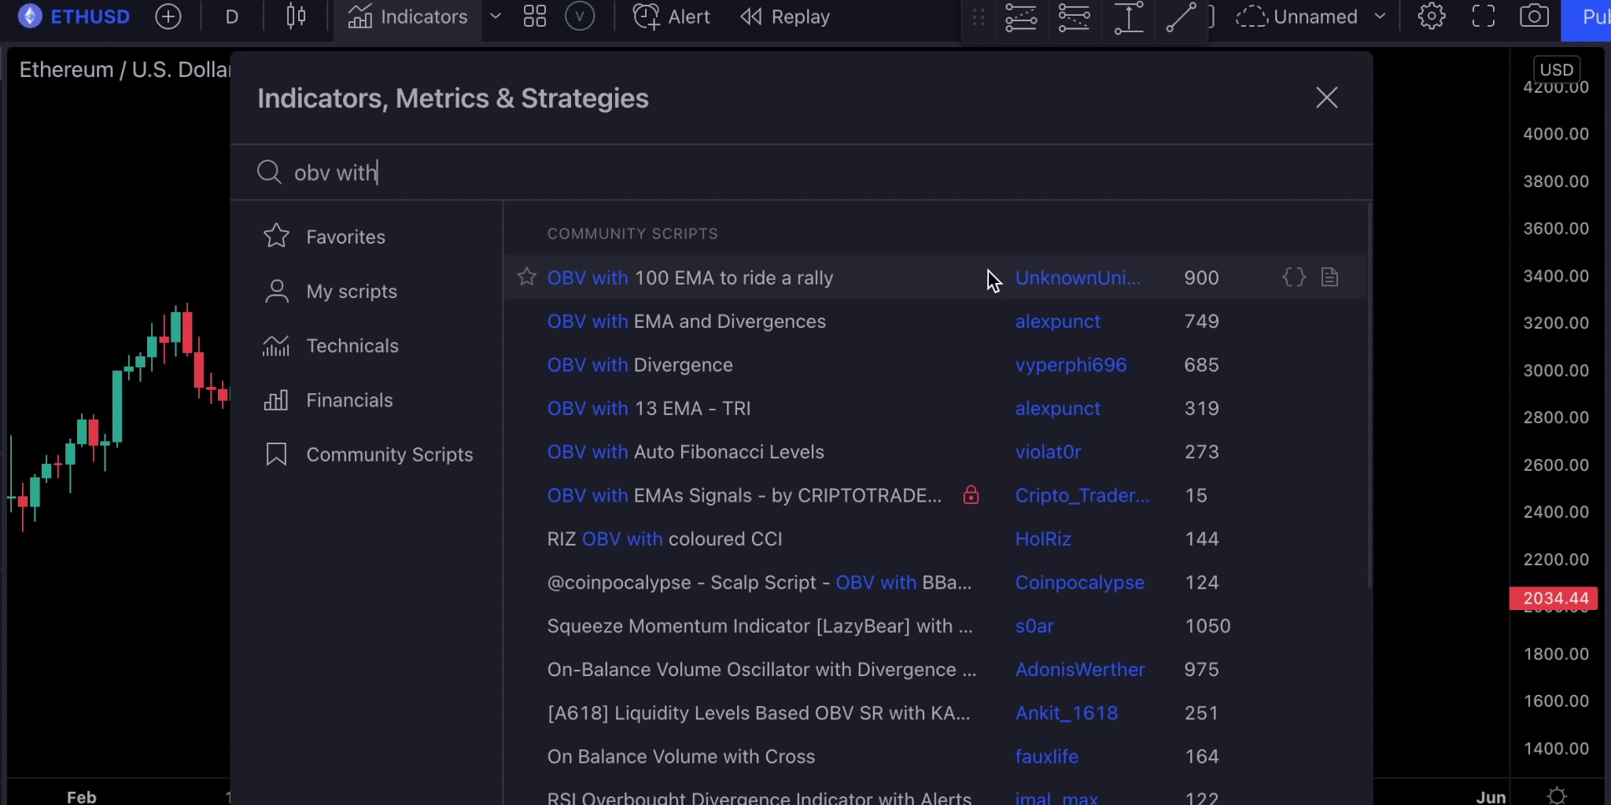
click(759, 279)
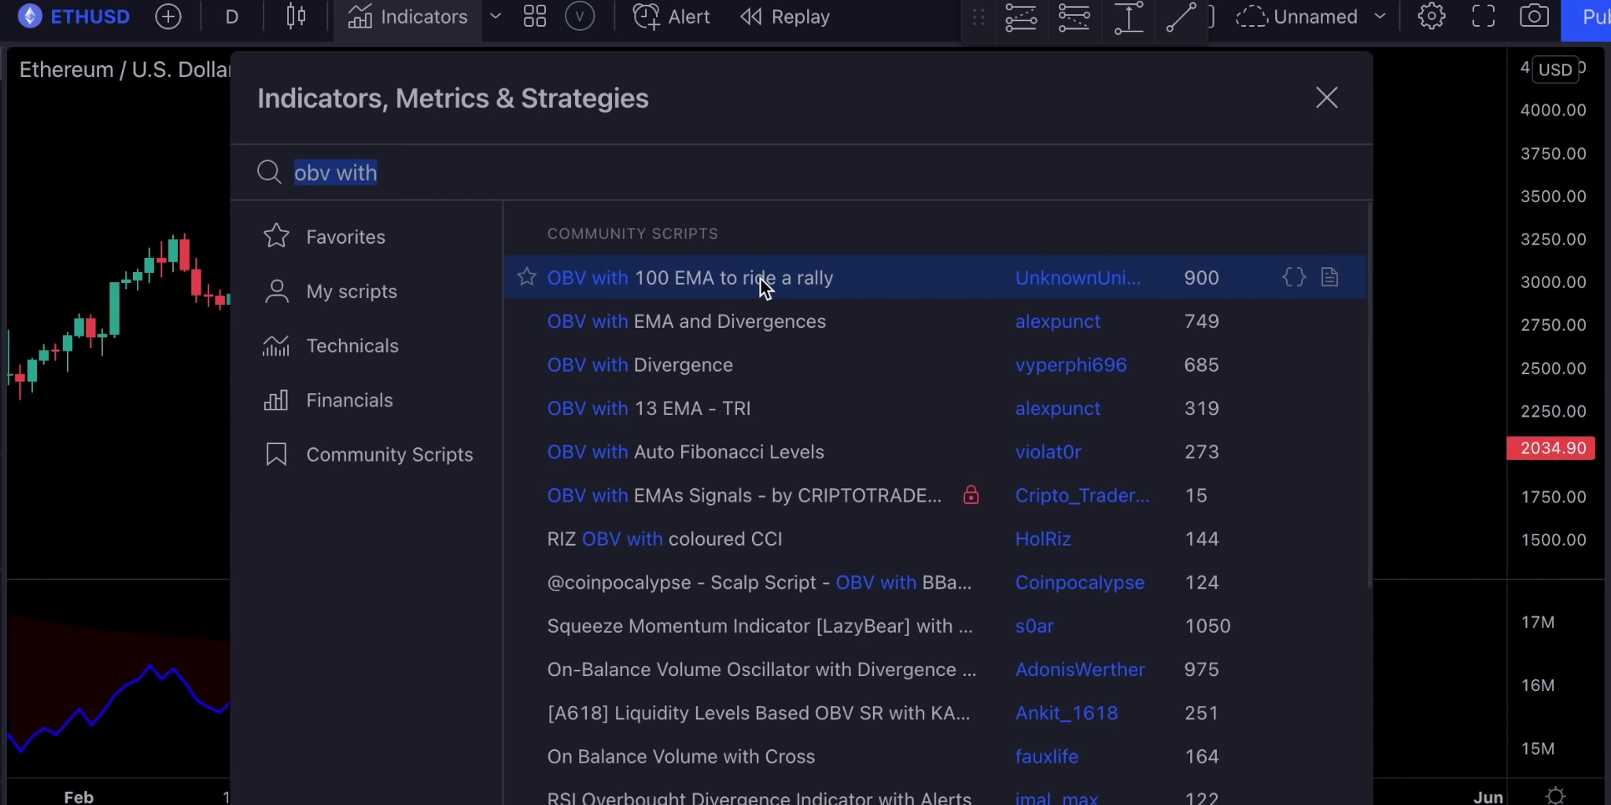
text(higher high)
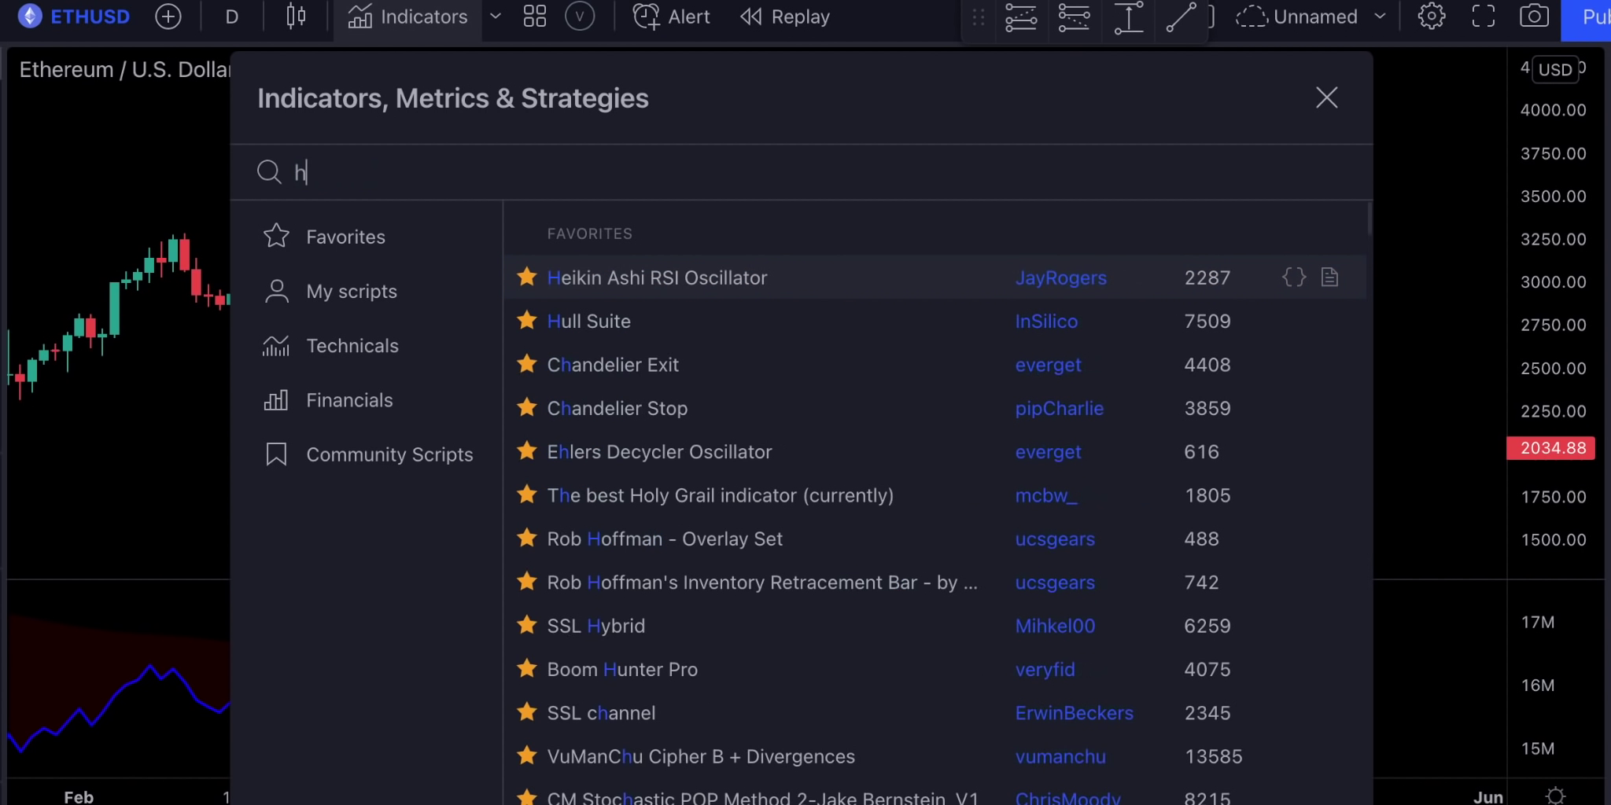
text( lower low s)
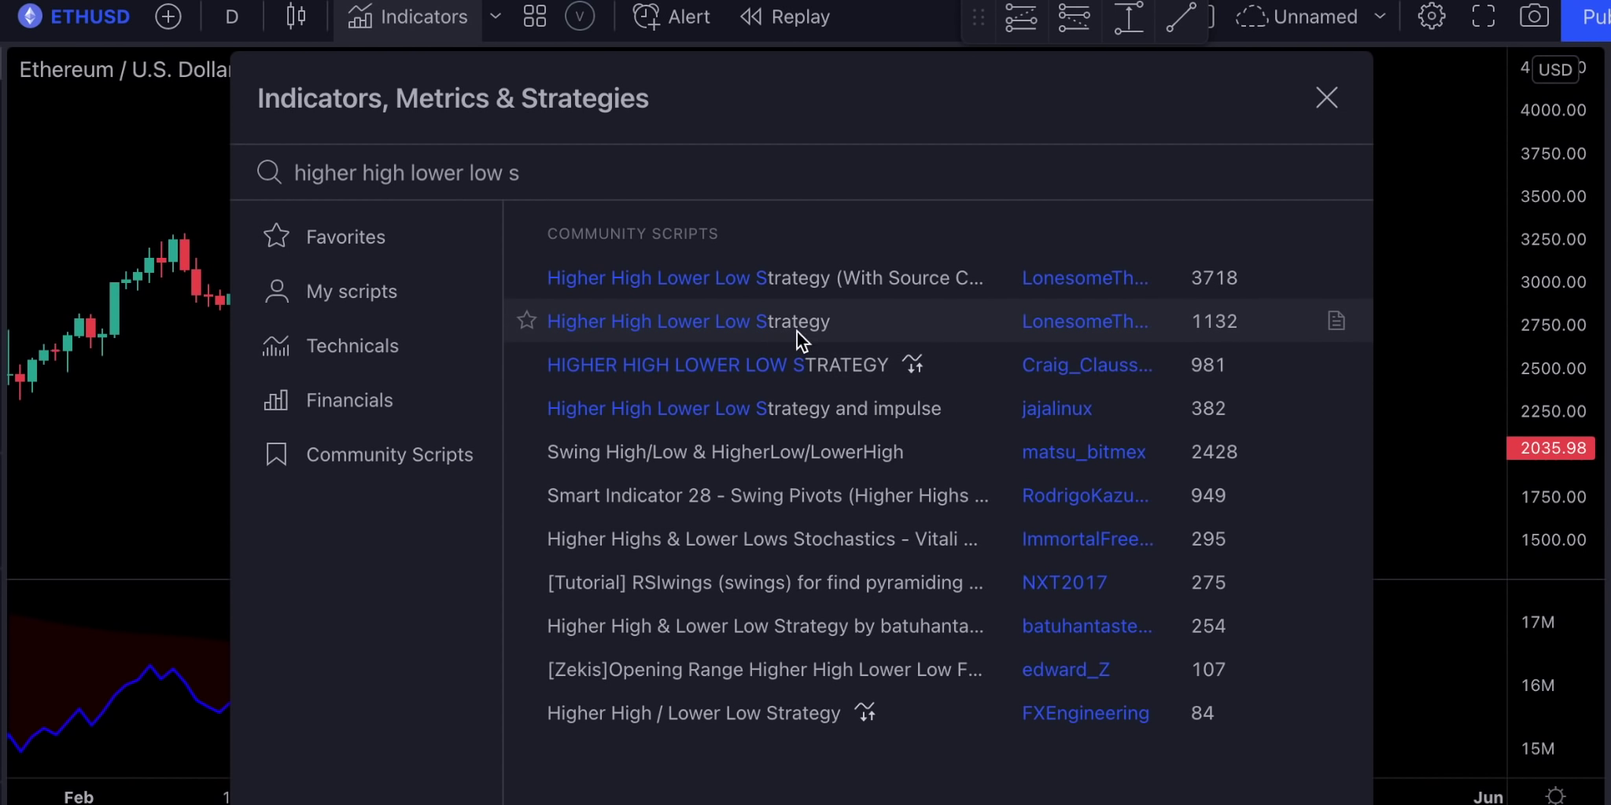
click(770, 325)
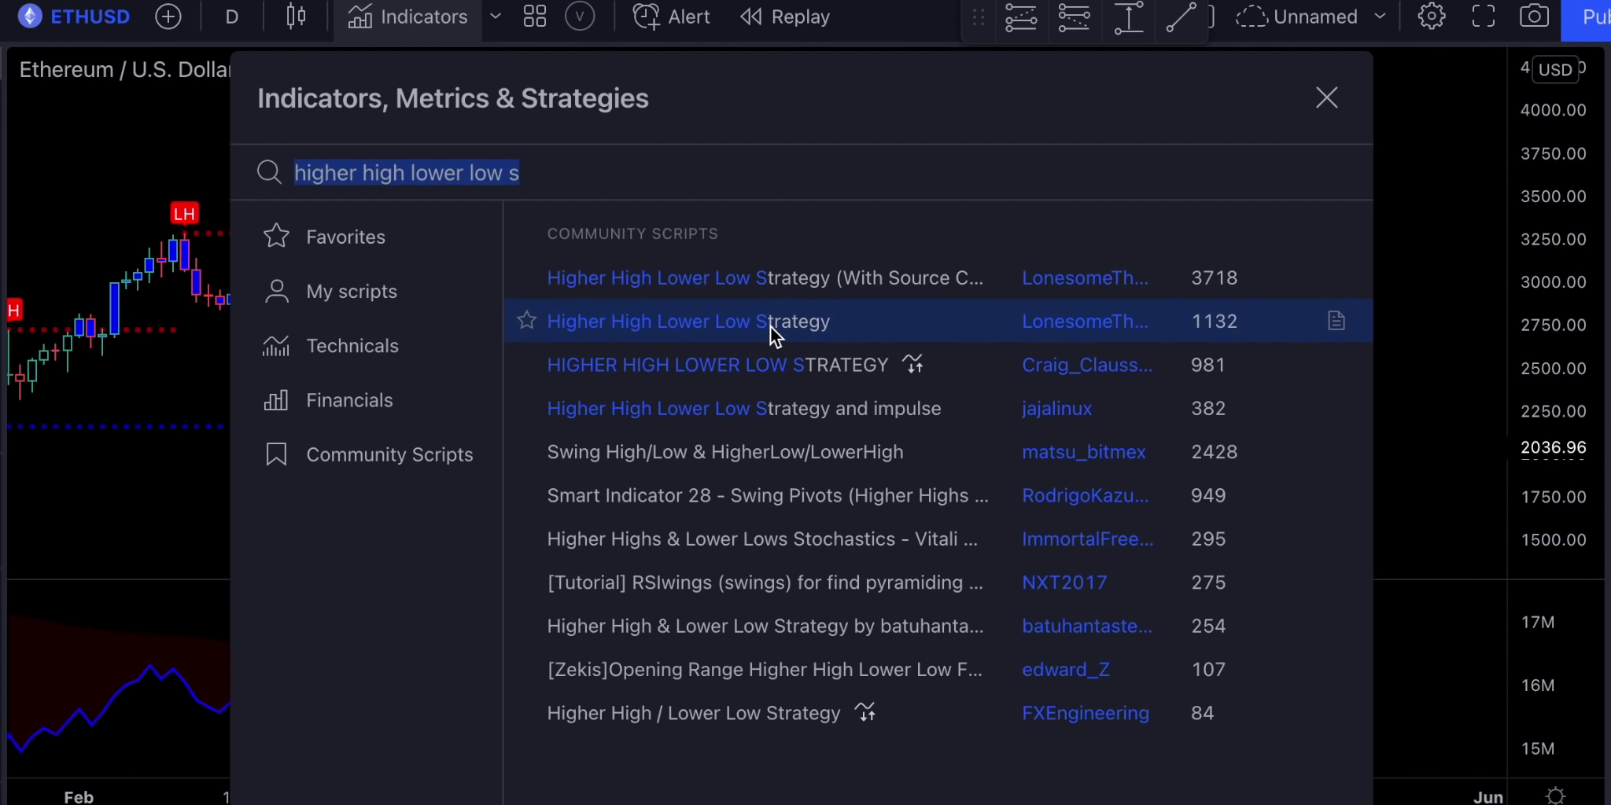
text(trader)
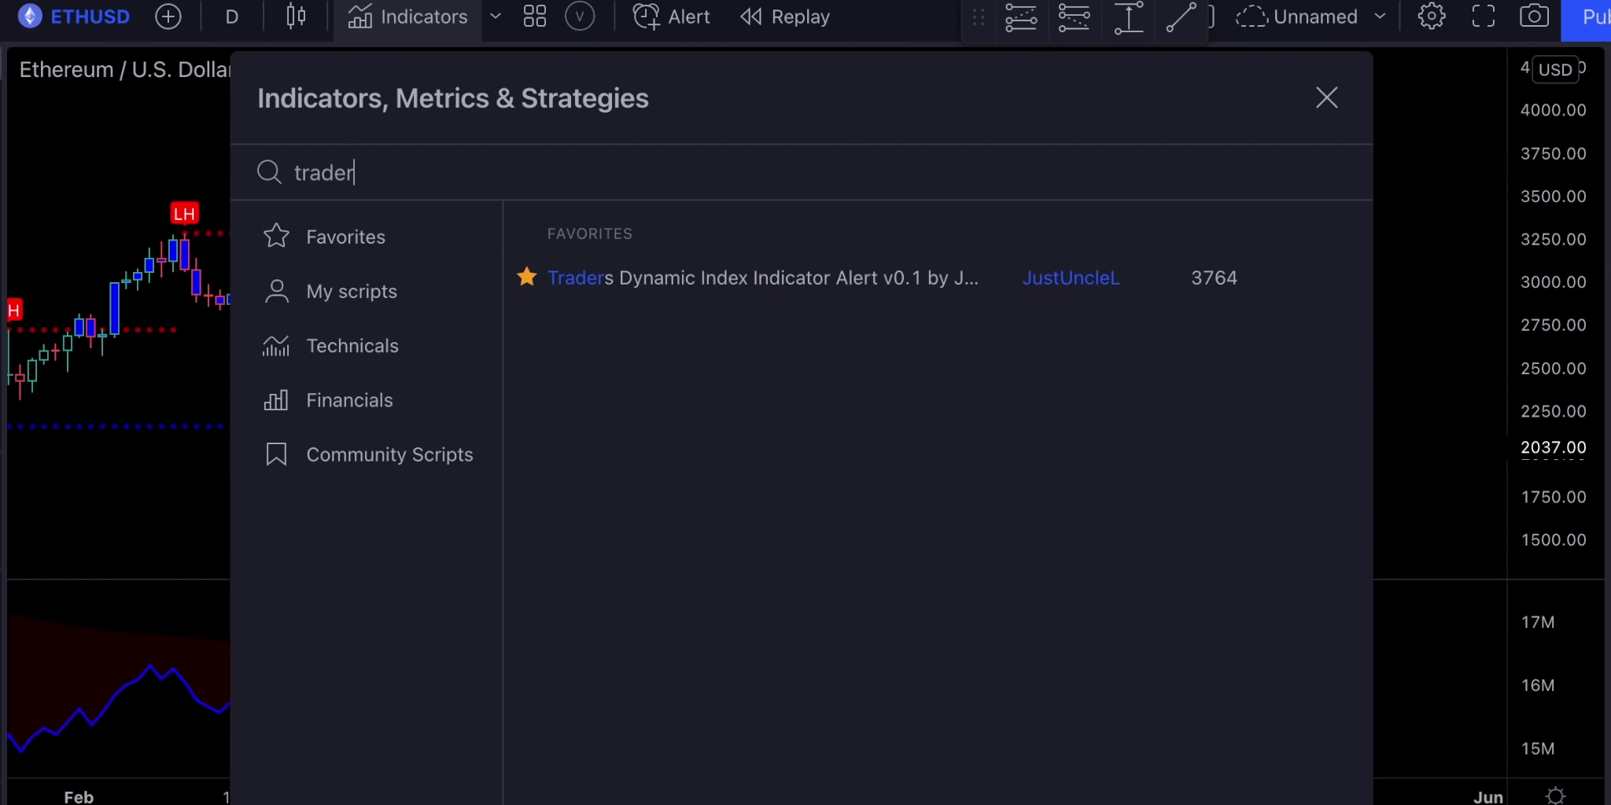
text(xo)
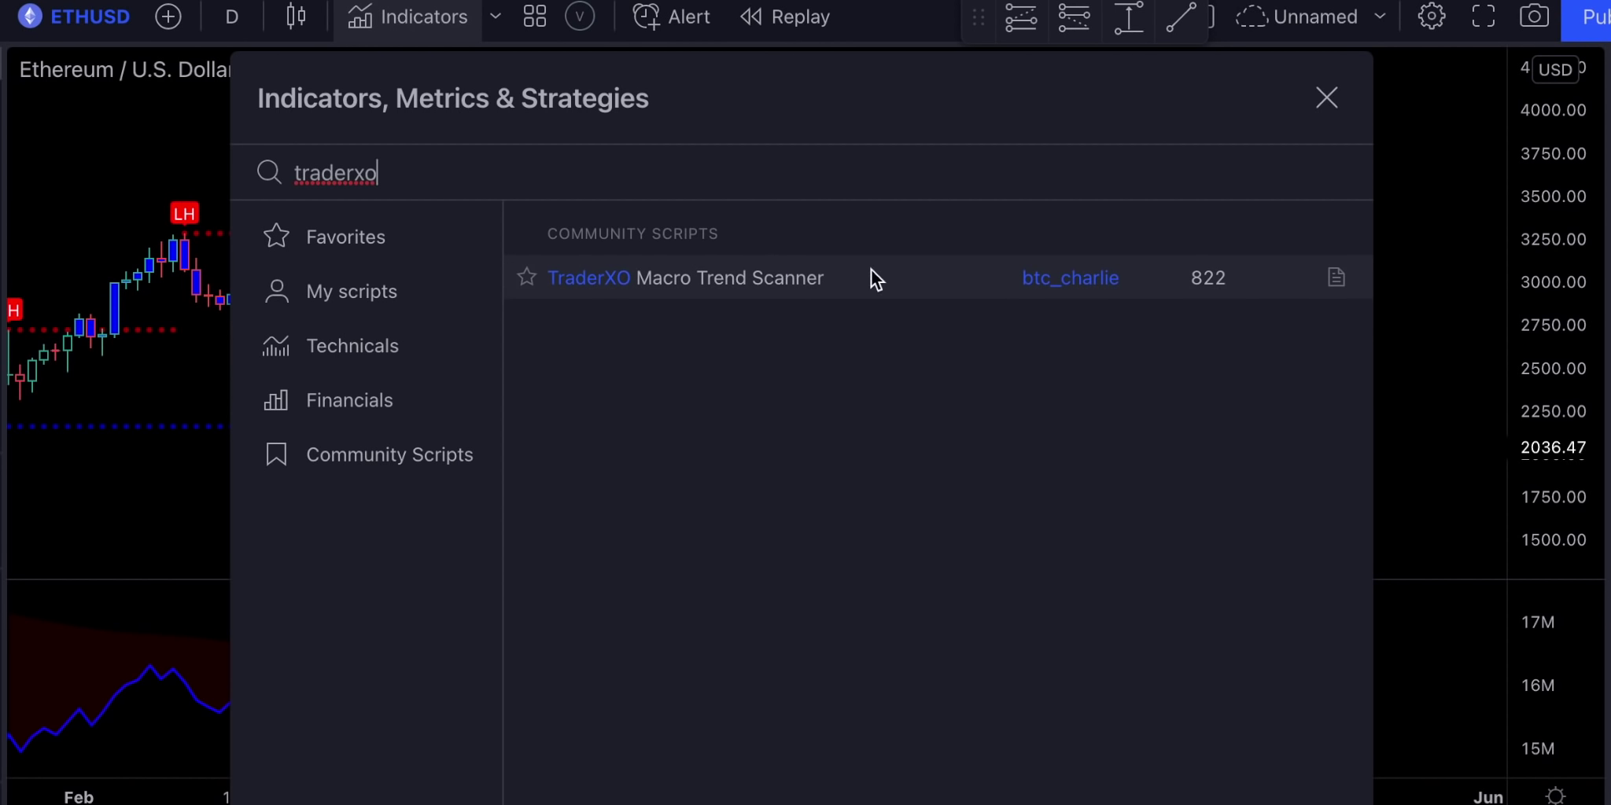
click(755, 284)
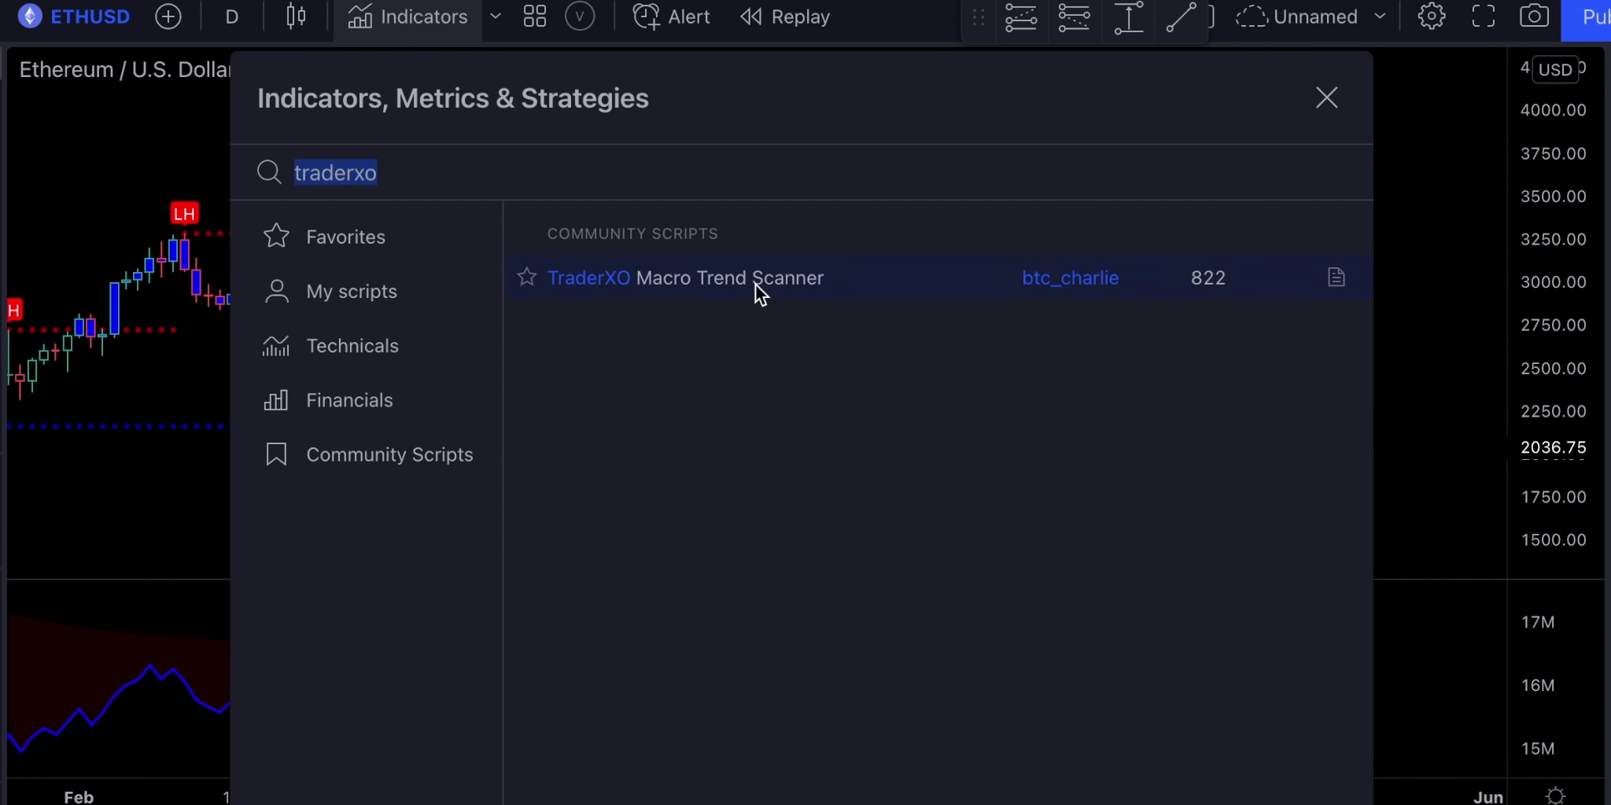
key(Escape)
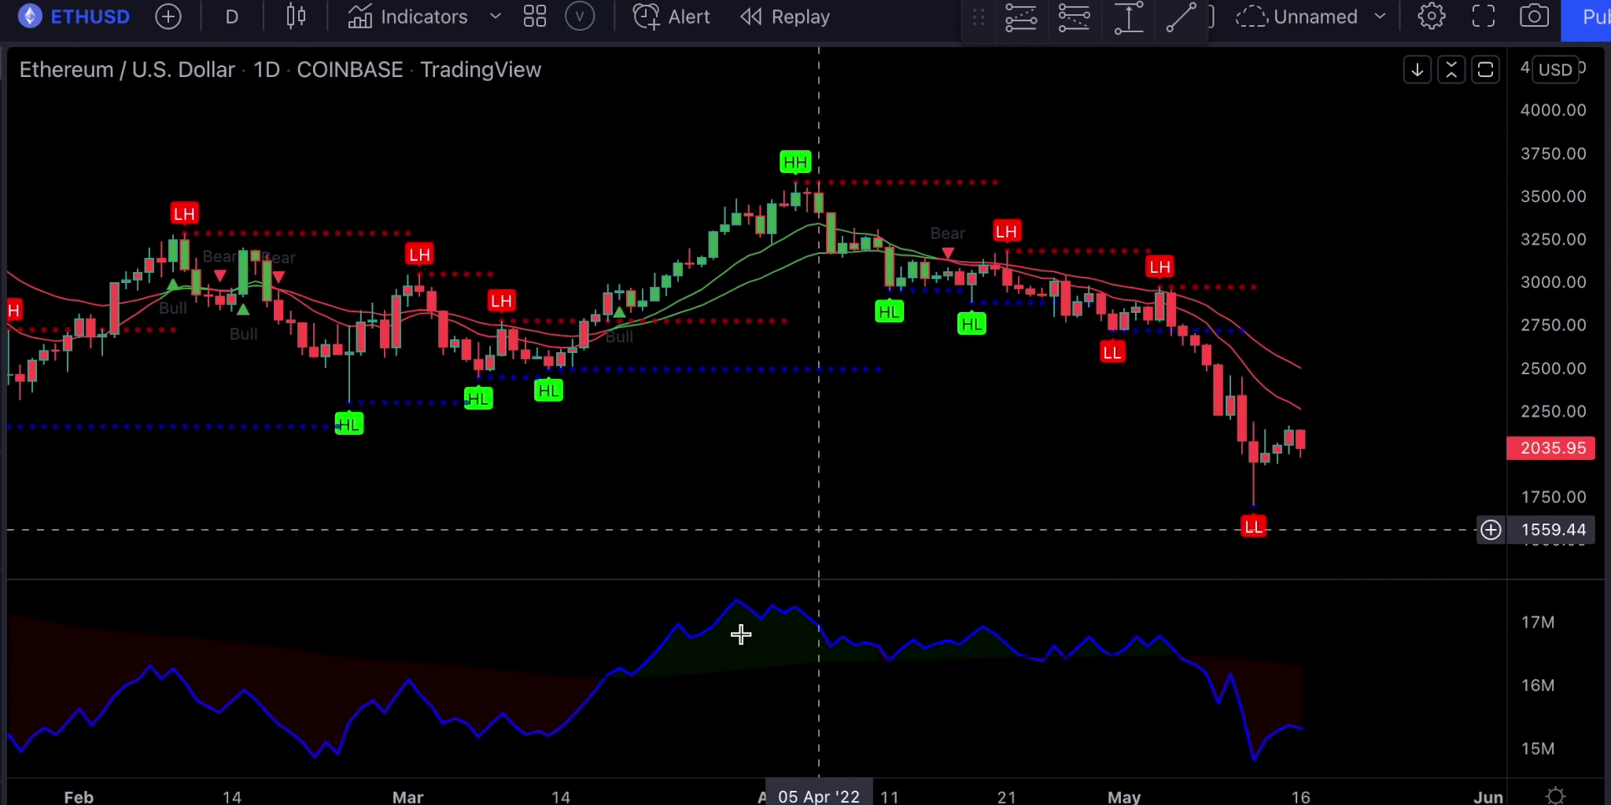
Change the OBV-EMA period to 200 and make its first background fill solid red
double_click(763, 618)
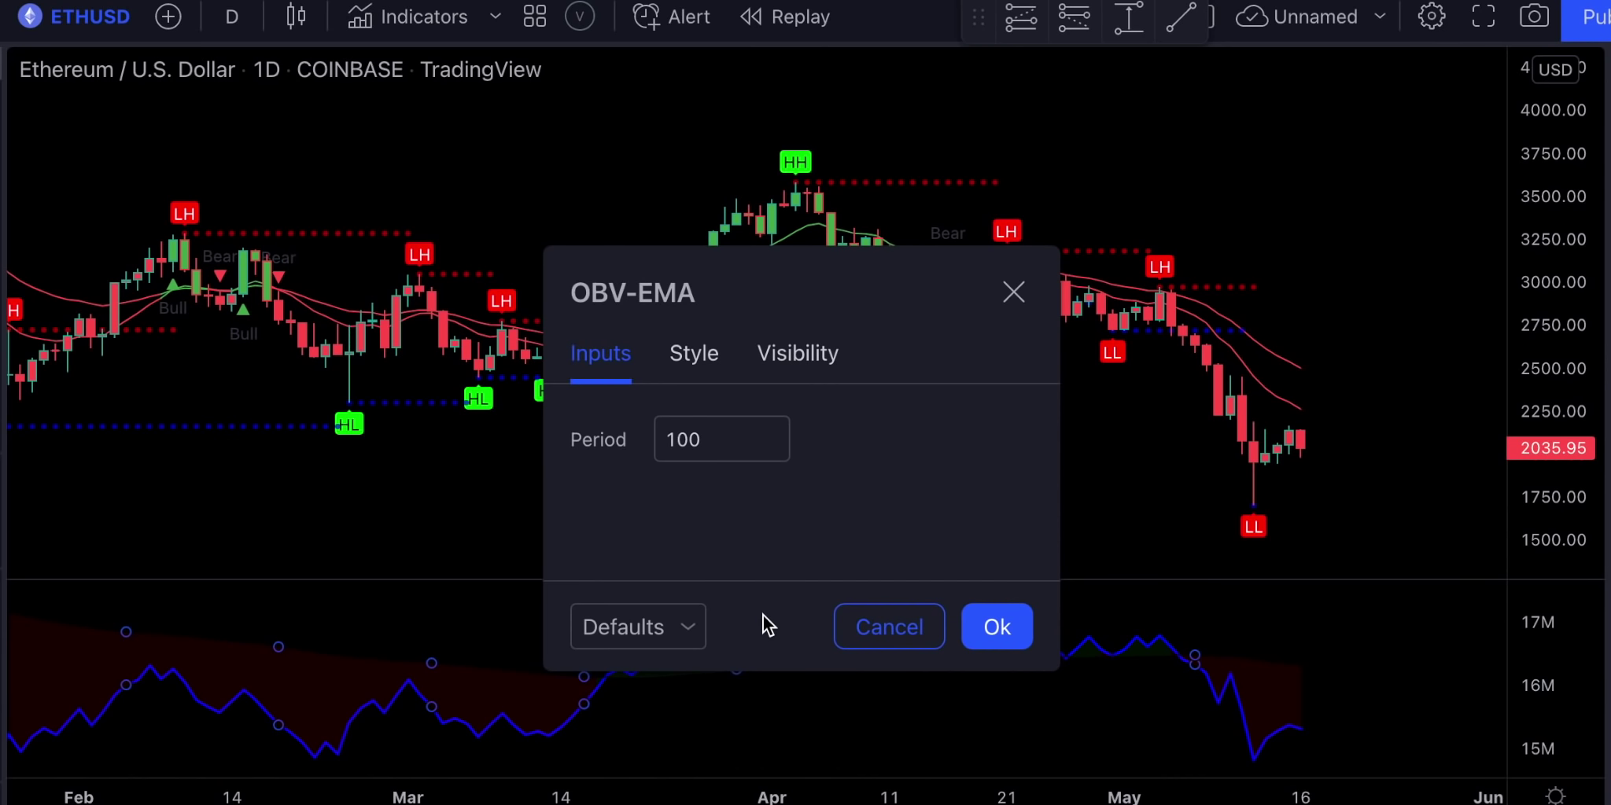
click(716, 442)
double_click(717, 443)
text(200)
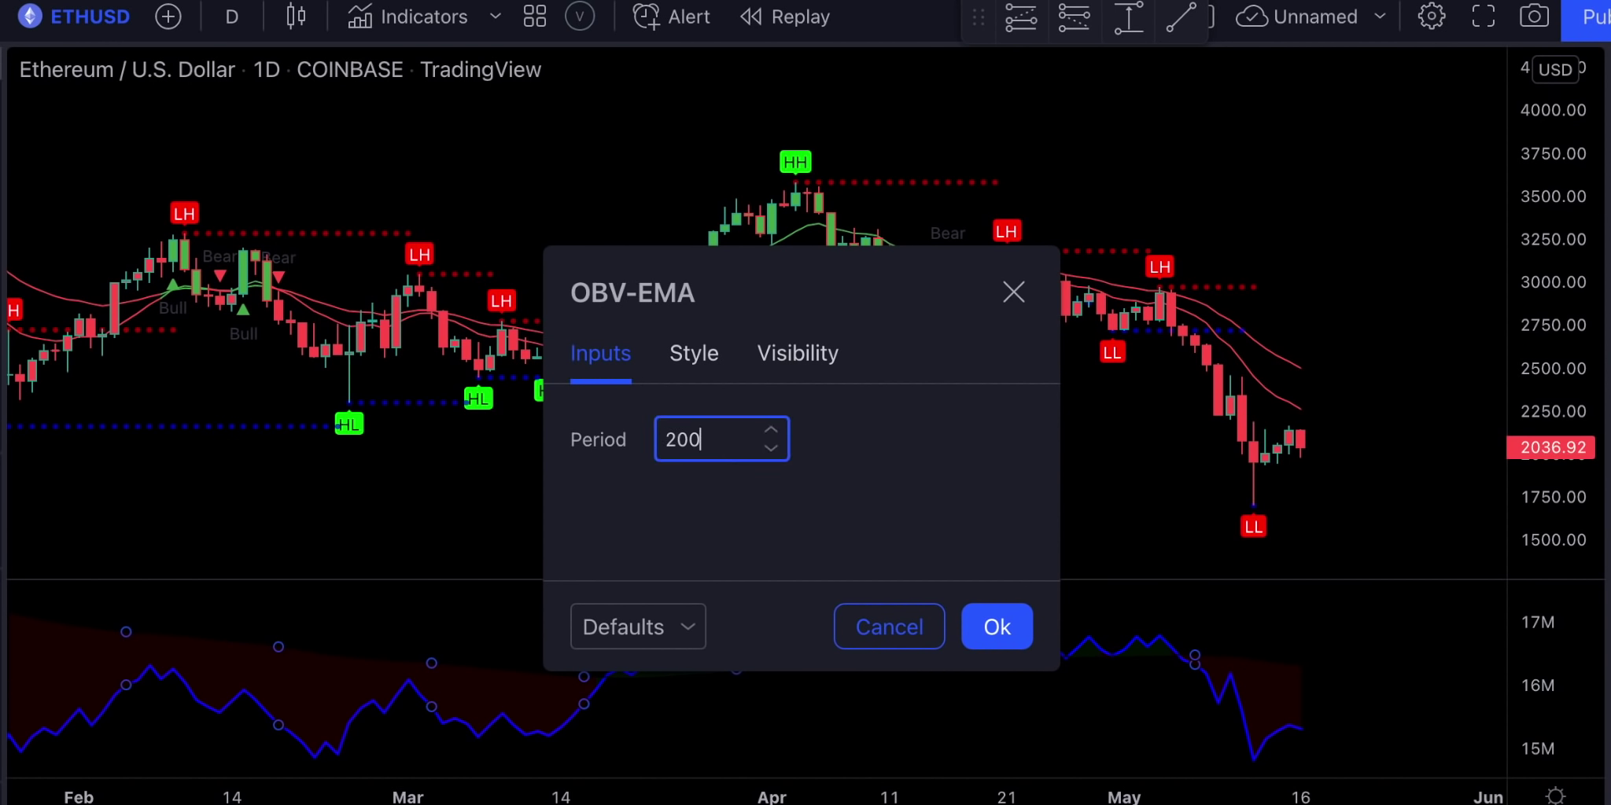
click(692, 355)
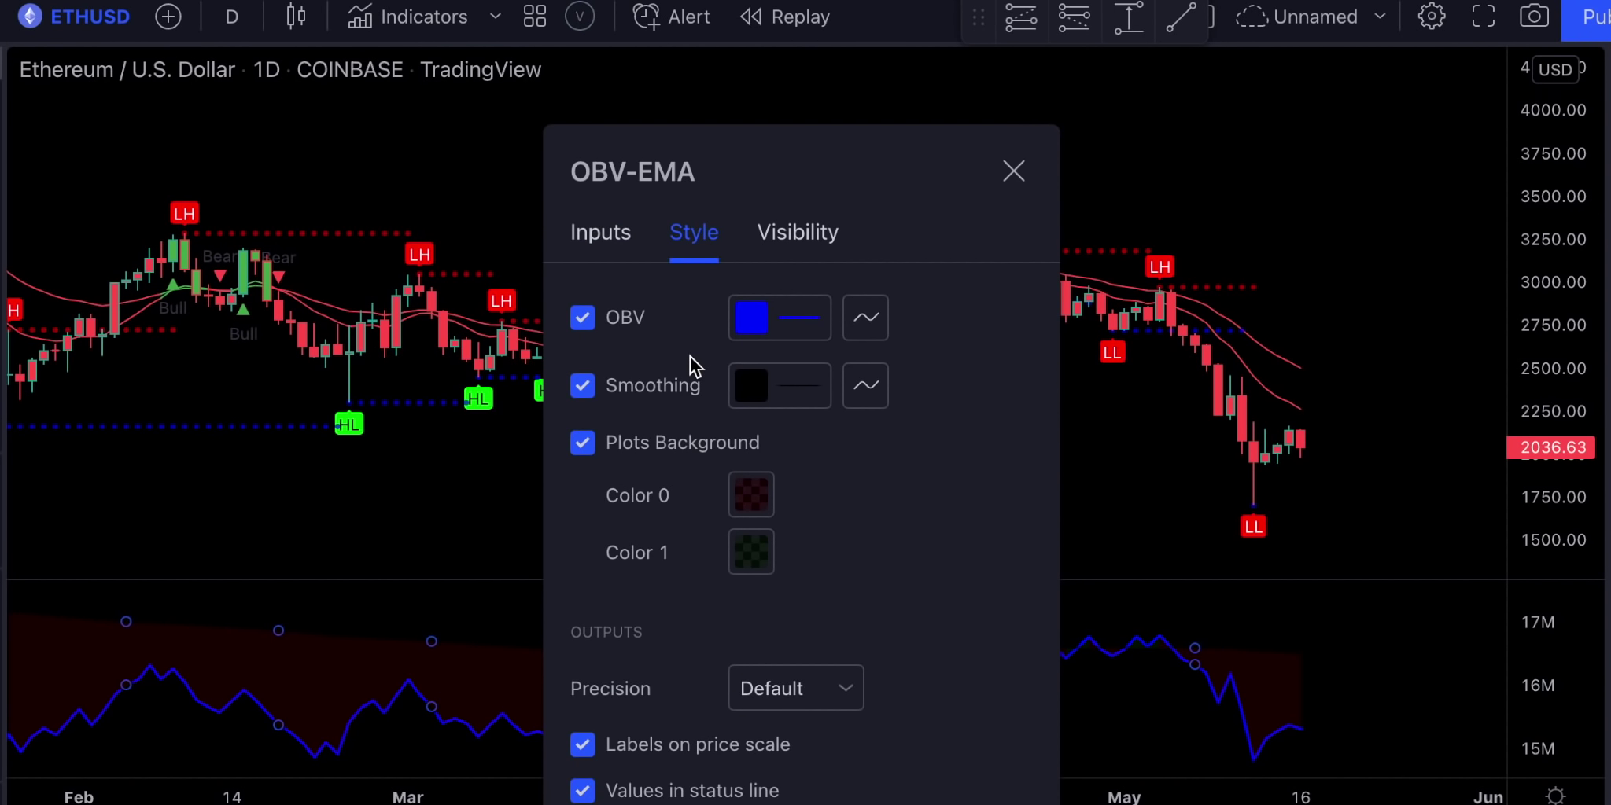
click(740, 489)
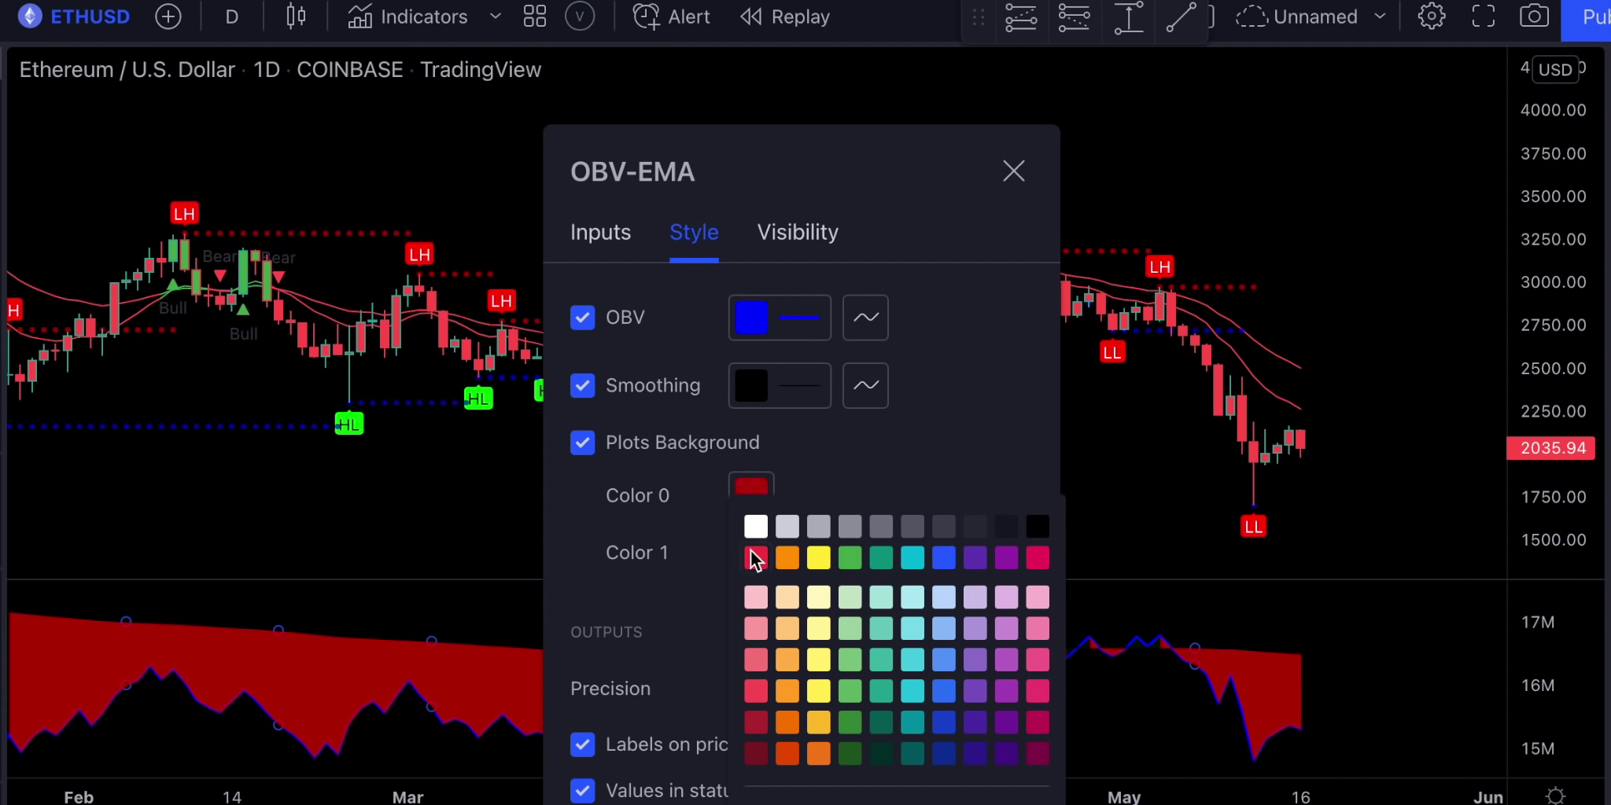
click(701, 673)
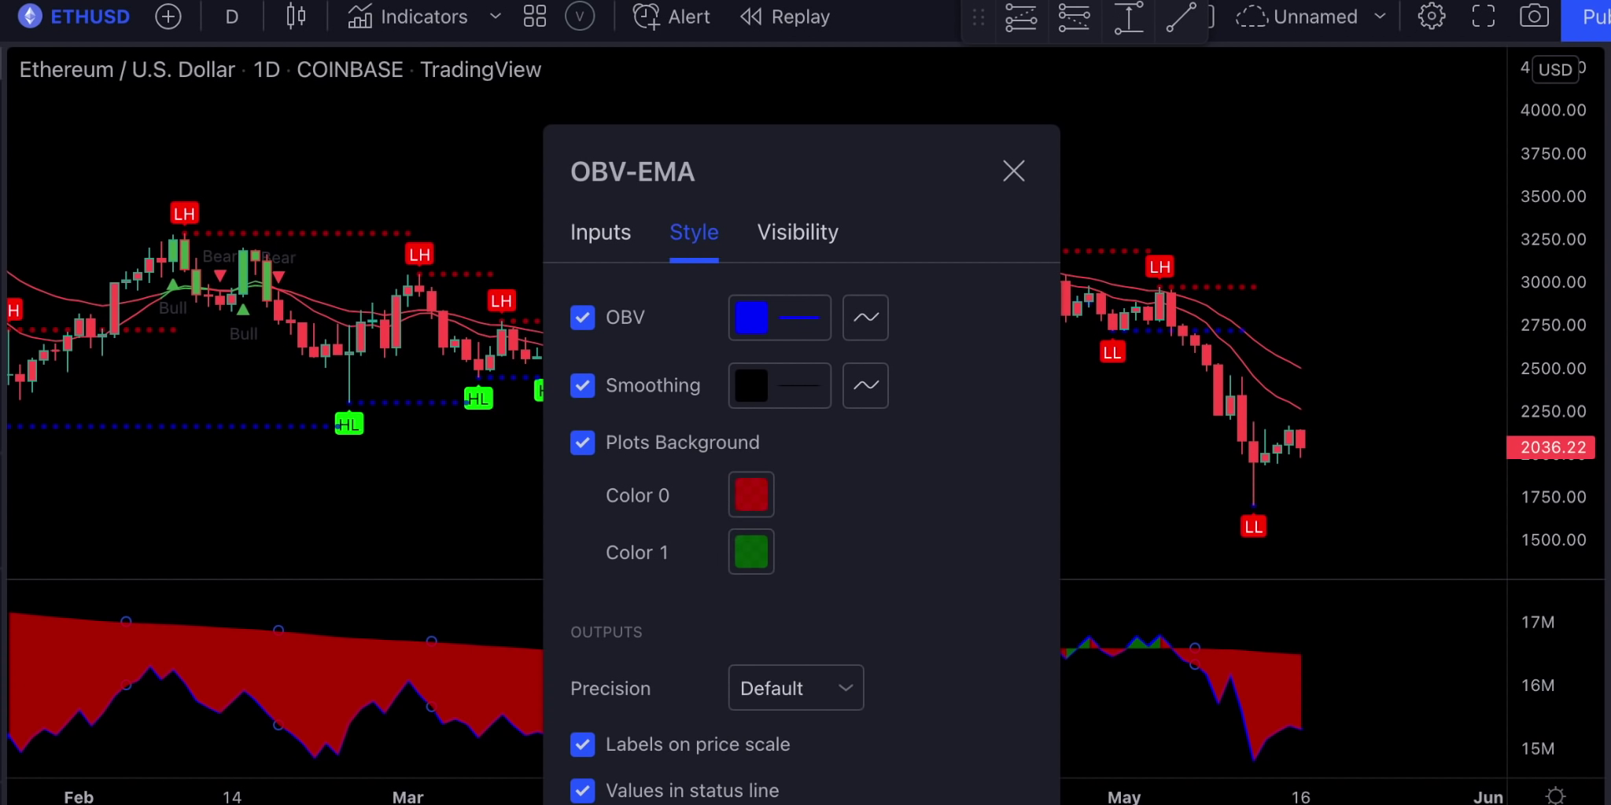
key(Escape)
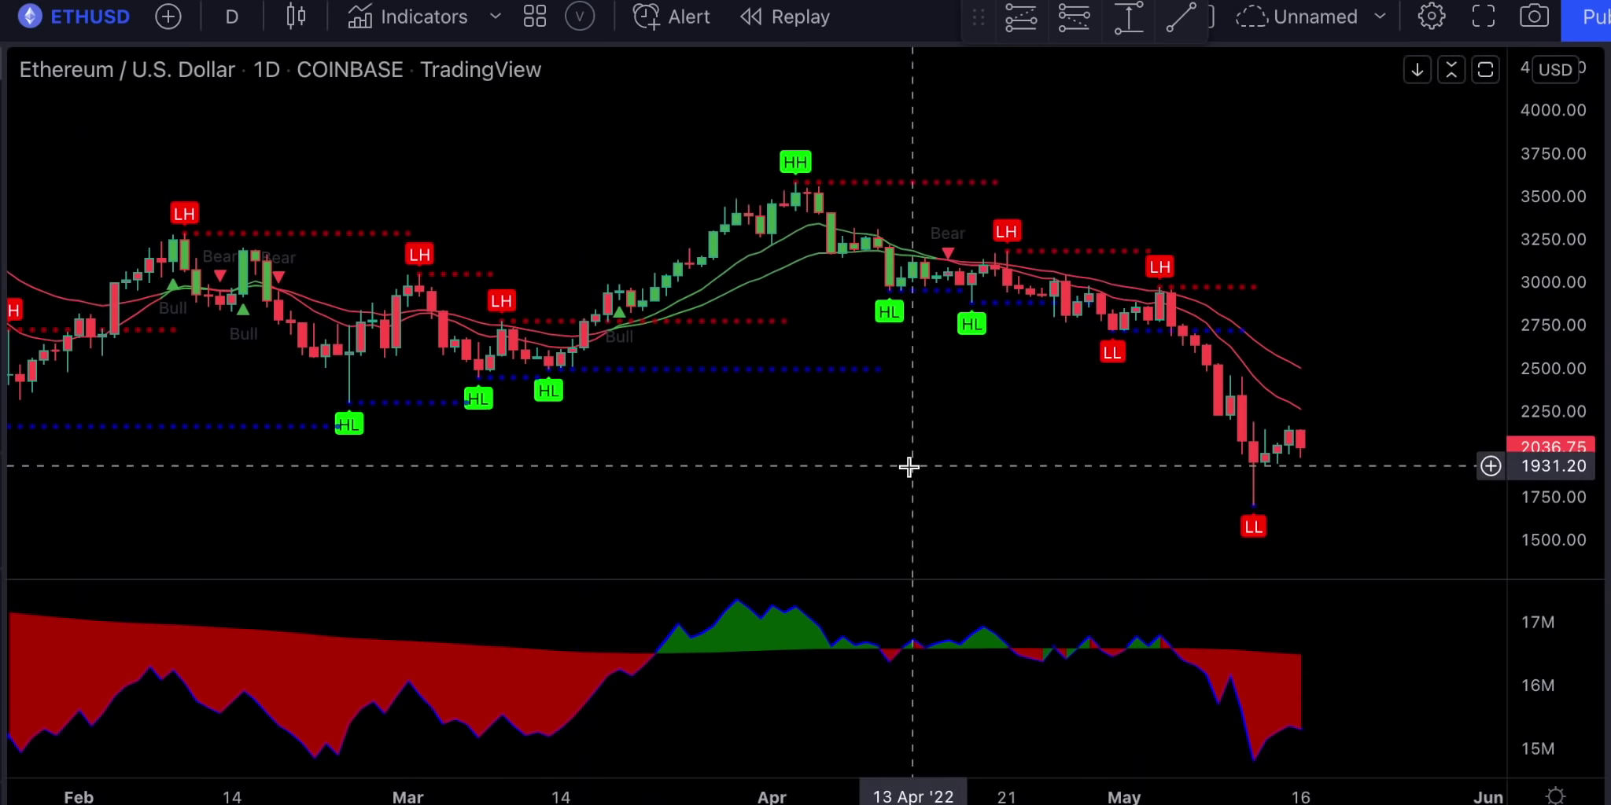
Untick Higher Low, Lower High, Resistance, Support and Bar Color in the strategy's Style settings
double_click(888, 319)
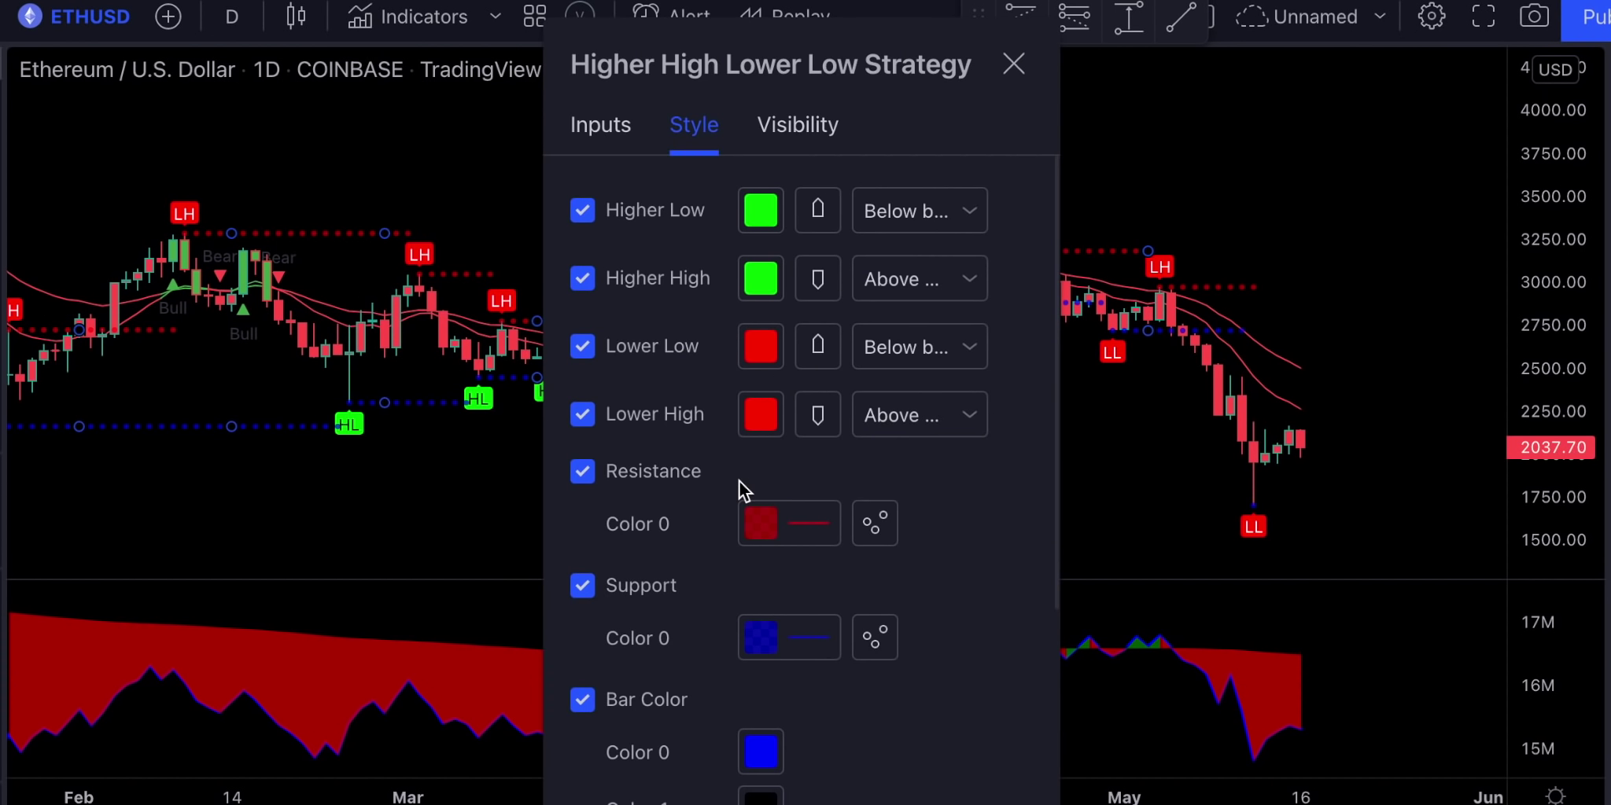
click(582, 210)
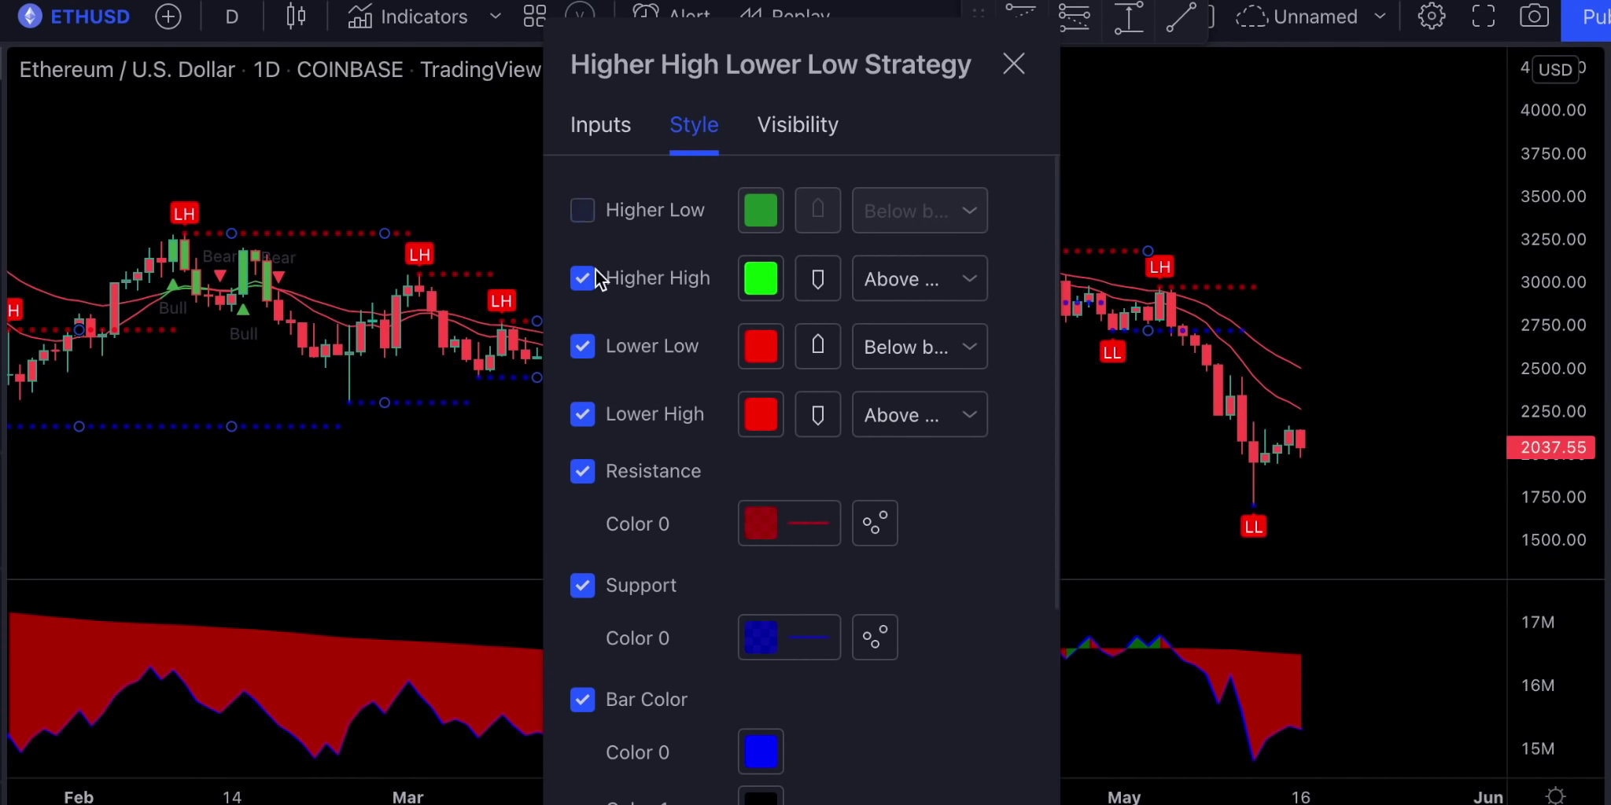
click(582, 415)
scroll(640, 425, down, 1)
click(582, 398)
click(582, 513)
scroll(663, 533, down, 2)
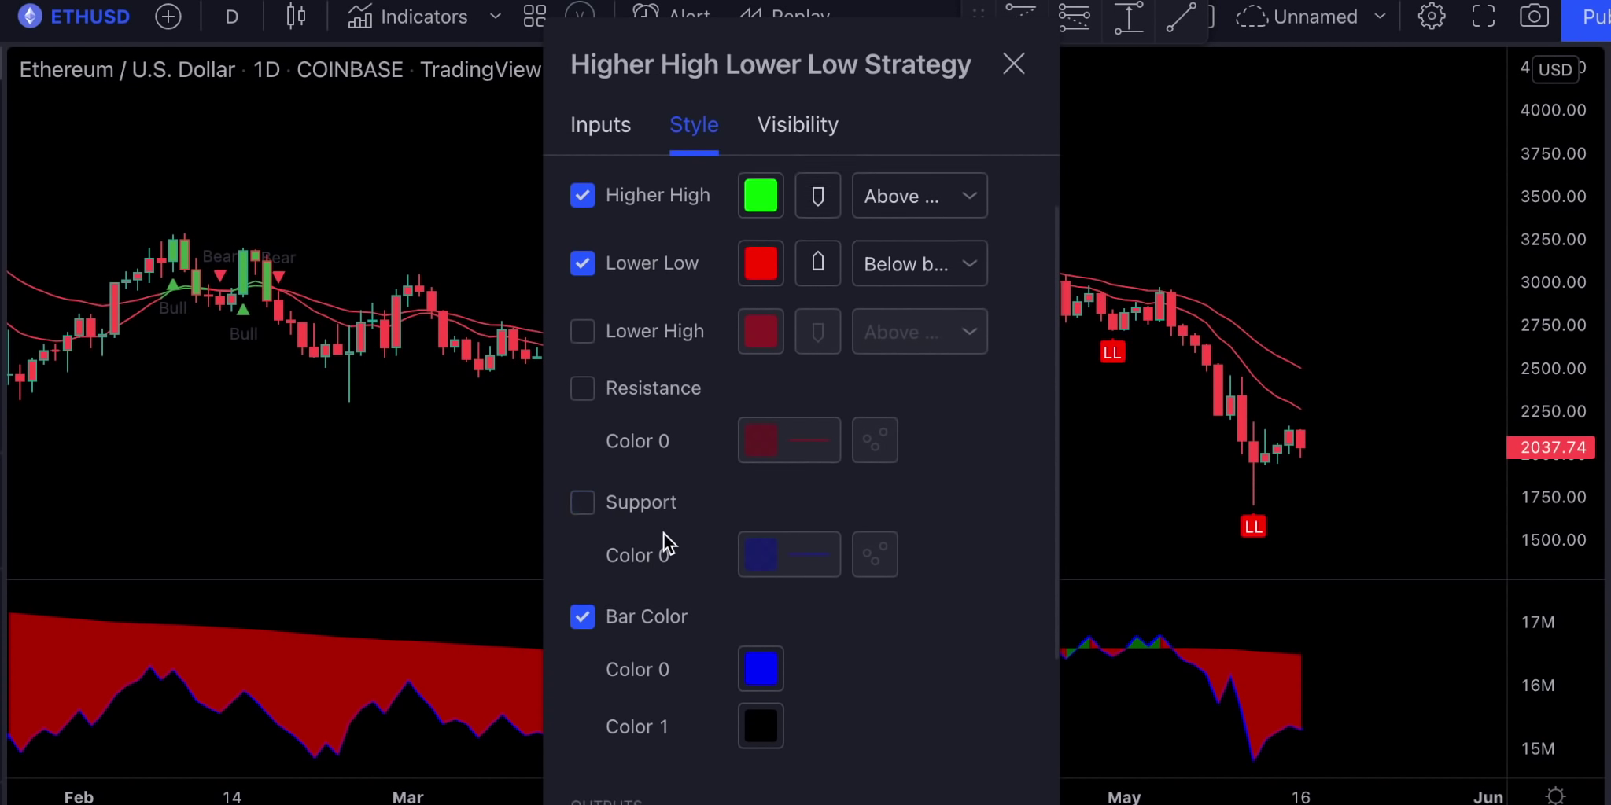
click(585, 509)
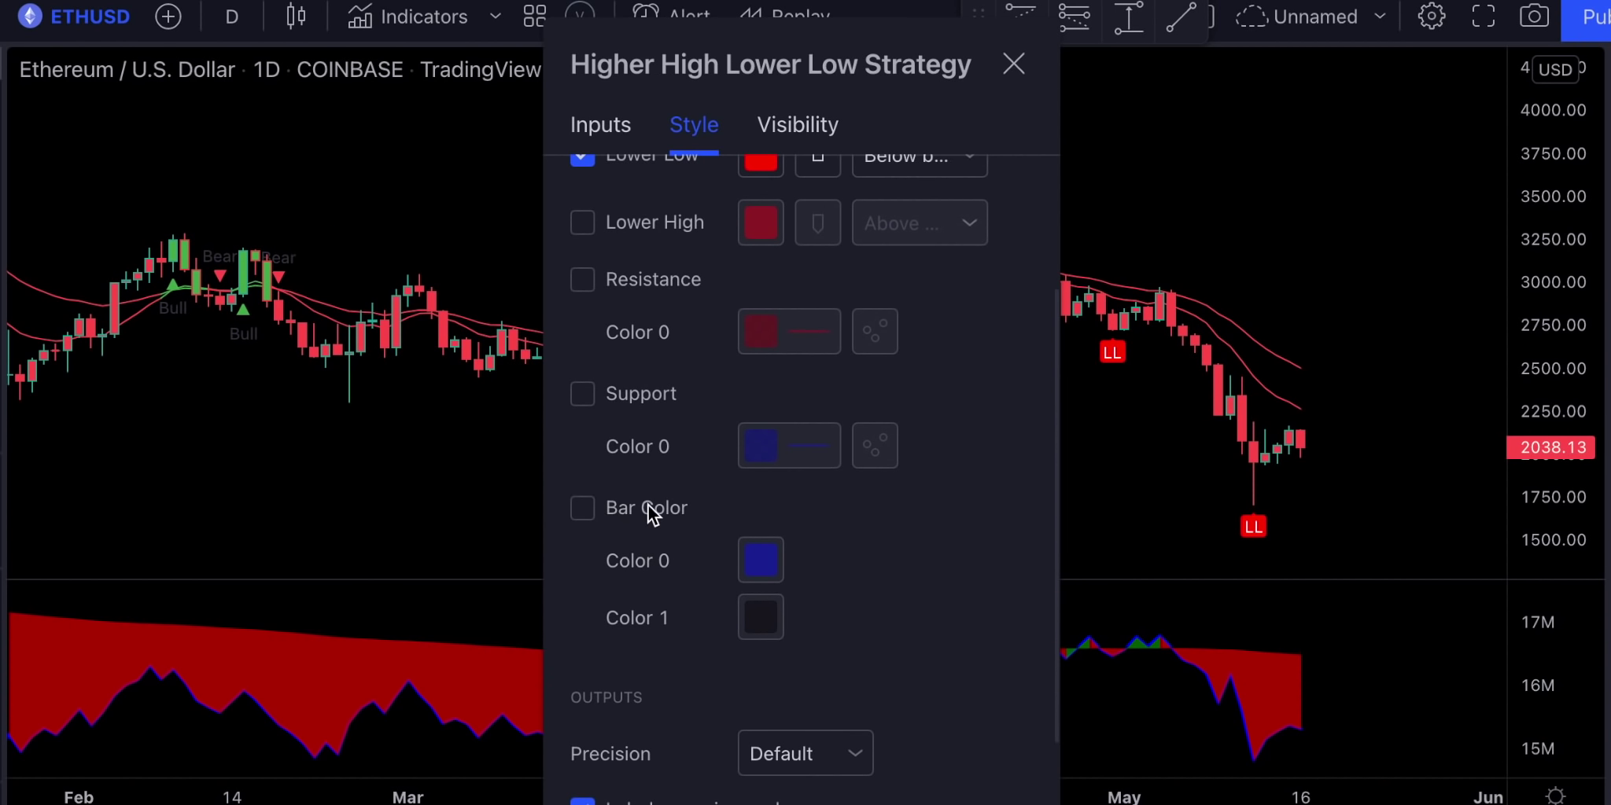
scroll(648, 505, down, 1)
scroll(653, 297, up, 3)
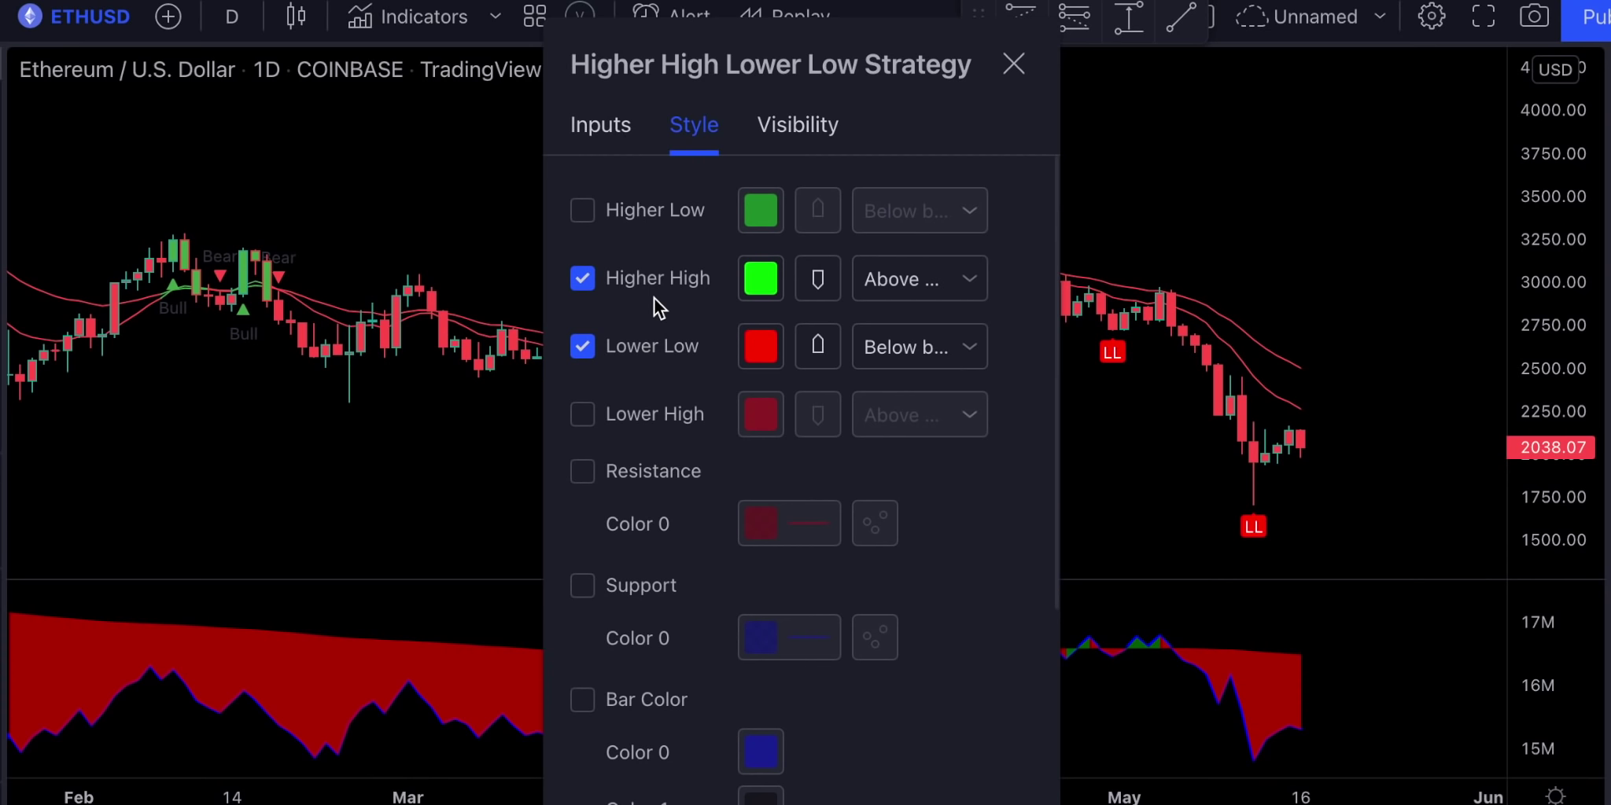
click(606, 127)
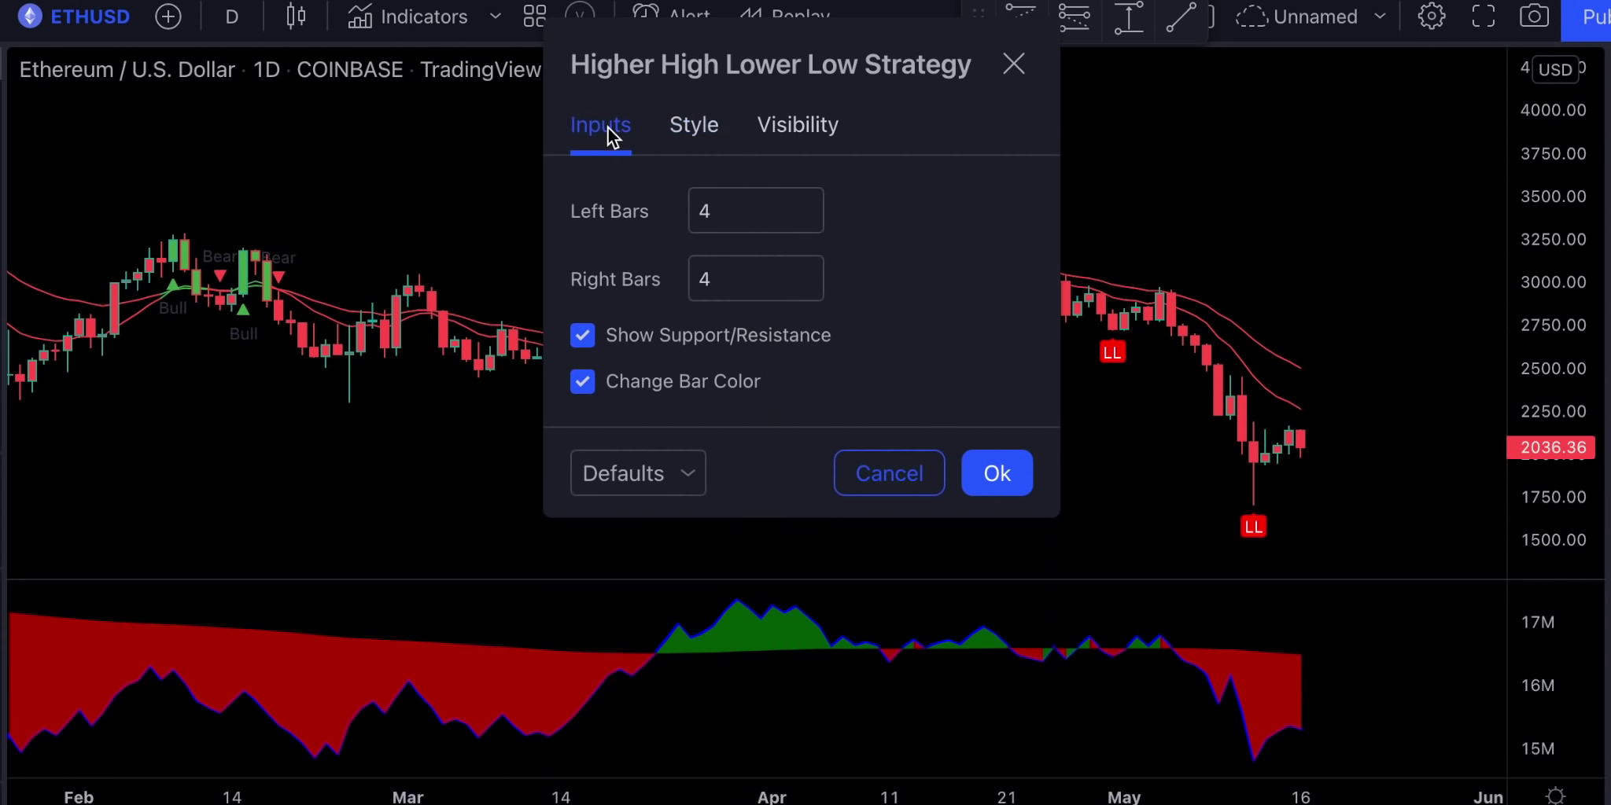
click(980, 469)
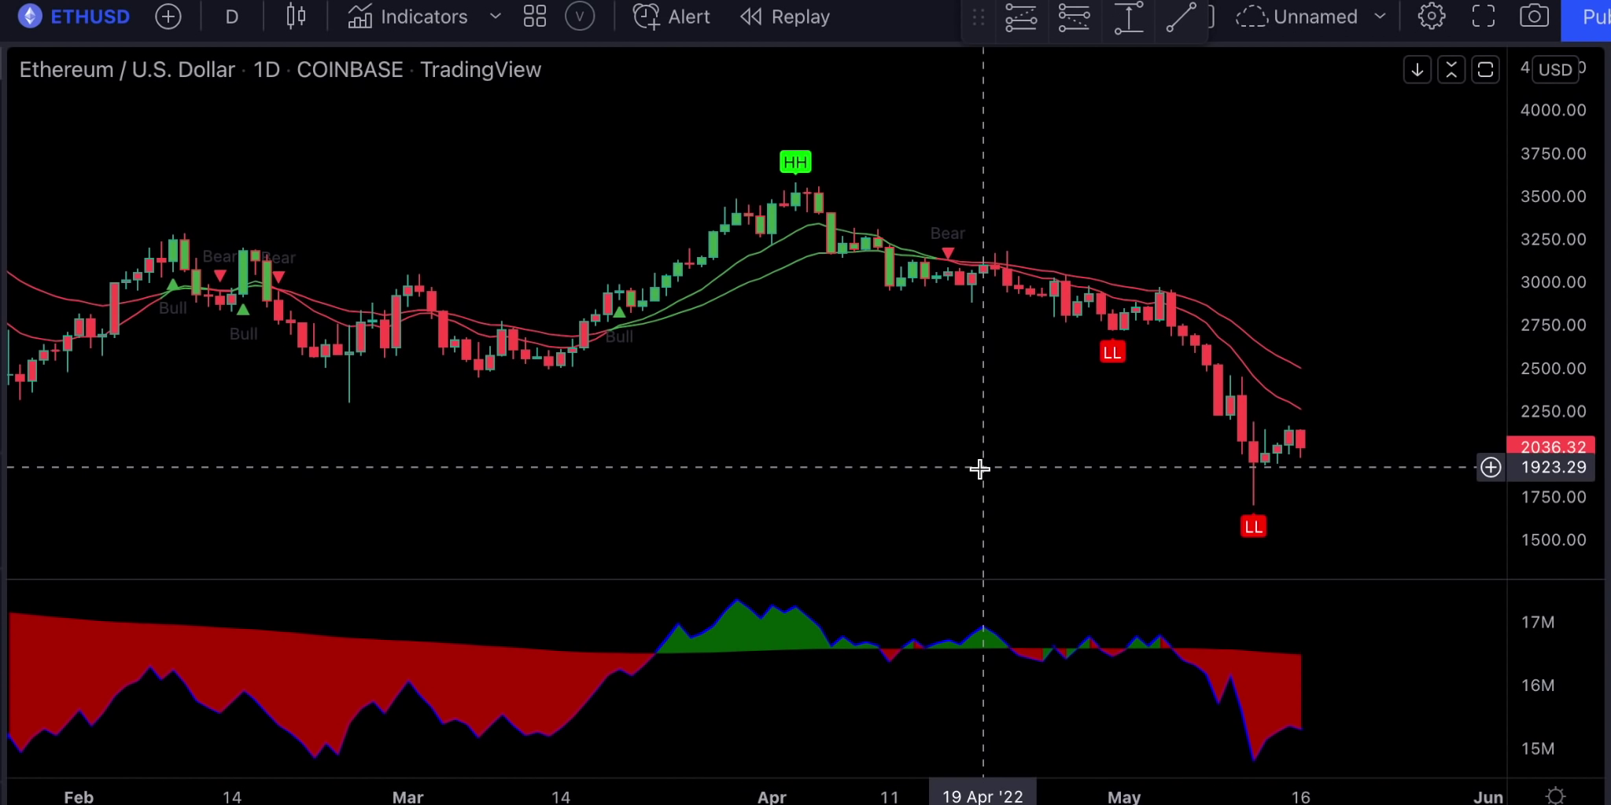
Enable both crossover-above and crossover-below alert backgrounds in the TraderXO Macro Trend Scanner inputs
double_click(719, 297)
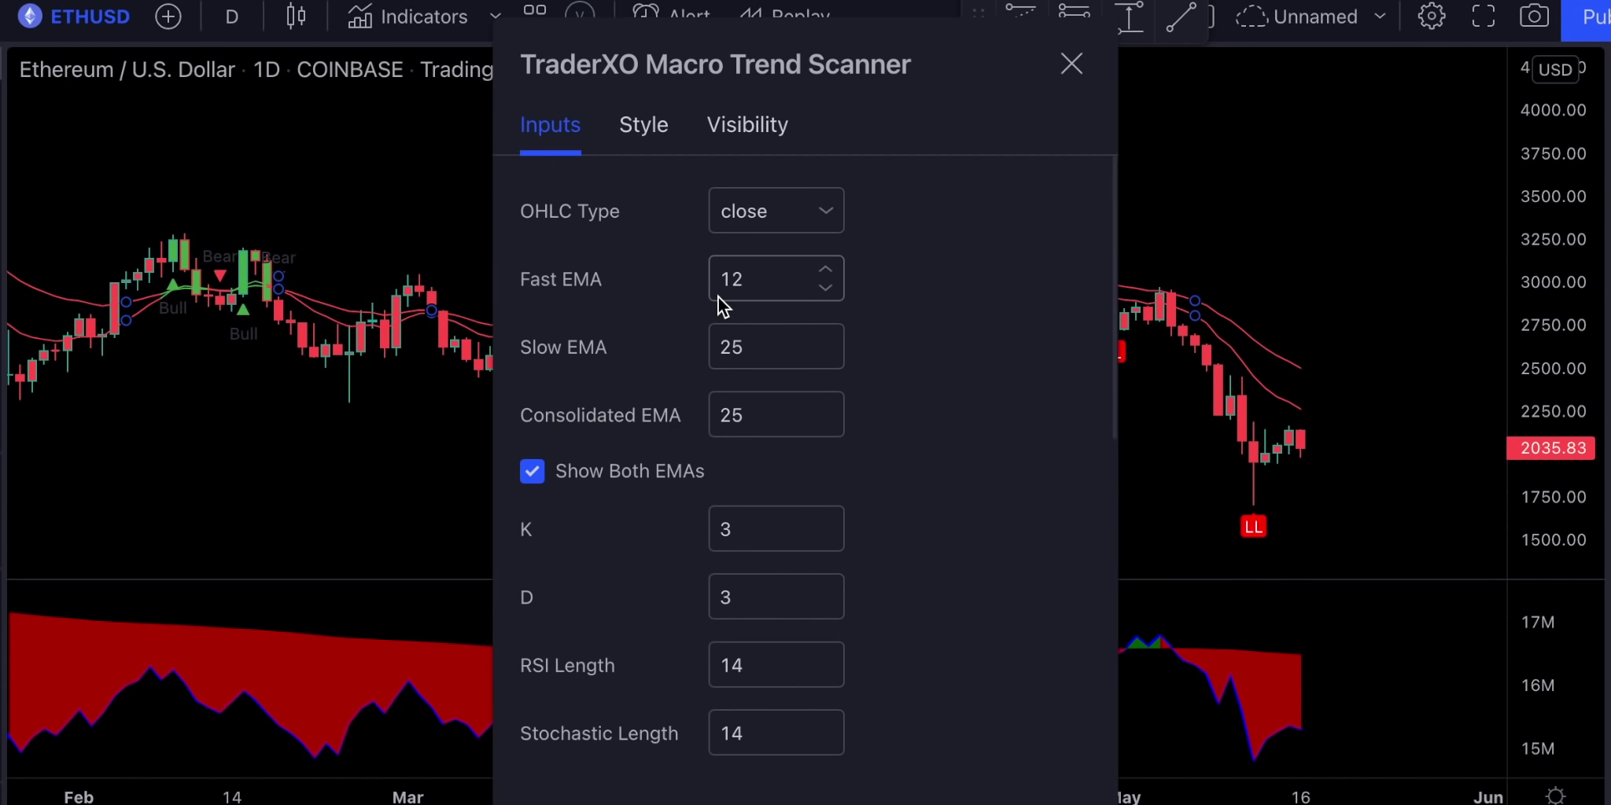
scroll(719, 297, down, 10)
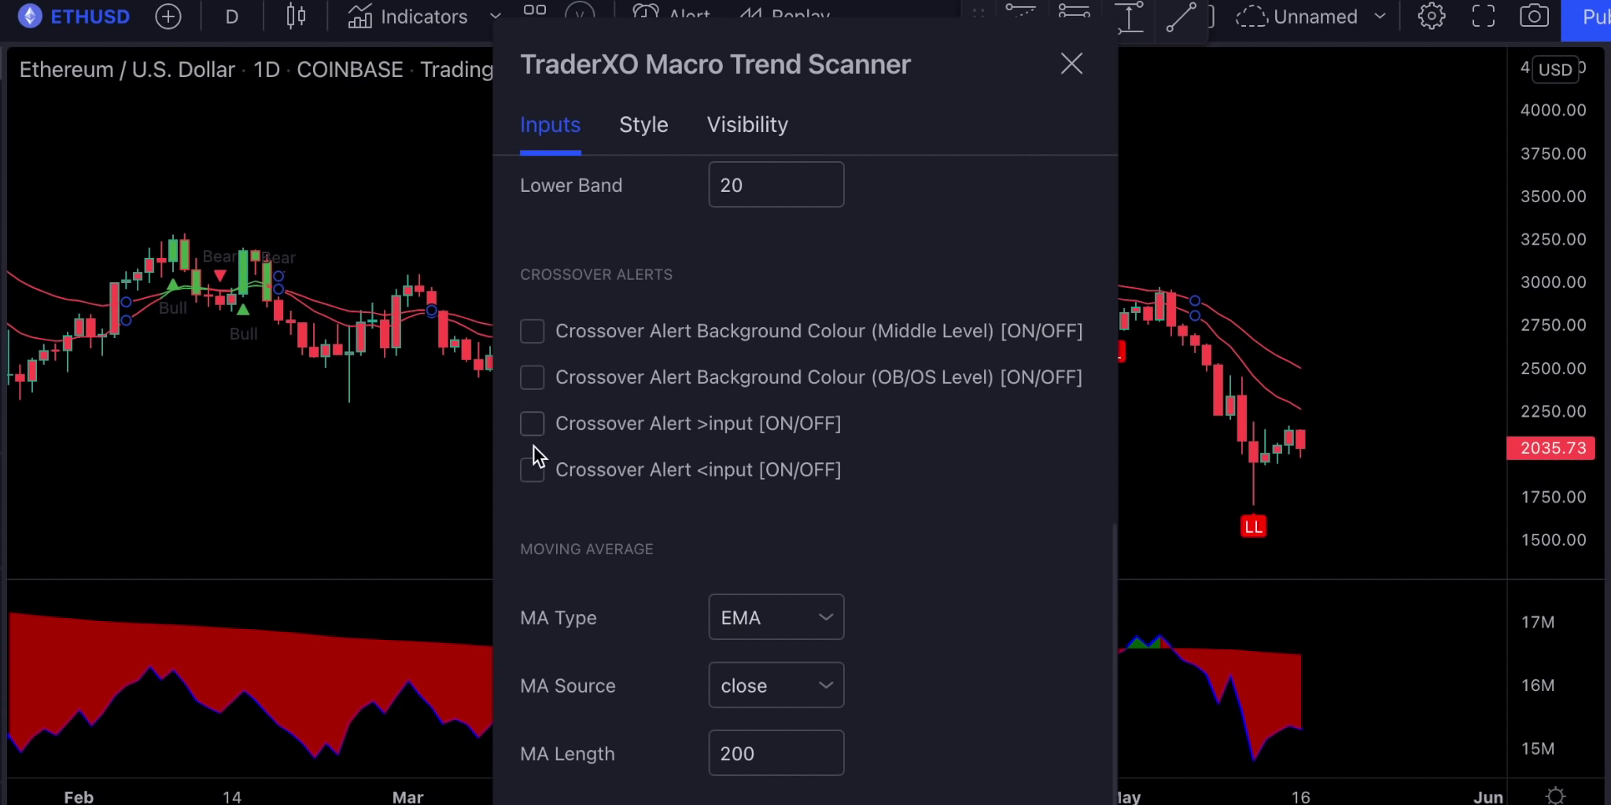
click(539, 417)
click(537, 467)
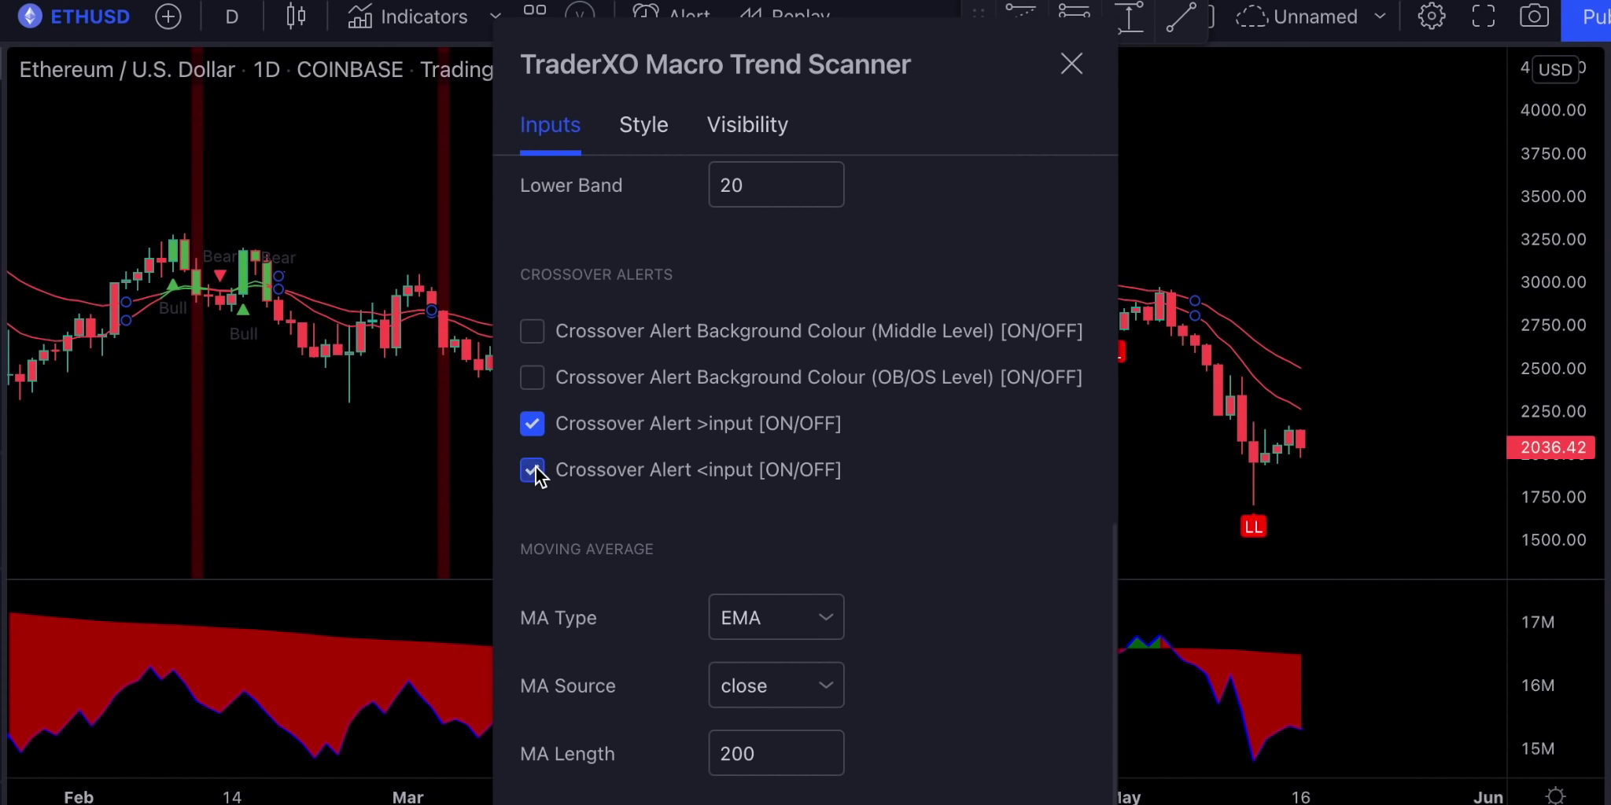
Turn off all four Bar Color options on the scanner's Style tab and close the settings
click(641, 132)
scroll(631, 486, down, 5)
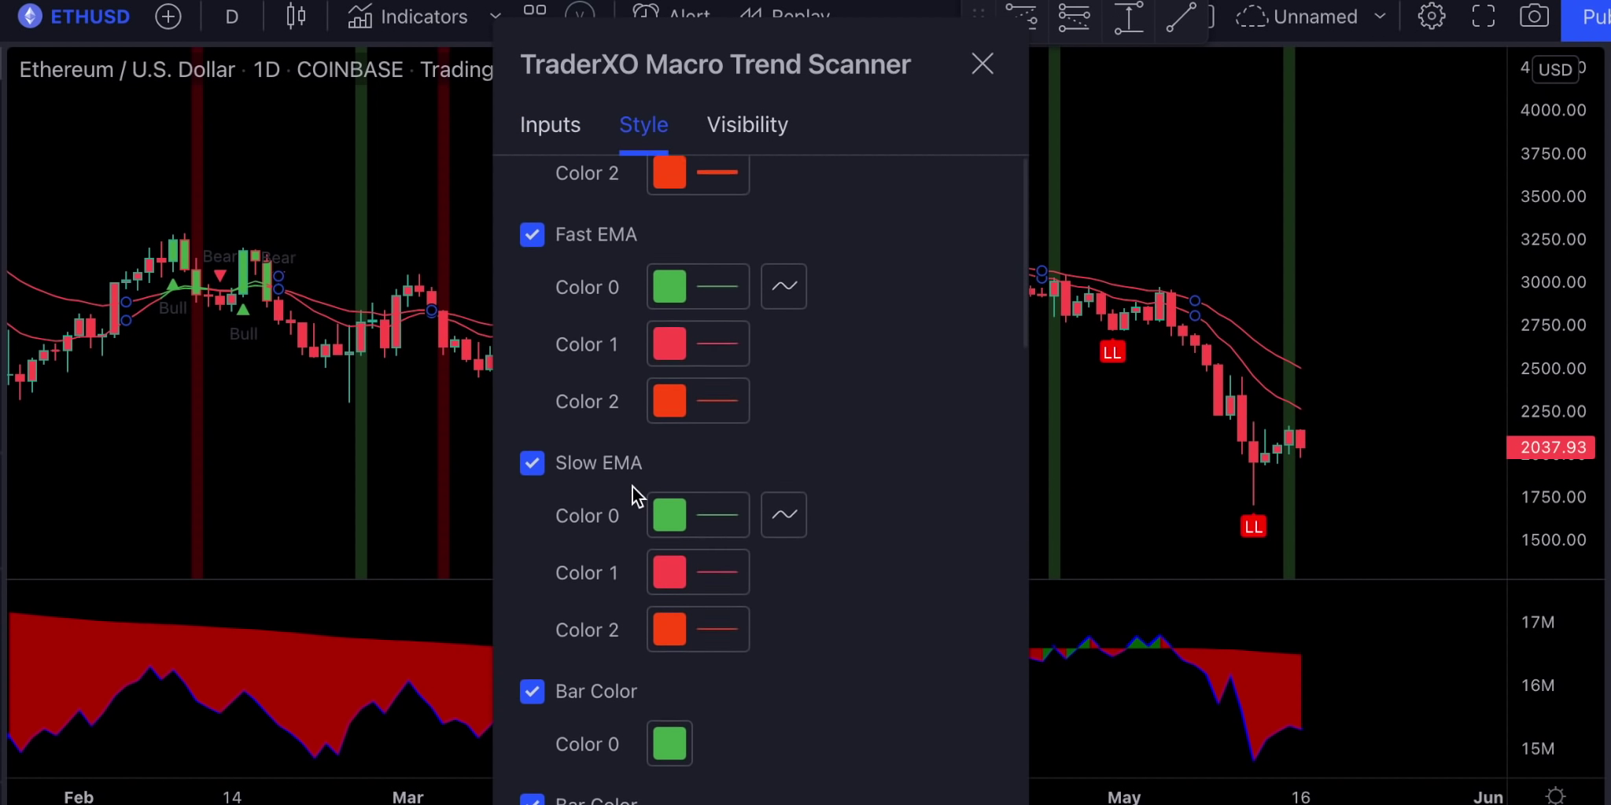
click(533, 472)
click(533, 587)
scroll(632, 644, down, 4)
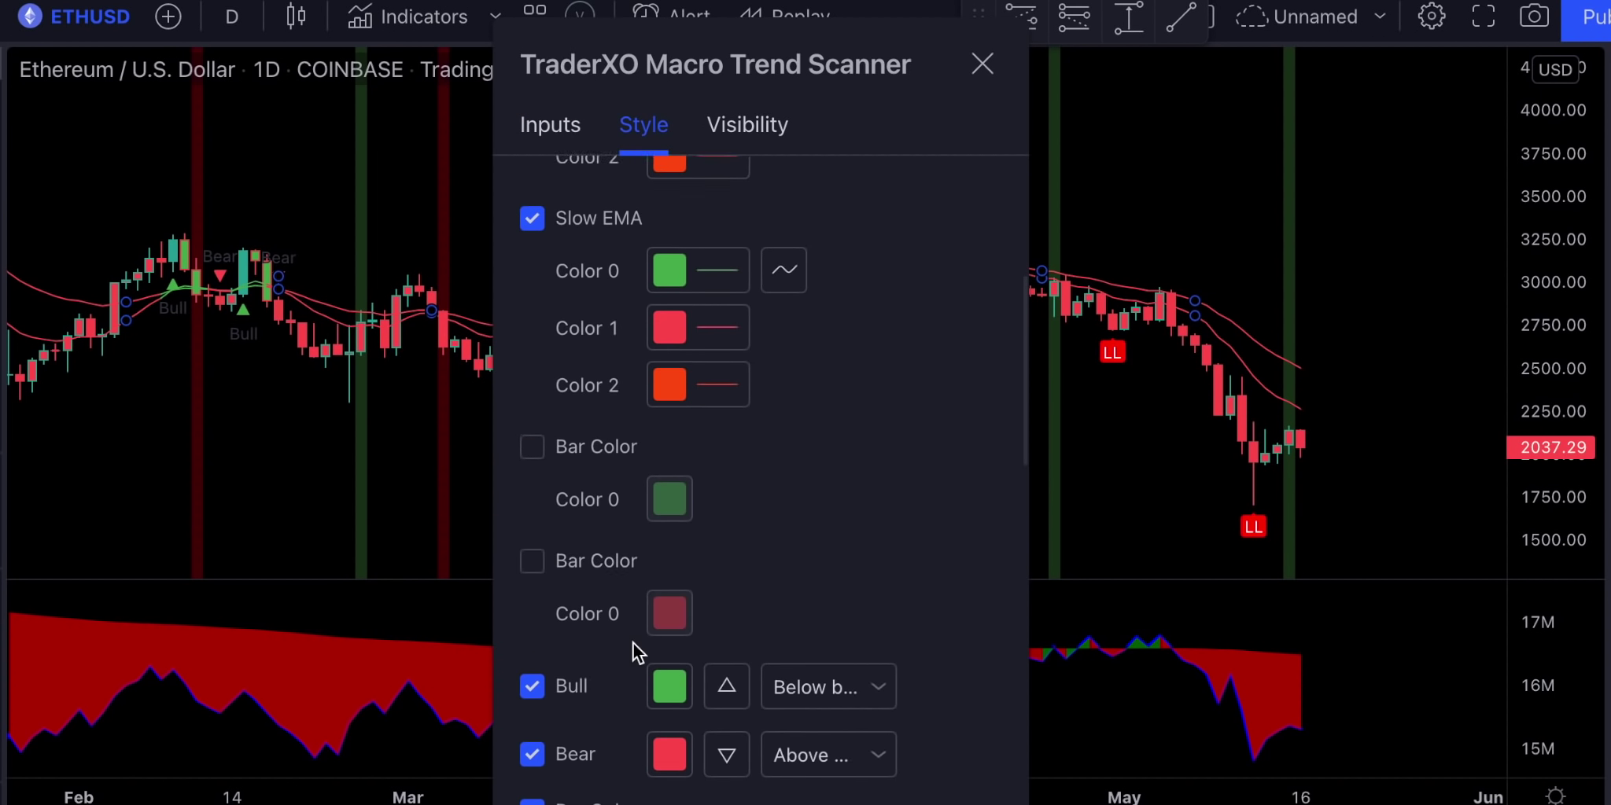
click(532, 536)
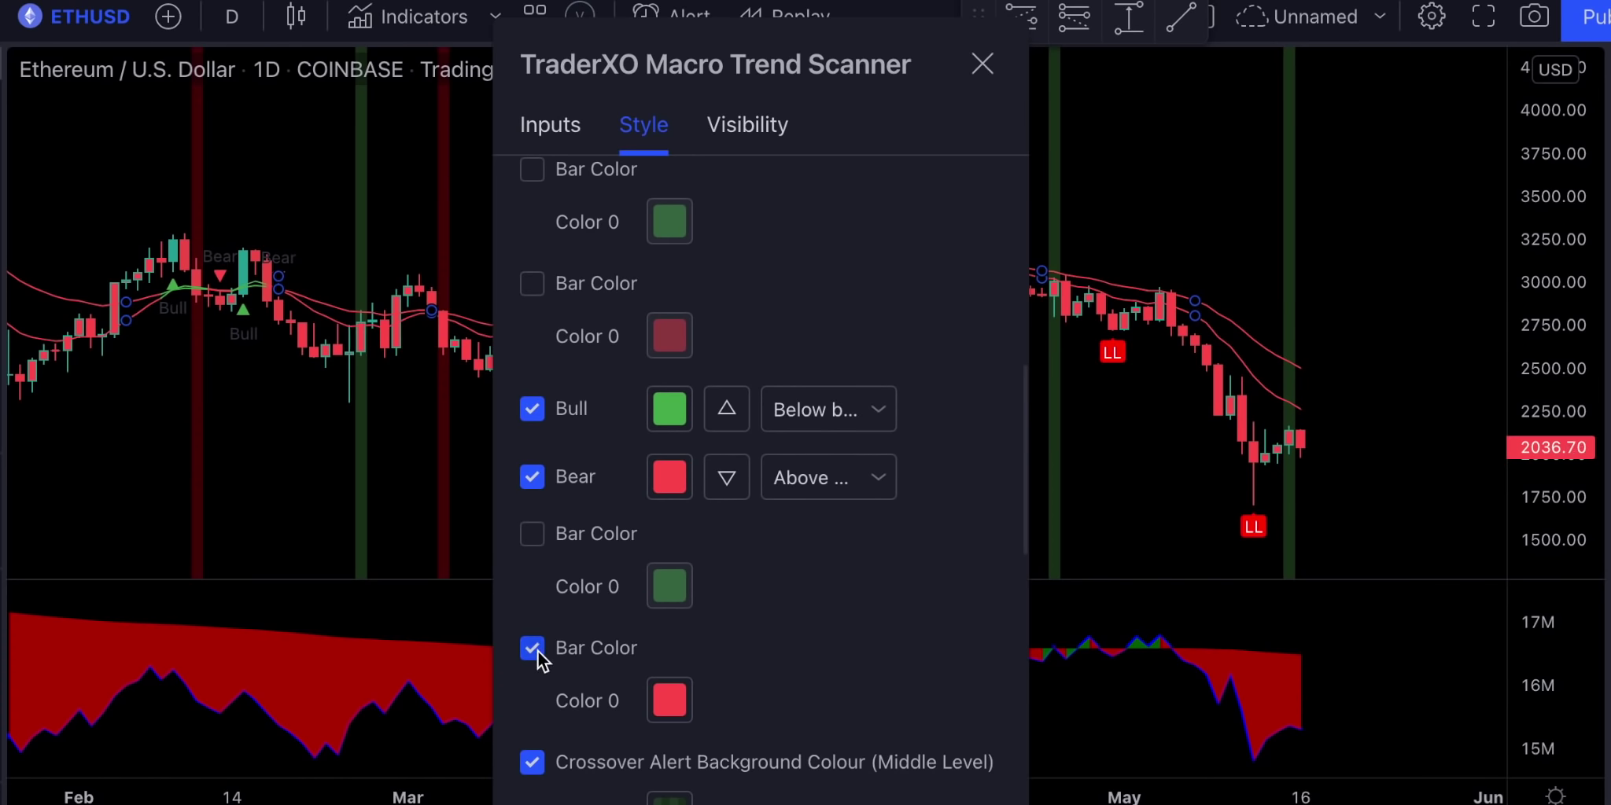
click(534, 648)
scroll(644, 640, down, 11)
scroll(644, 640, up, 4)
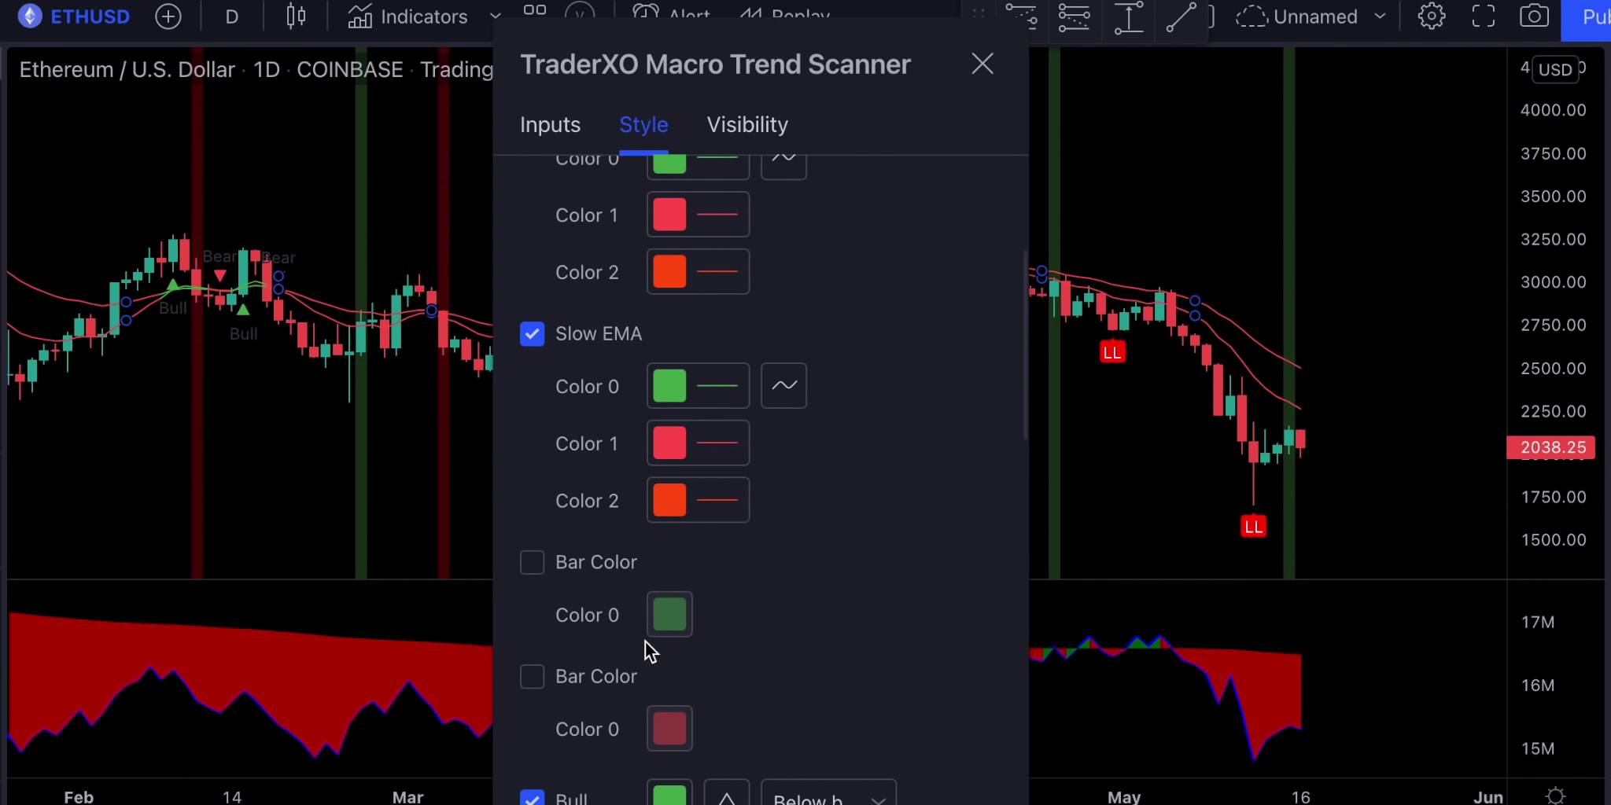
key(Escape)
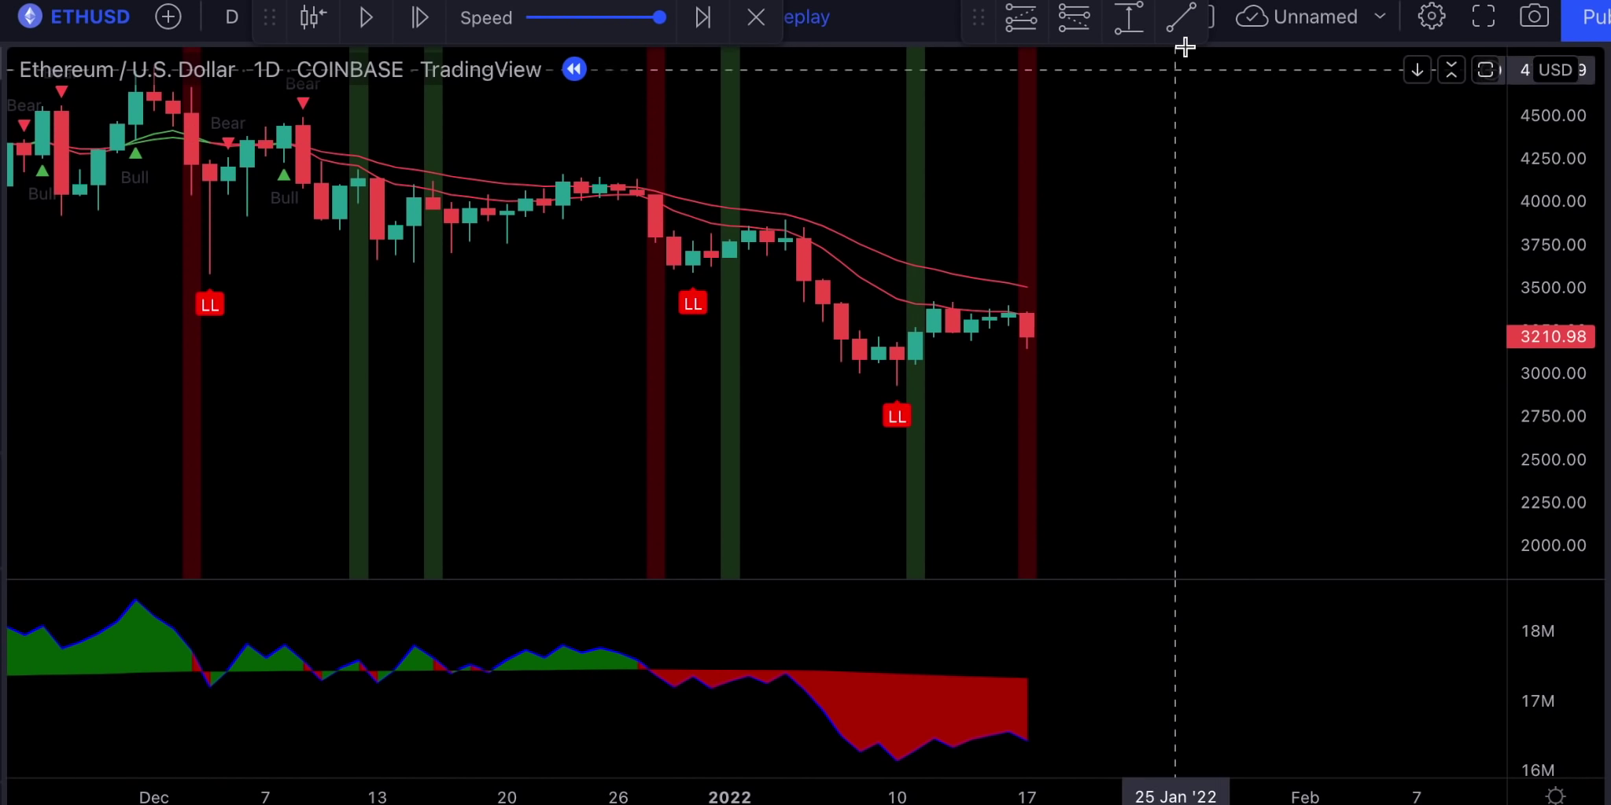
Draw a trendline from the 10 Jan 2022 low to just past the last candle
click(1182, 18)
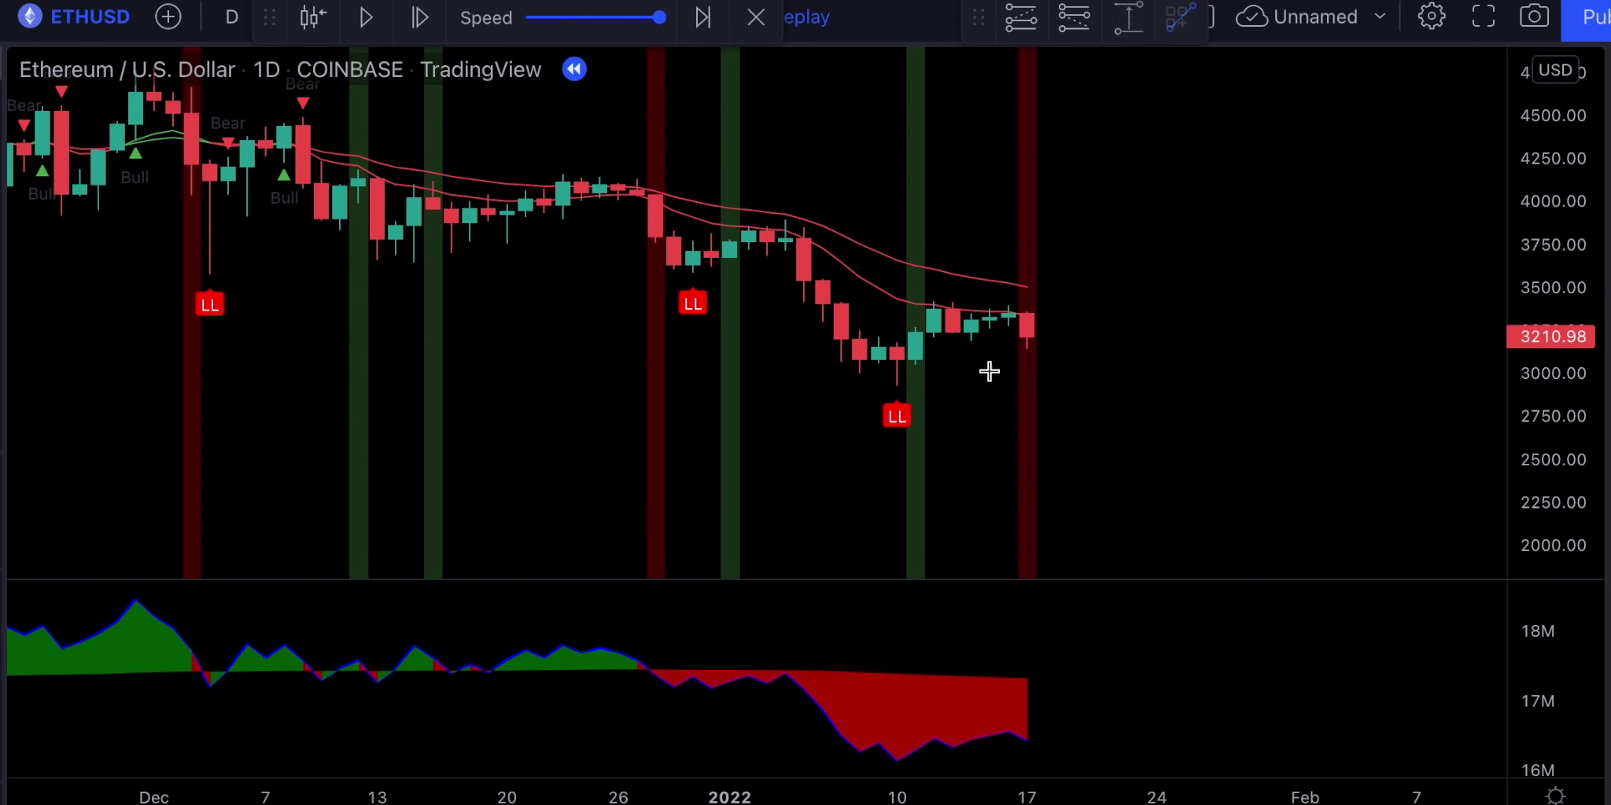
click(897, 382)
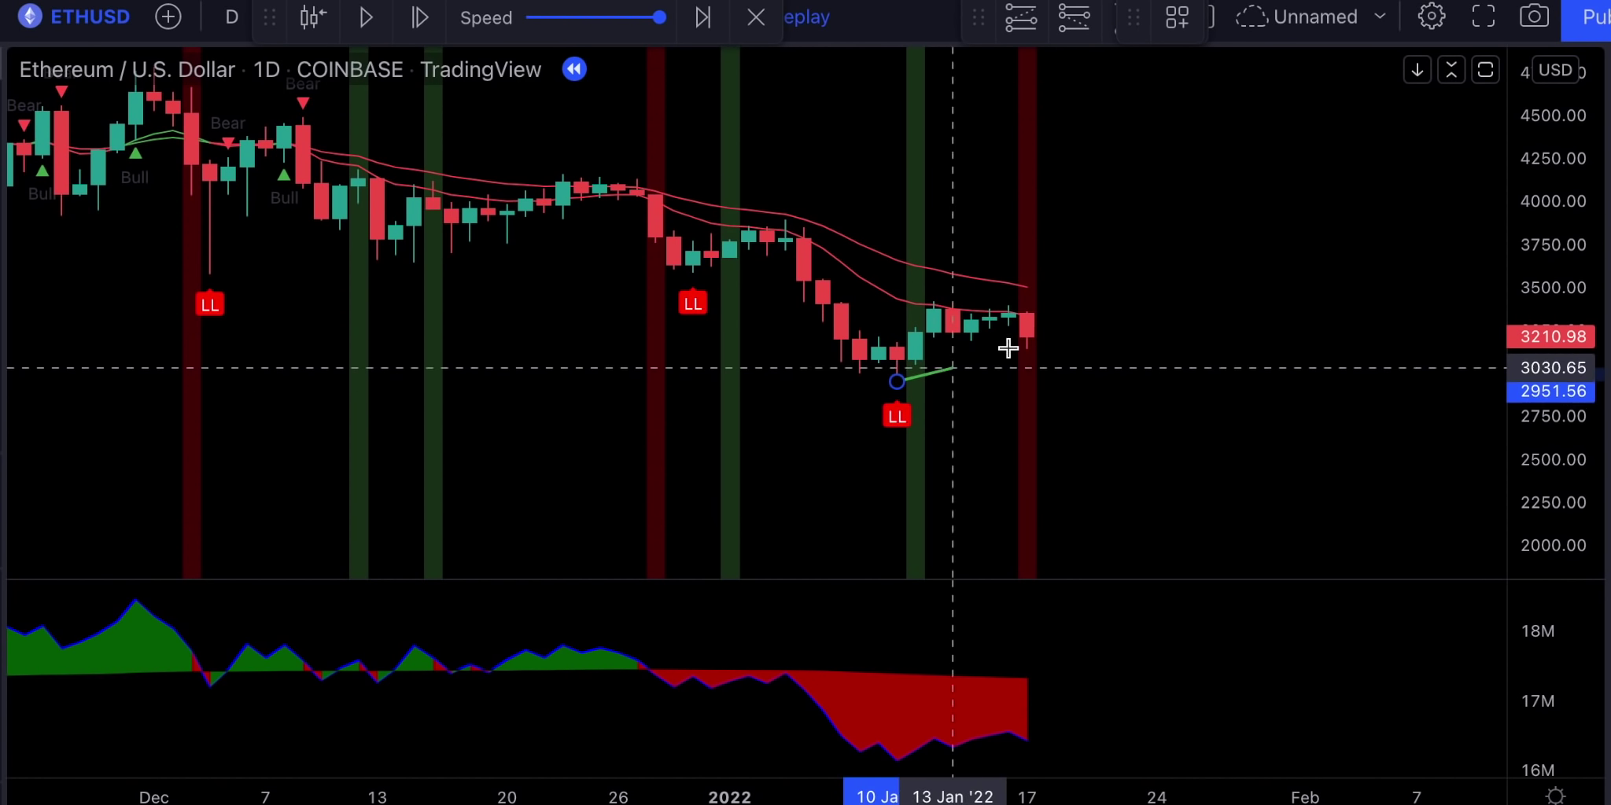
click(1083, 323)
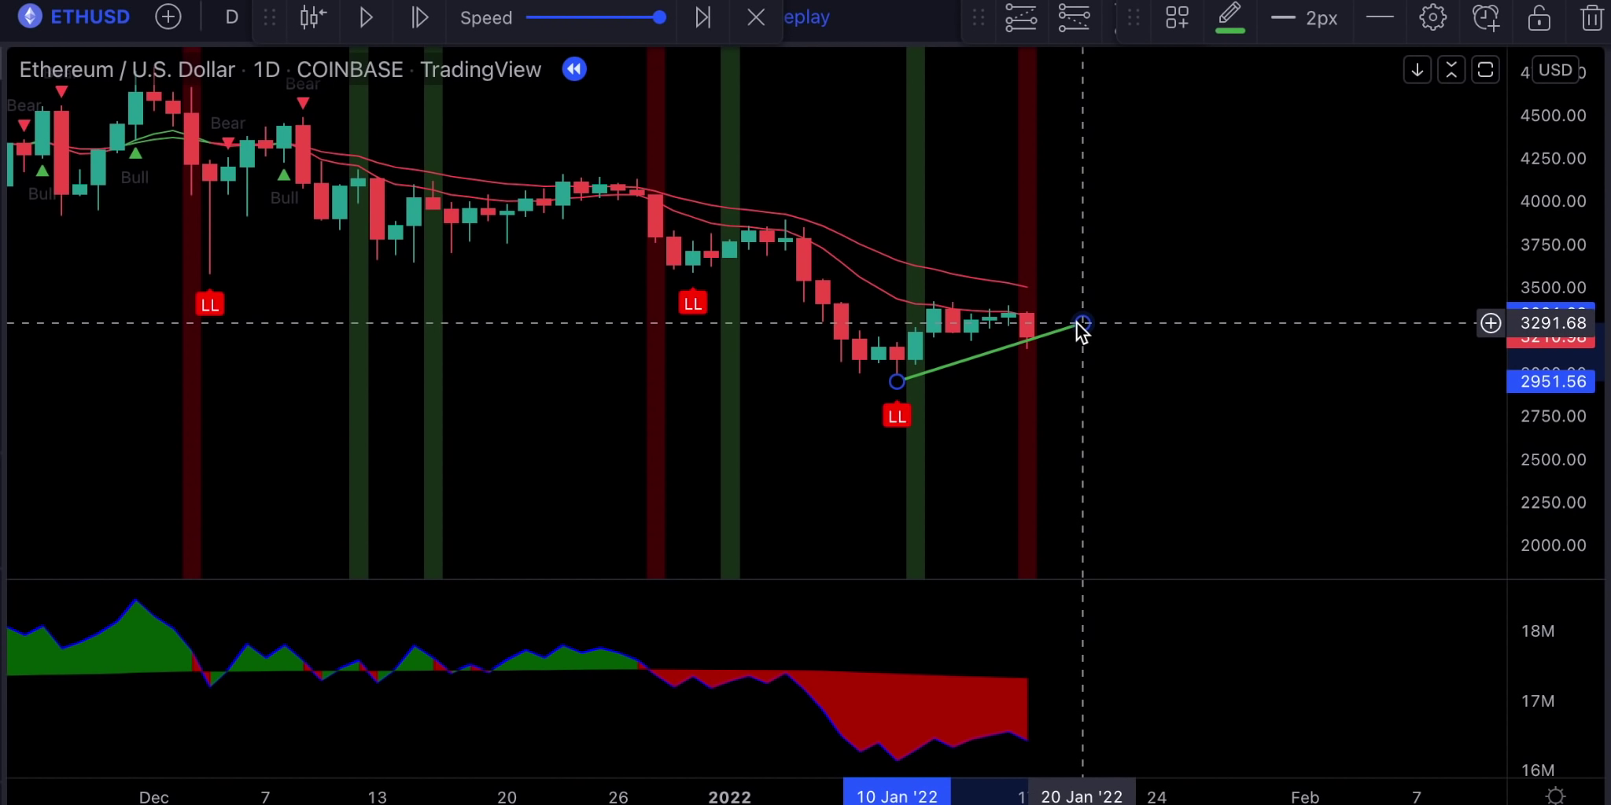
Advance the replay one daily bar and place a short position at the latest candle
click(421, 19)
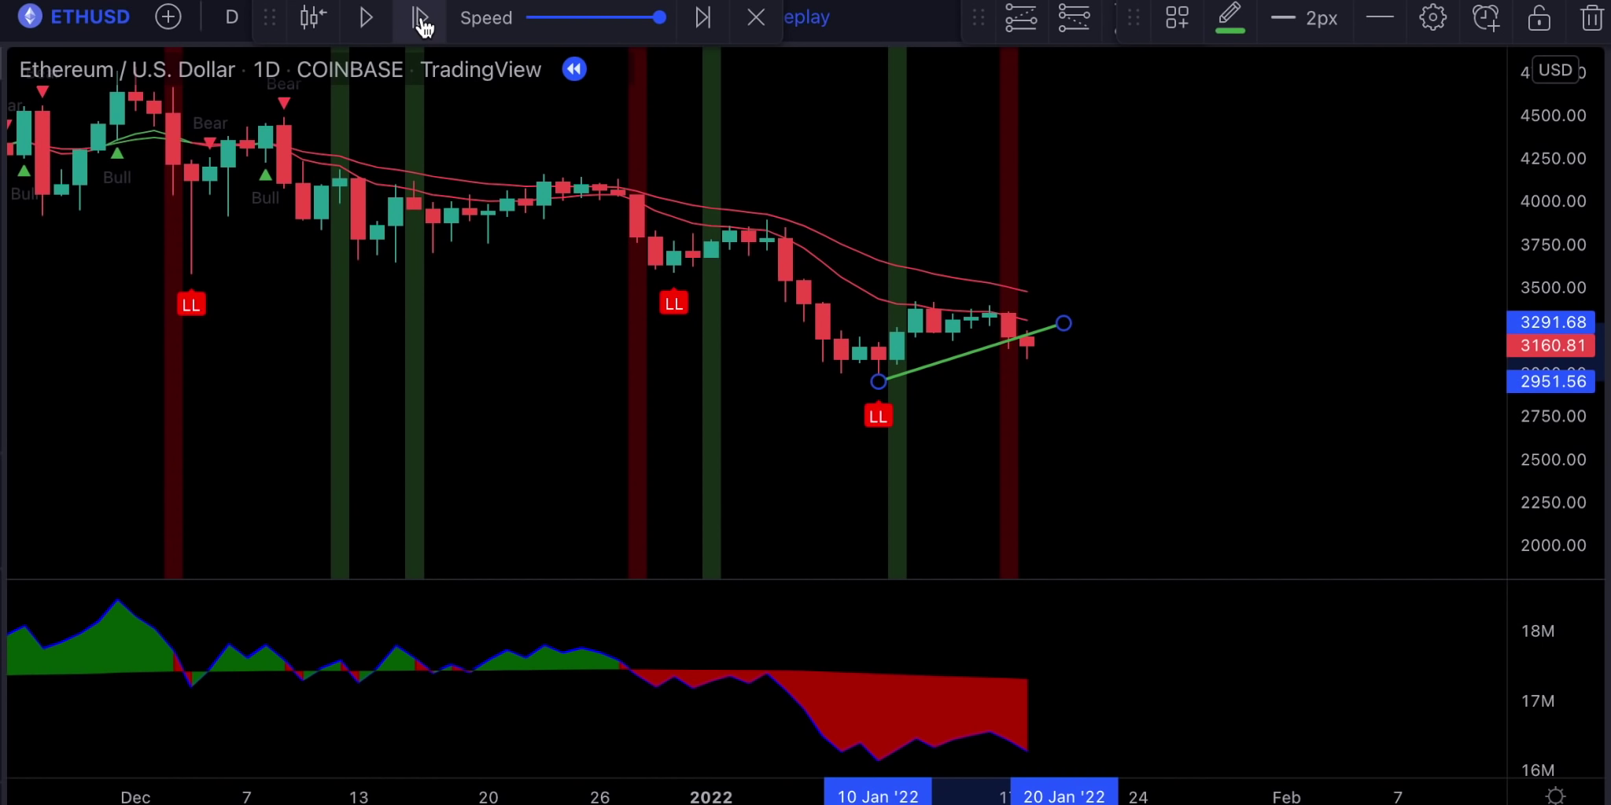
click(1032, 353)
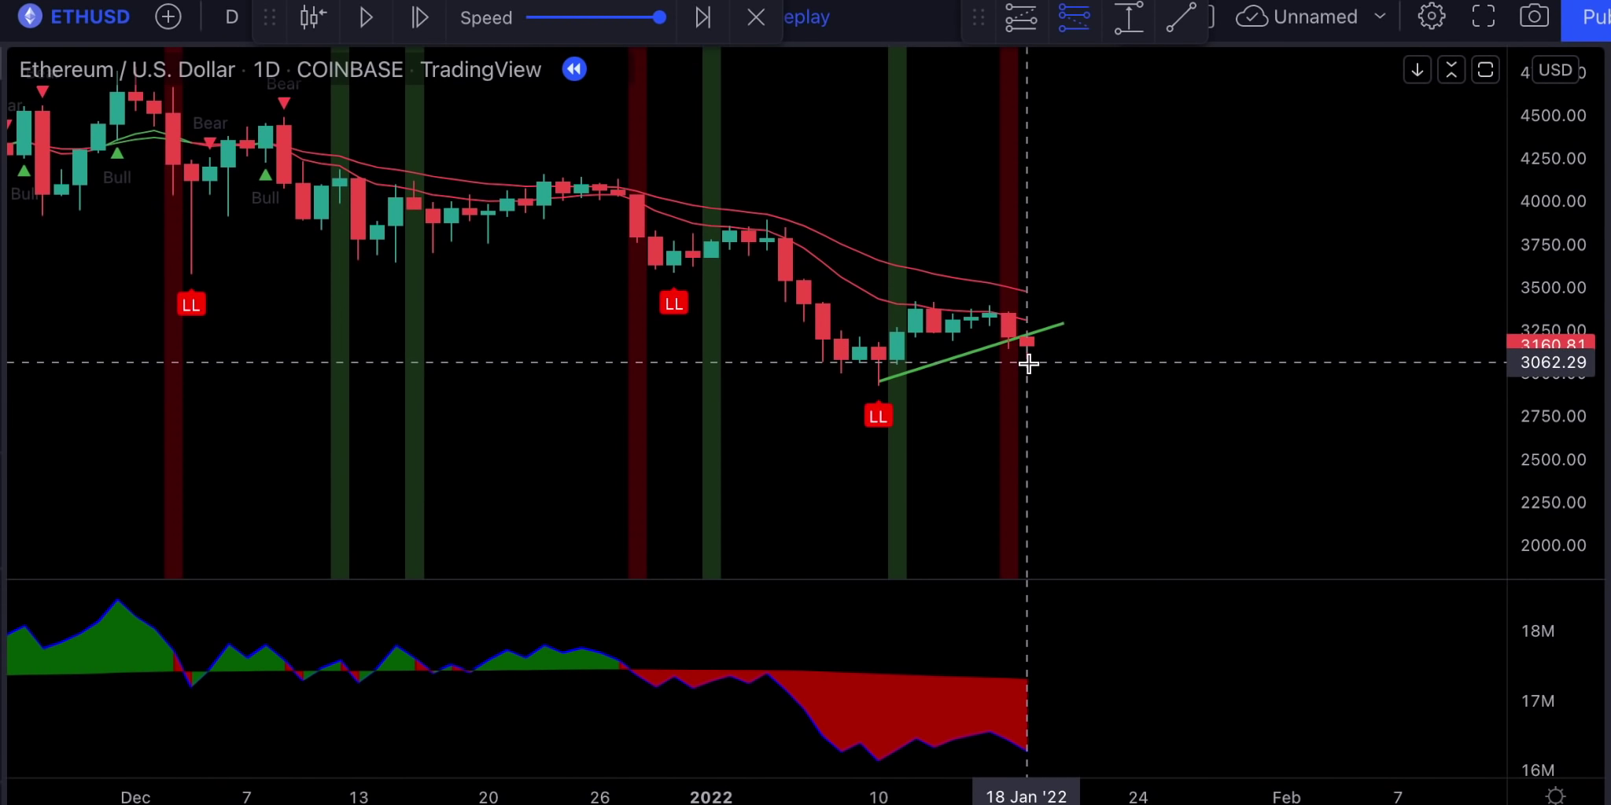
click(1028, 363)
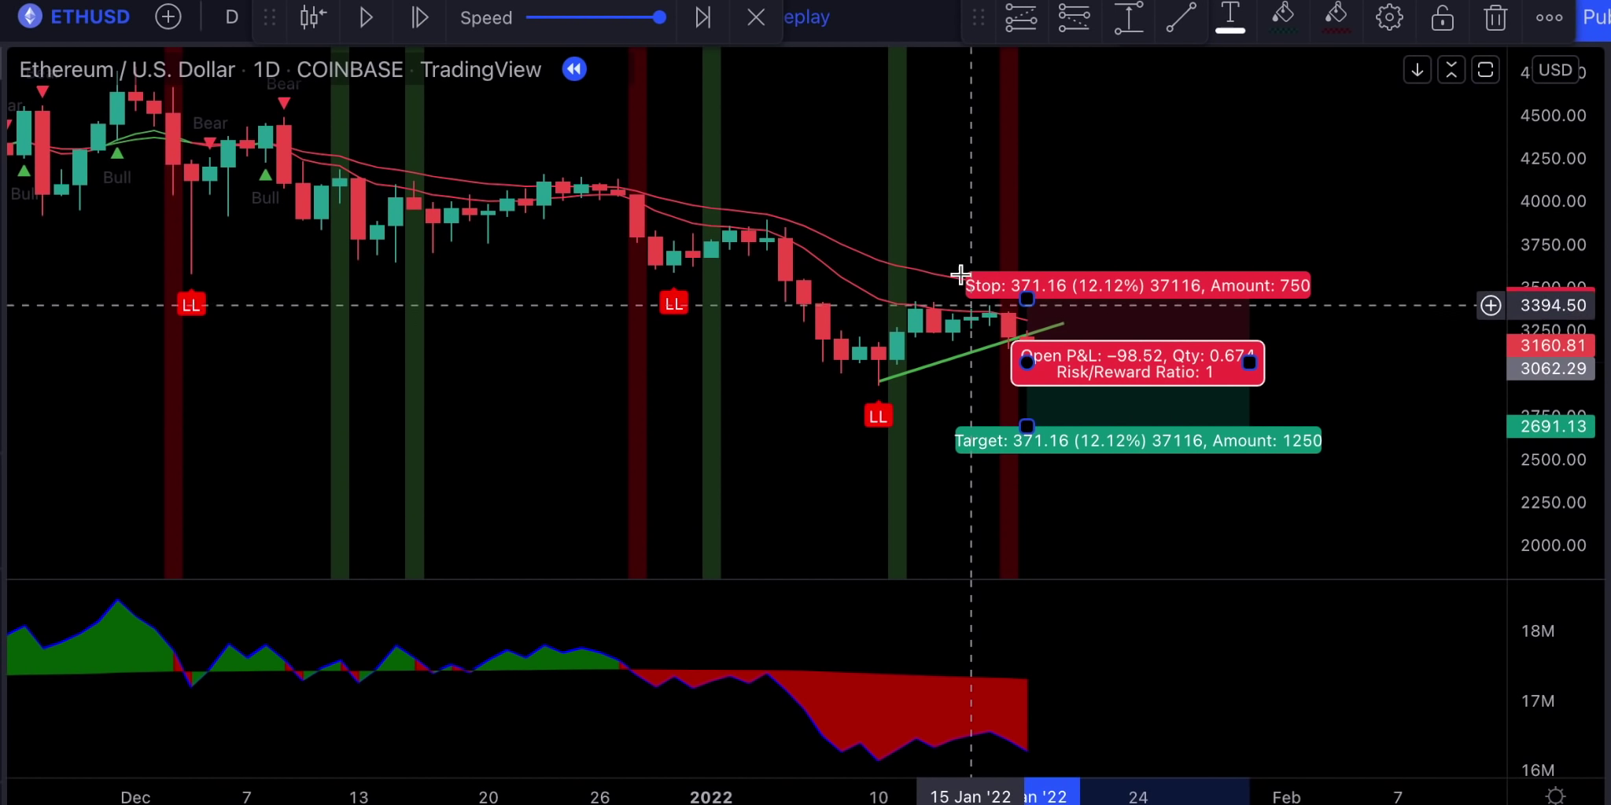
Adjust the short position to a 3465.69 stop and 2461.15 target
mouse_move(1031, 297)
mouse_down()
mouse_move(1030, 280)
mouse_move(1029, 297)
mouse_up()
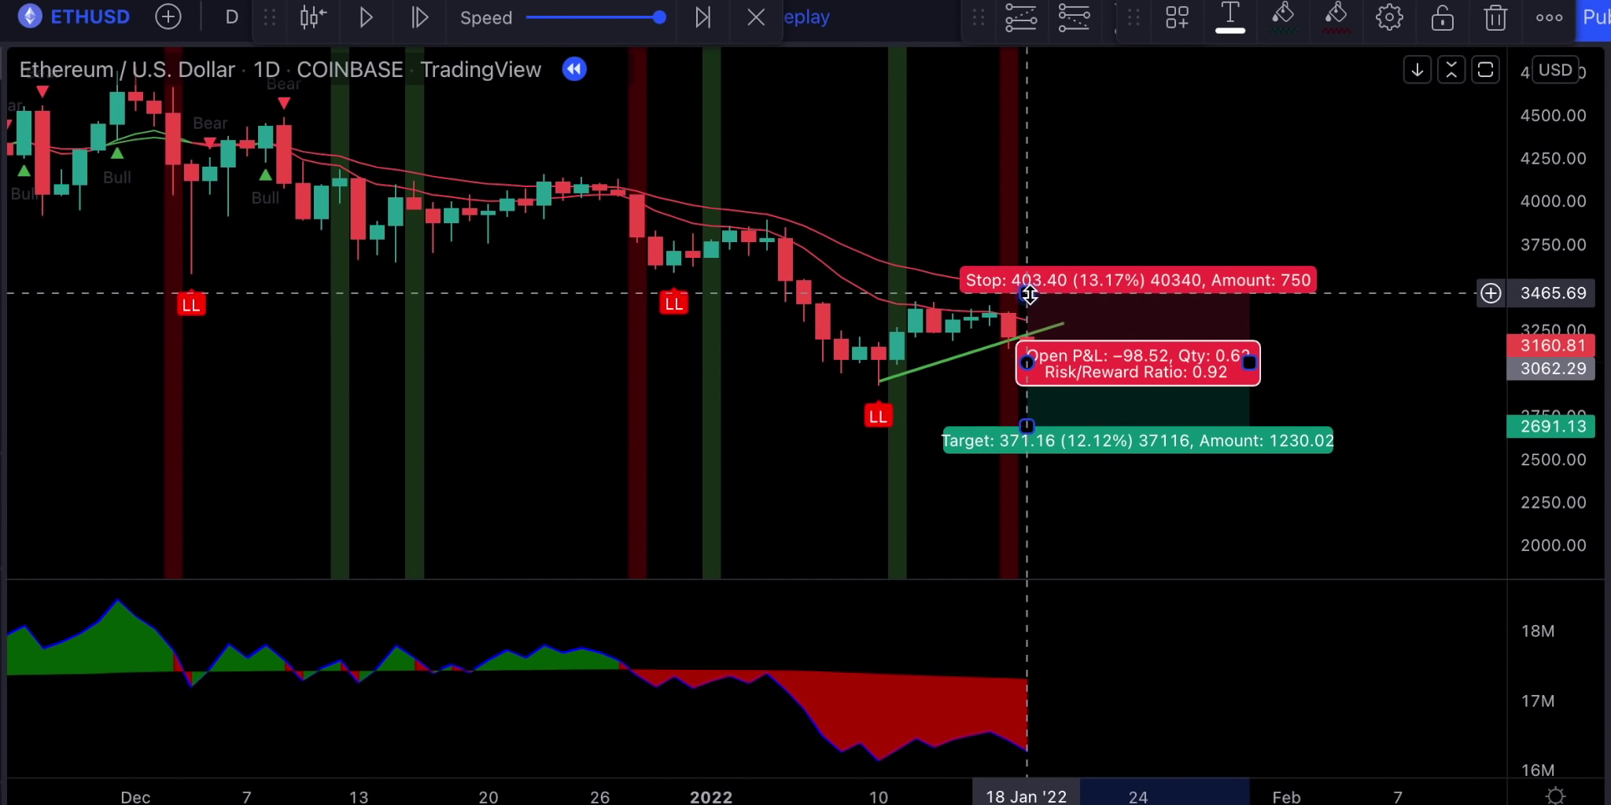
drag(974, 190, 931, 147)
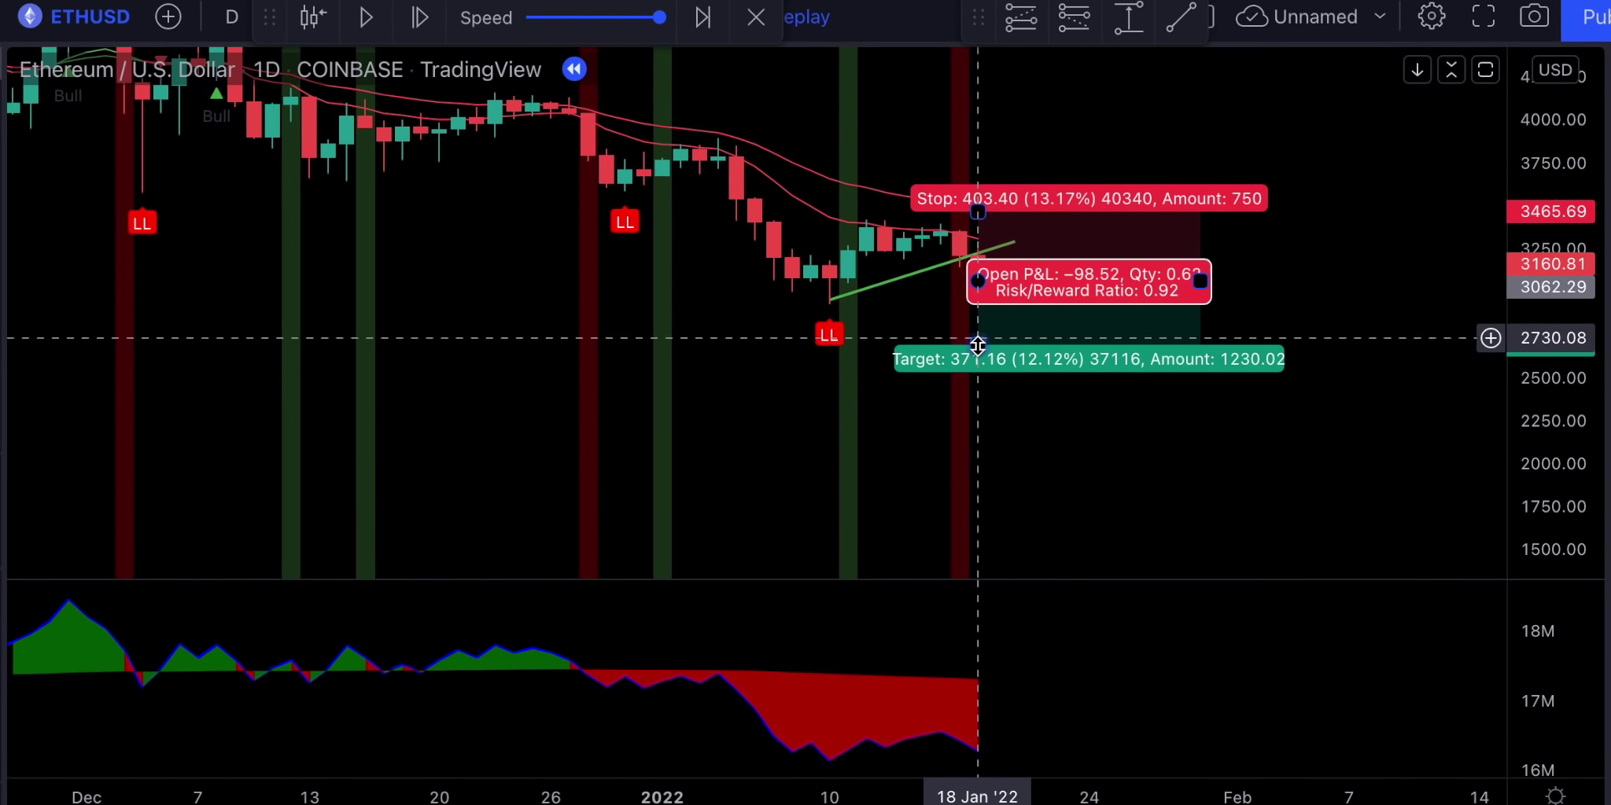
drag(977, 340, 983, 385)
Advance the replay three daily bars
click(419, 17)
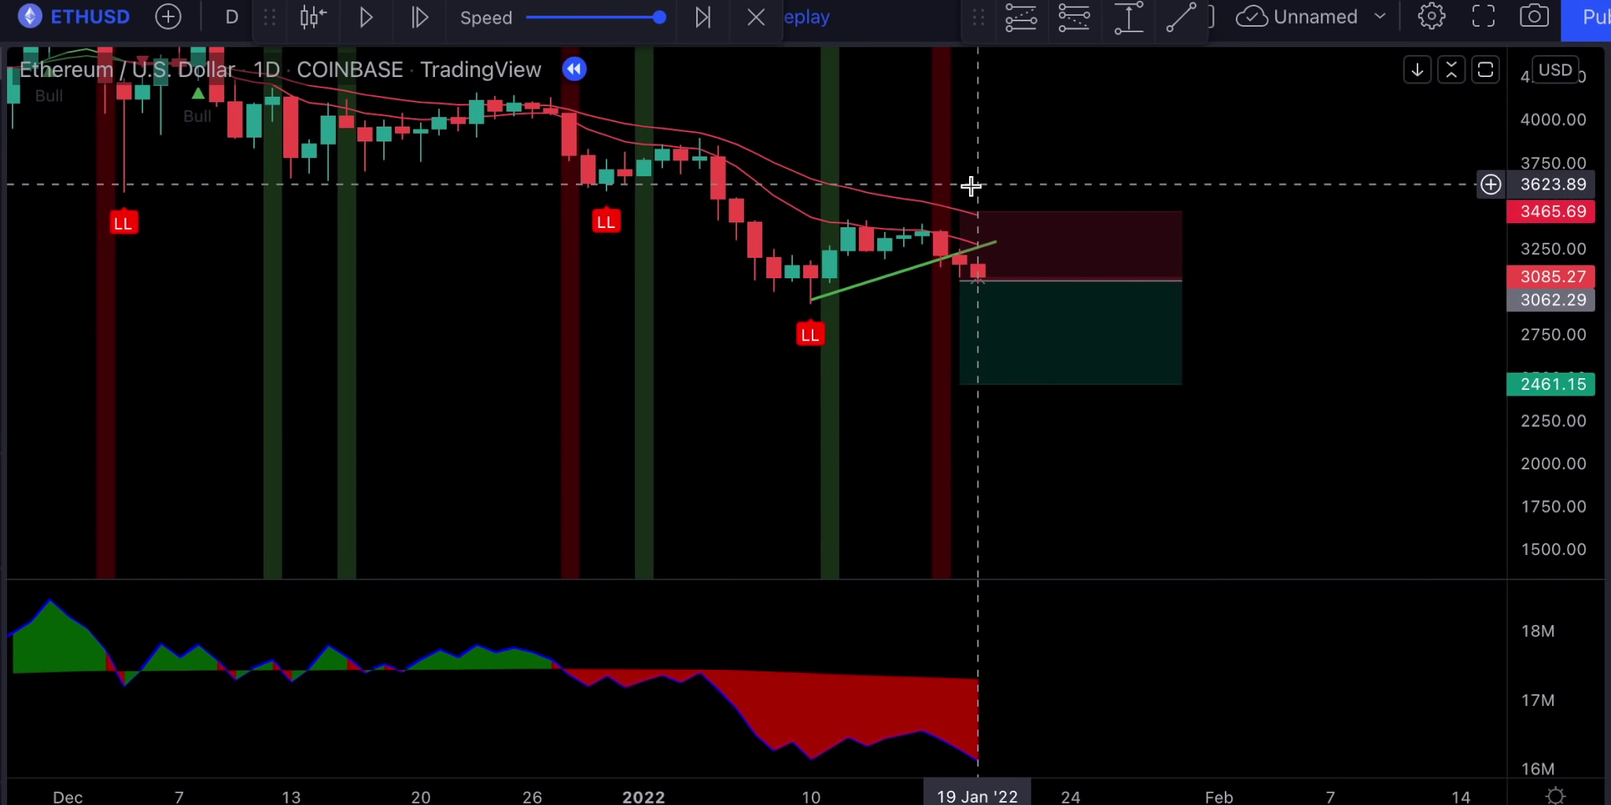
click(425, 30)
click(425, 30)
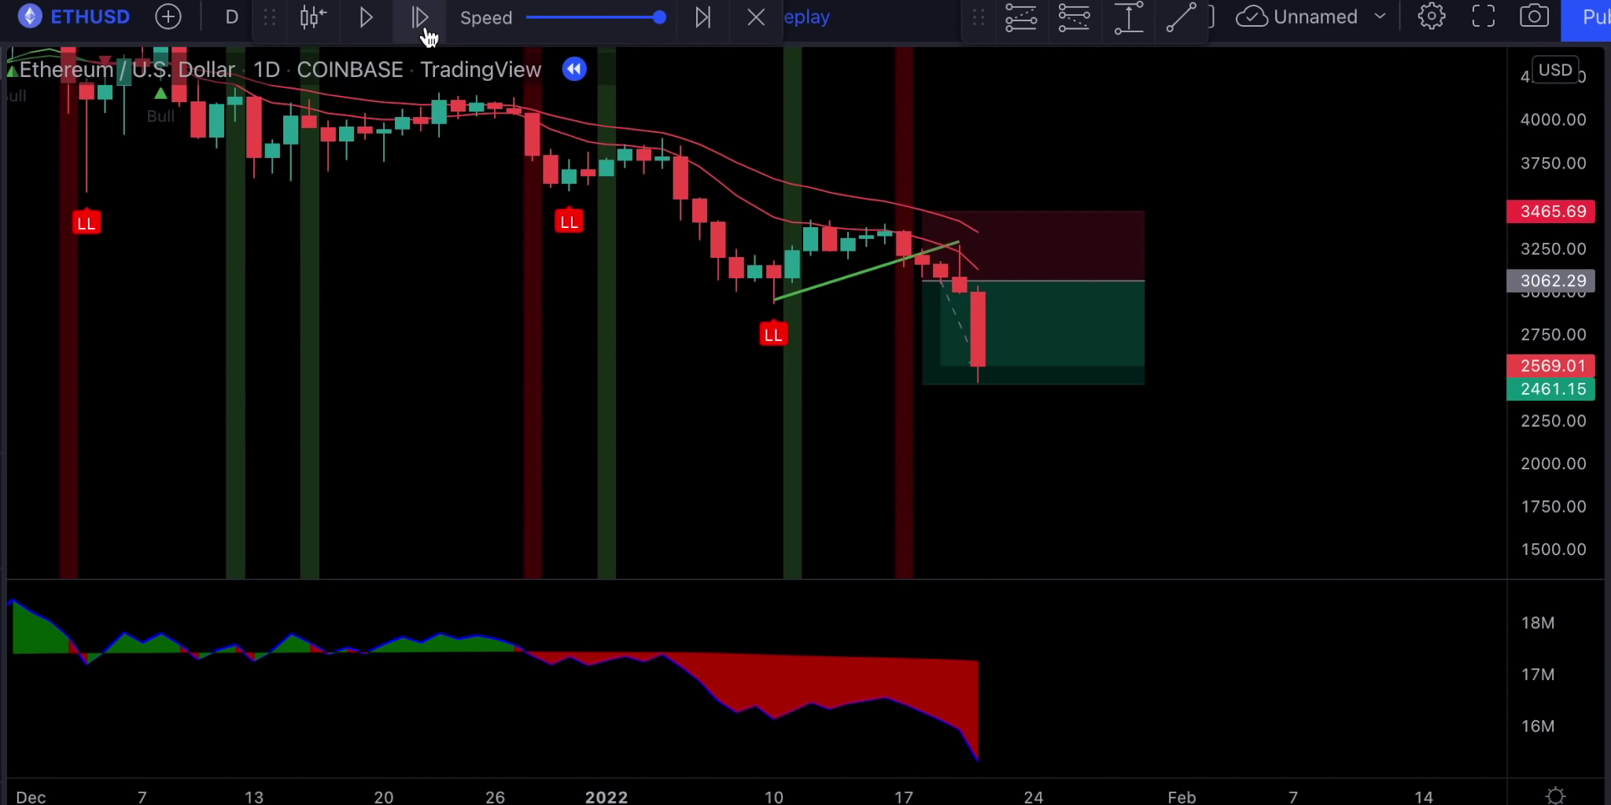
Advance the replay one more daily bar, with price dropping to about 2569
click(425, 30)
click(425, 30)
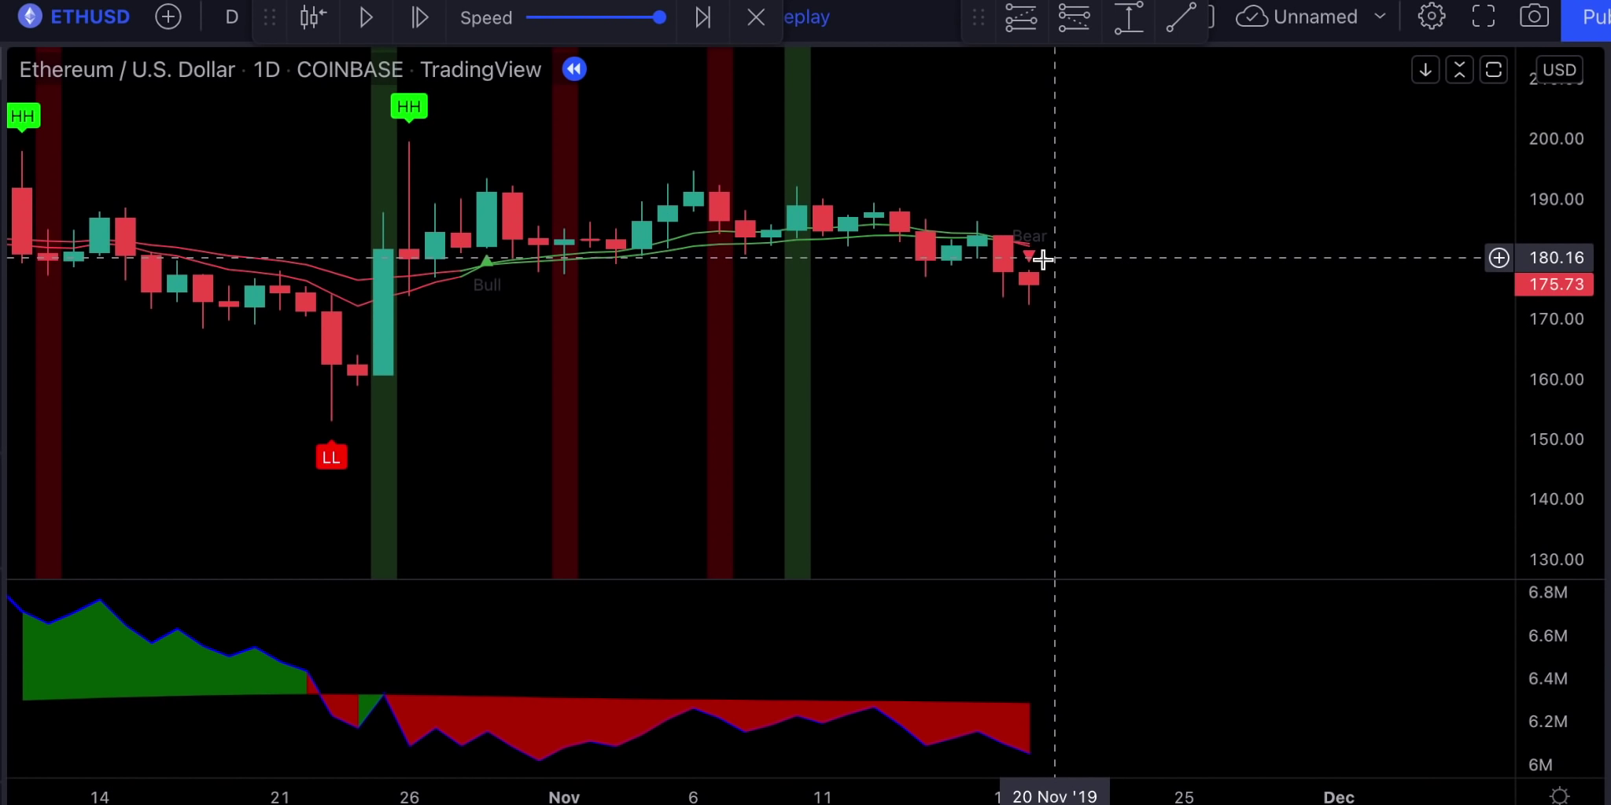
Draw a trendline from the 152.77 low past the last candle, then replay one bar to 174.35
click(331, 423)
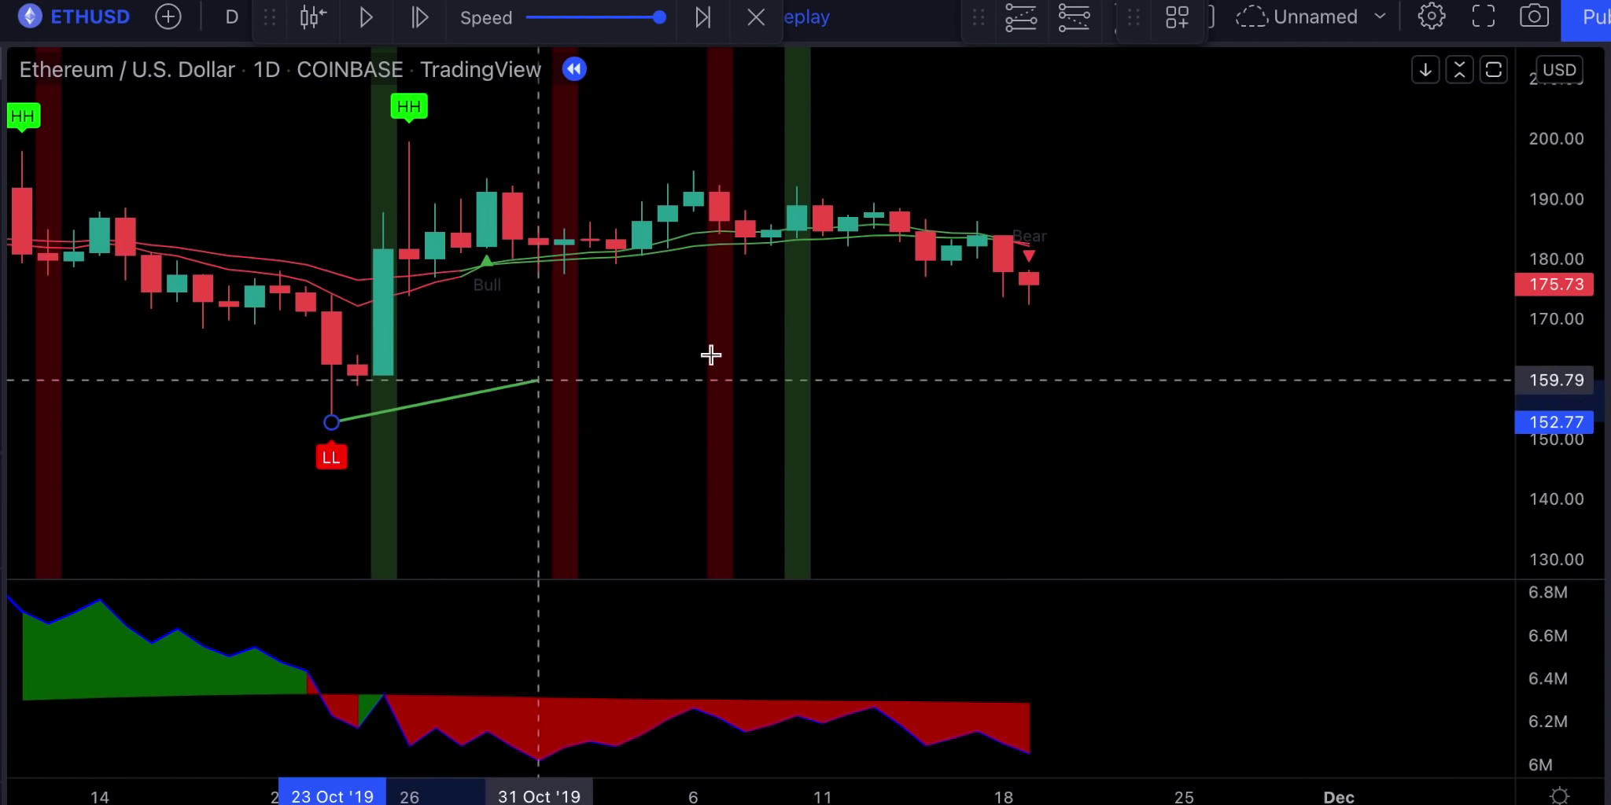
click(1106, 267)
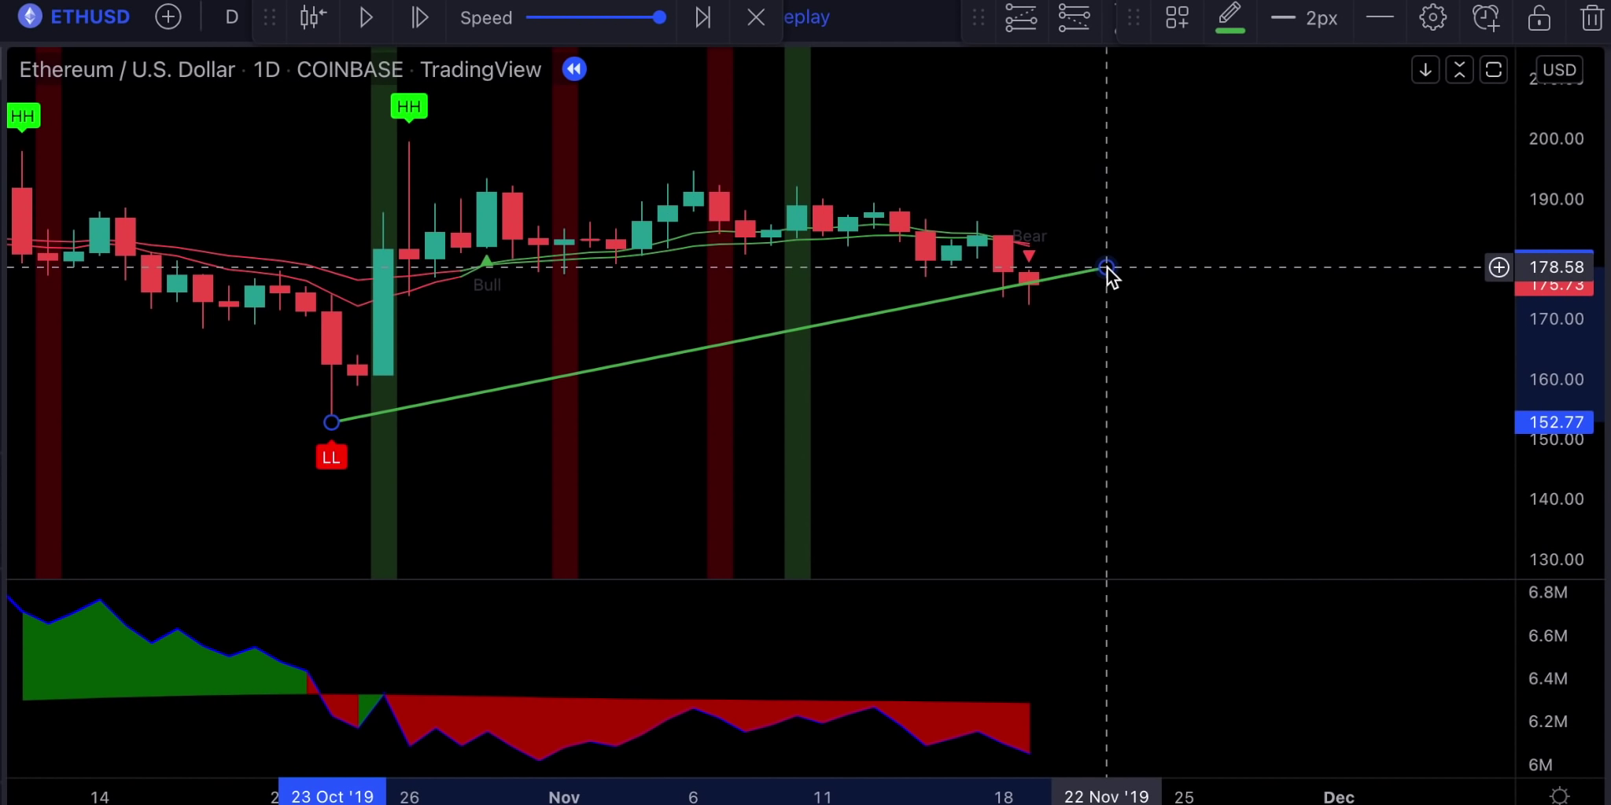
click(420, 19)
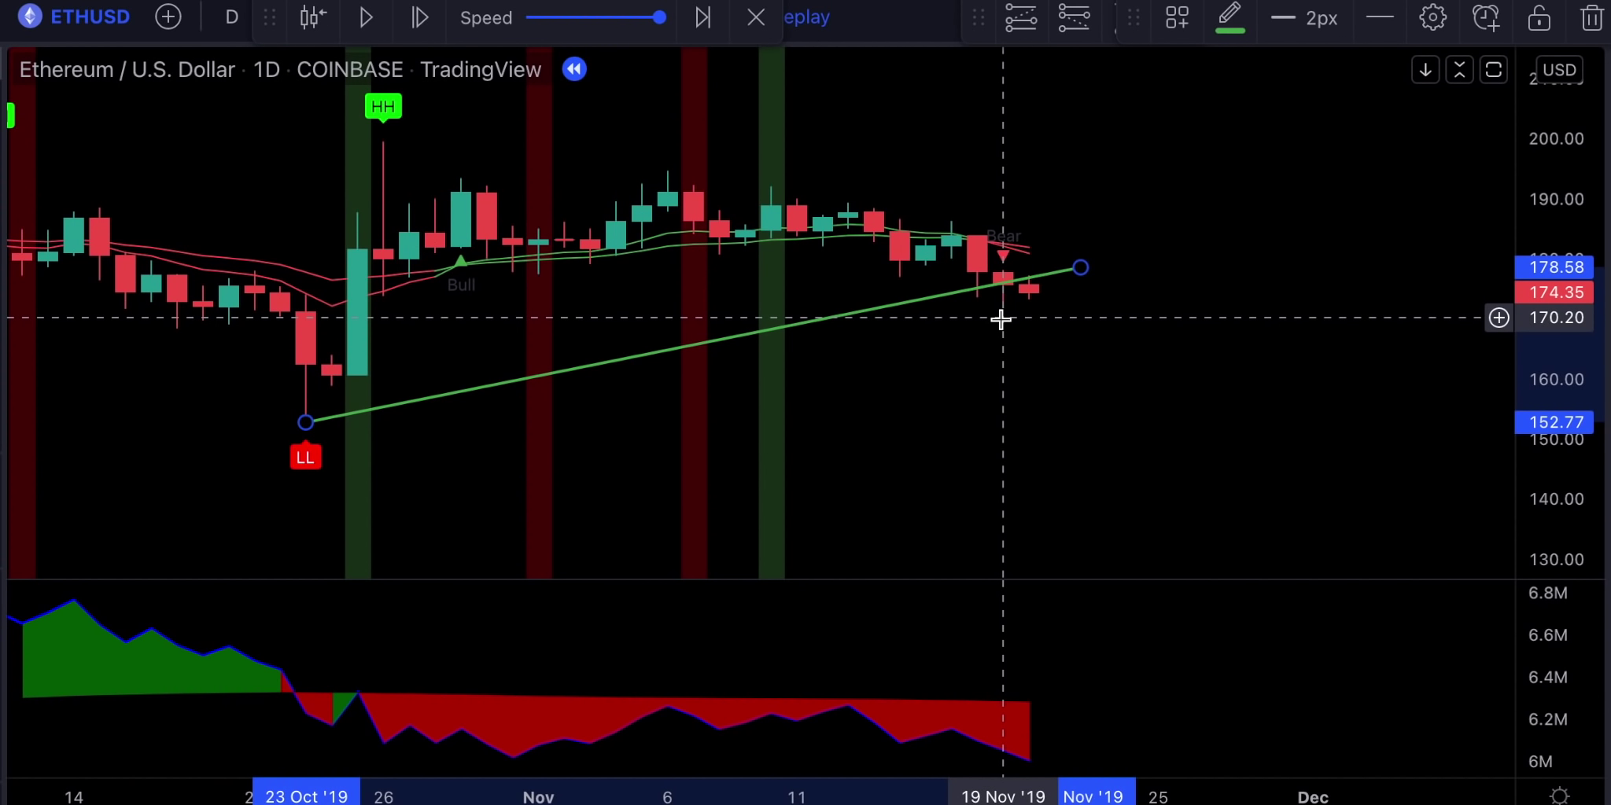
Place a short position on the last candle with stop 182.20 and target 158.88, then replay one bar
click(1073, 17)
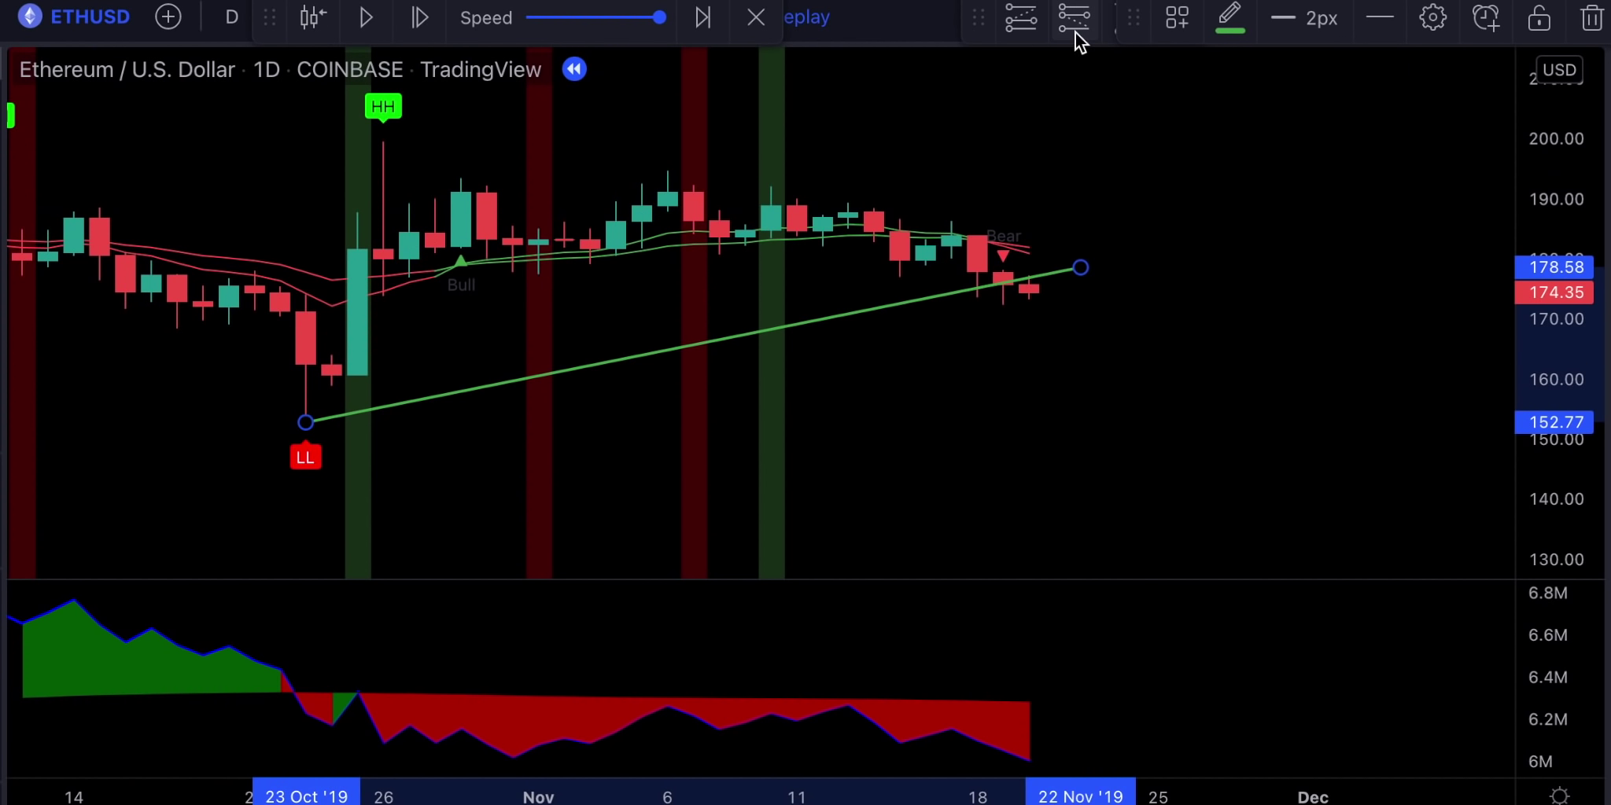
click(1031, 303)
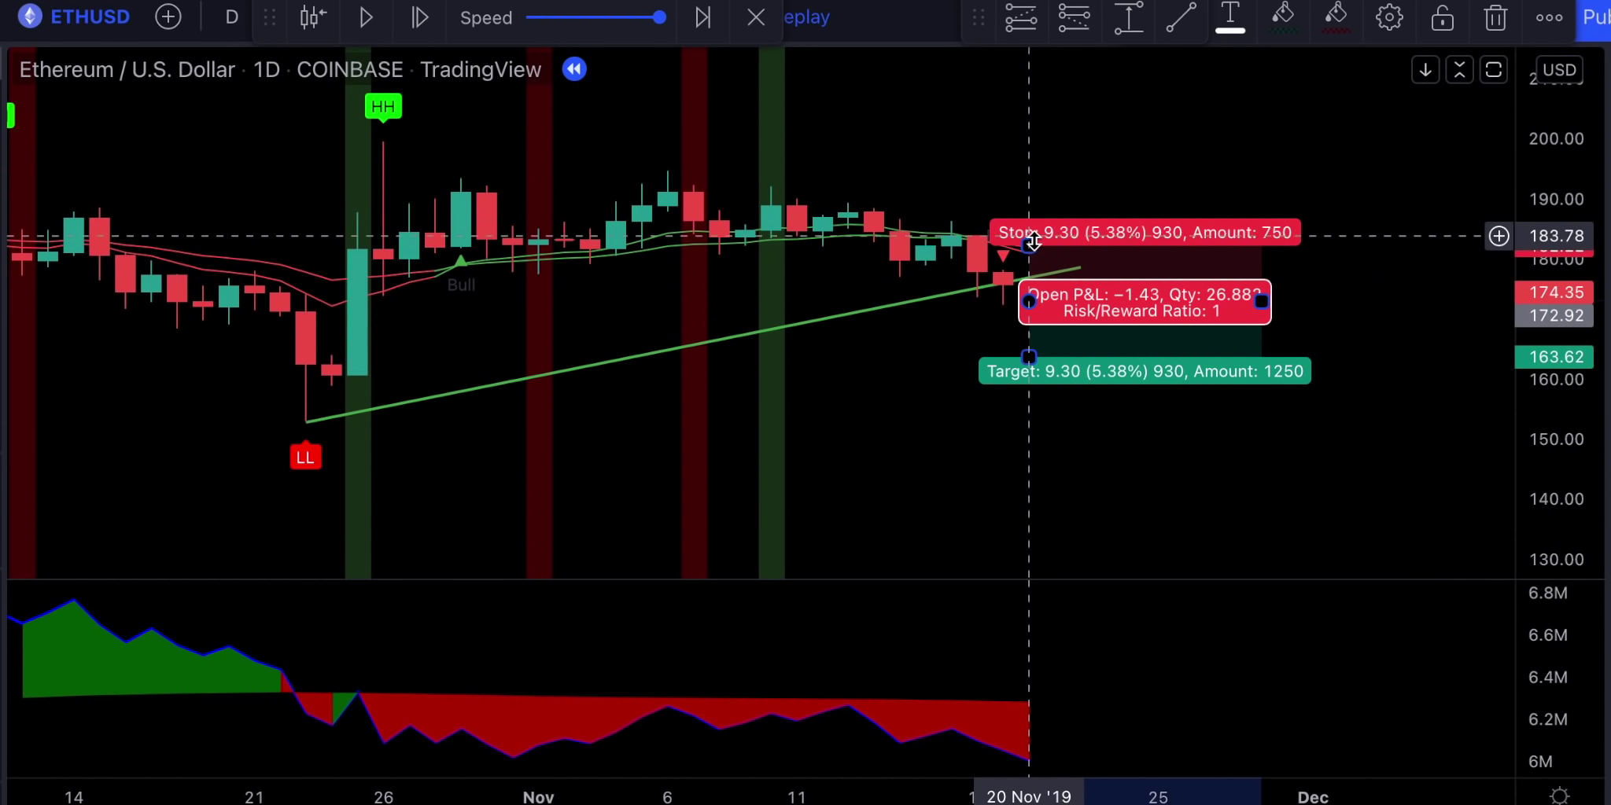
drag(1029, 245, 1032, 246)
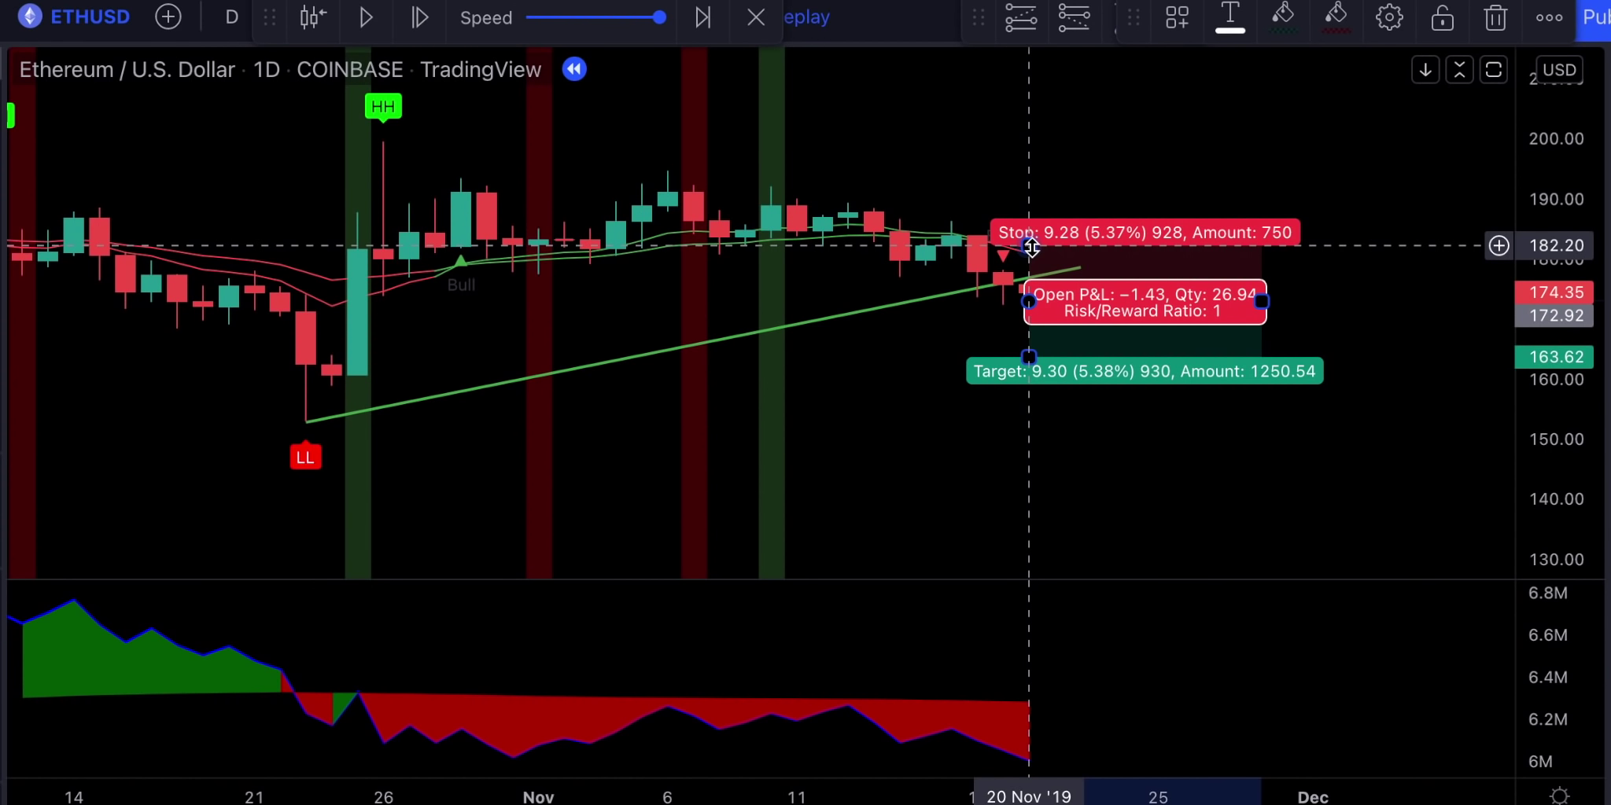
drag(1029, 356, 1028, 384)
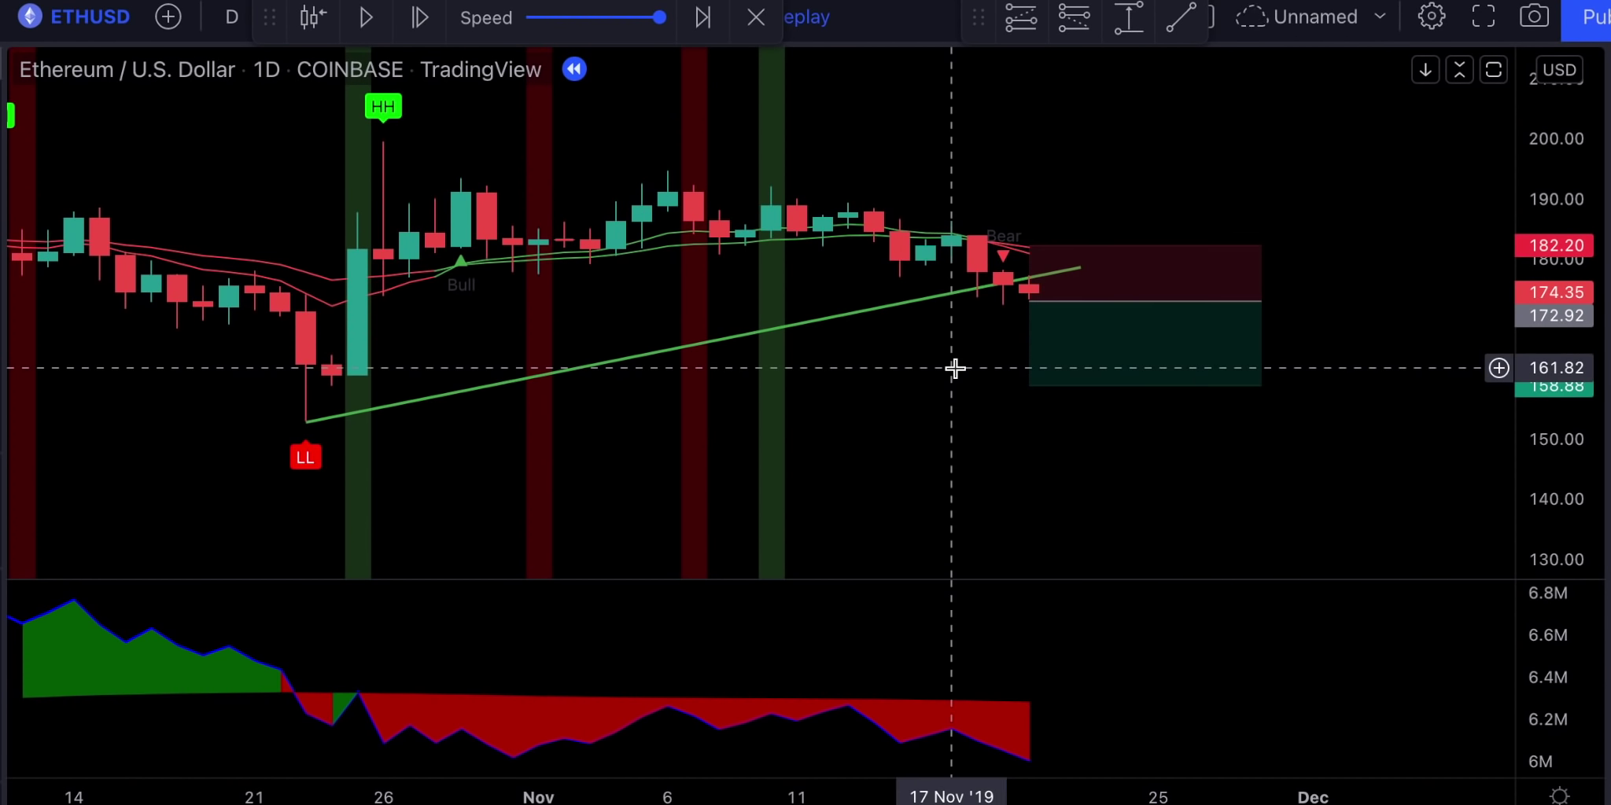
click(419, 21)
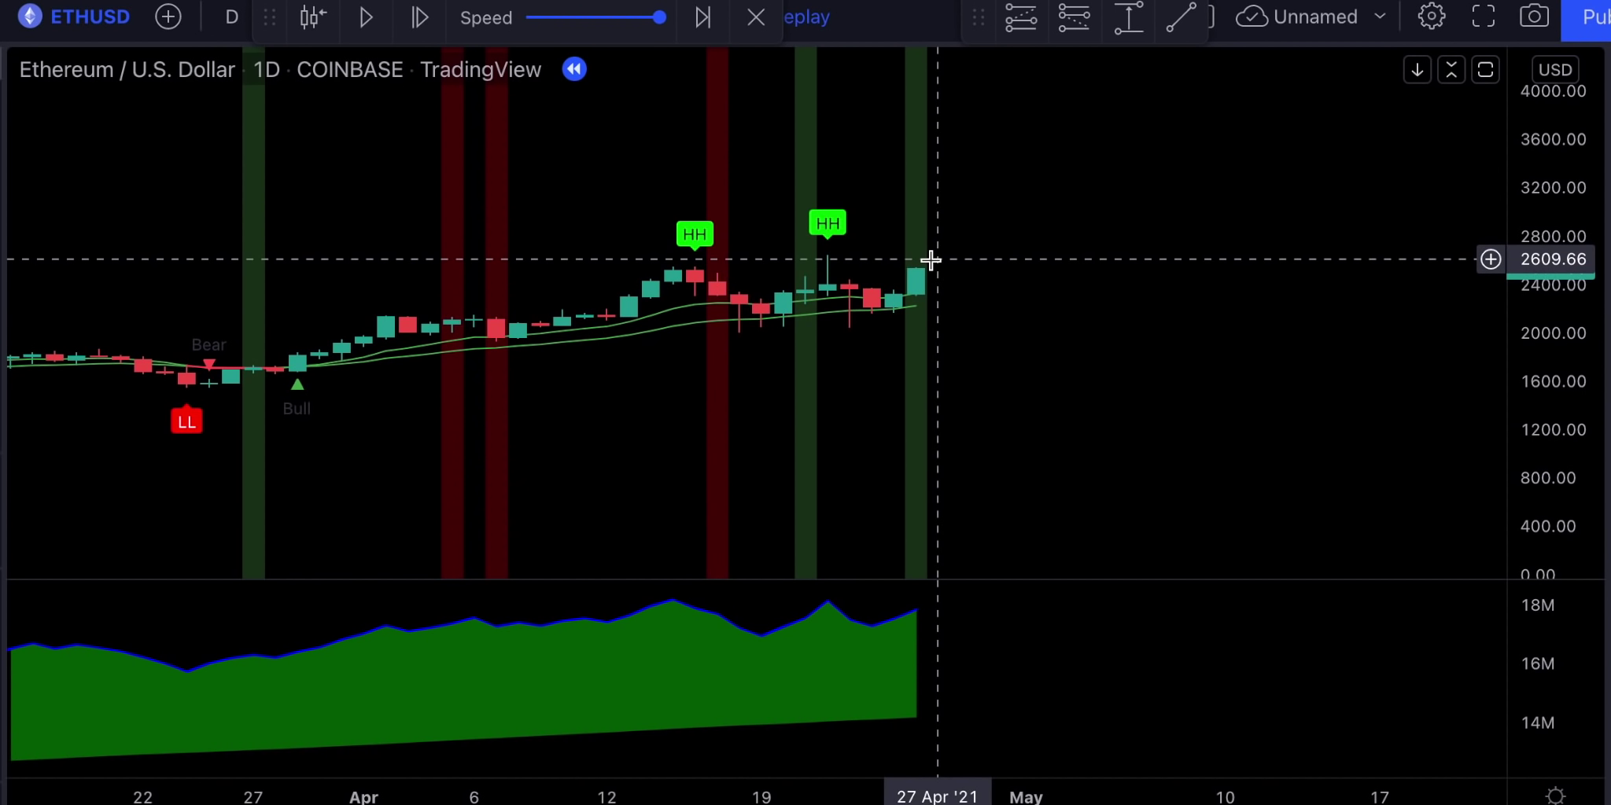
Draw a falling trendline from the 22 Apr high past the last candle, then advance replay one day
click(1174, 30)
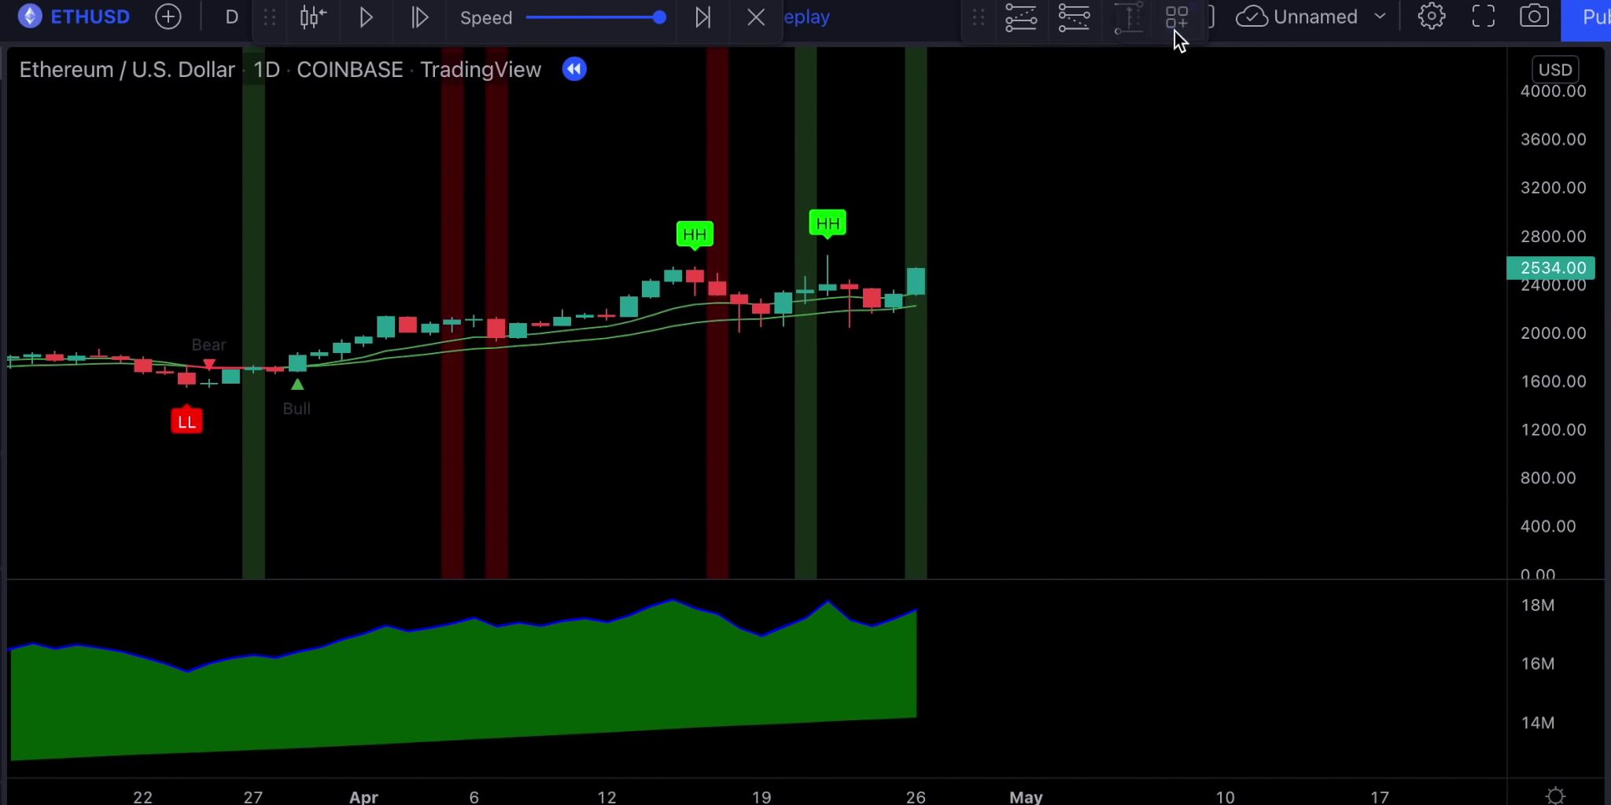
click(829, 253)
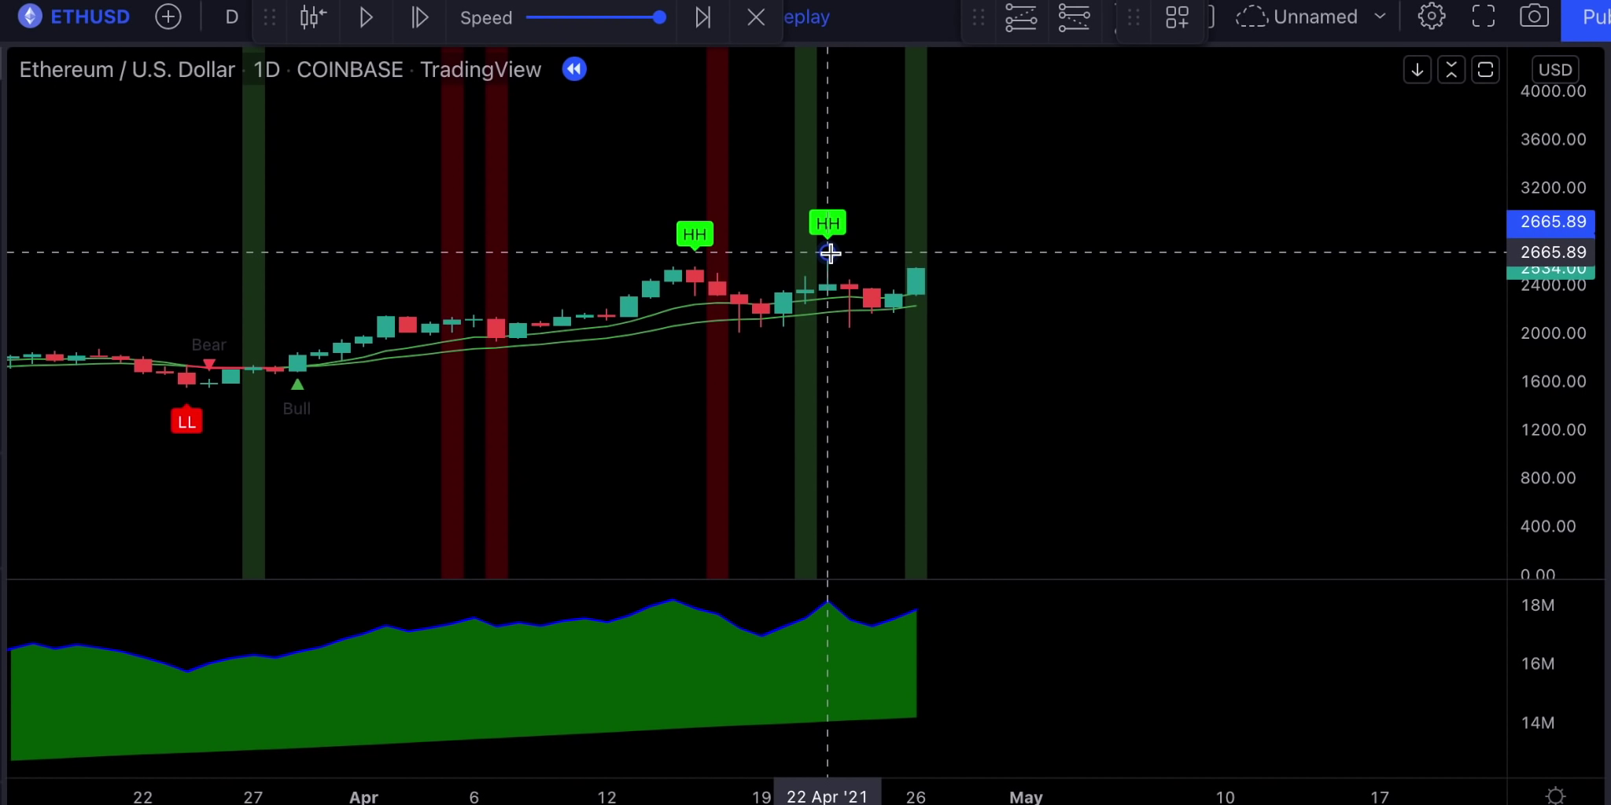
click(960, 273)
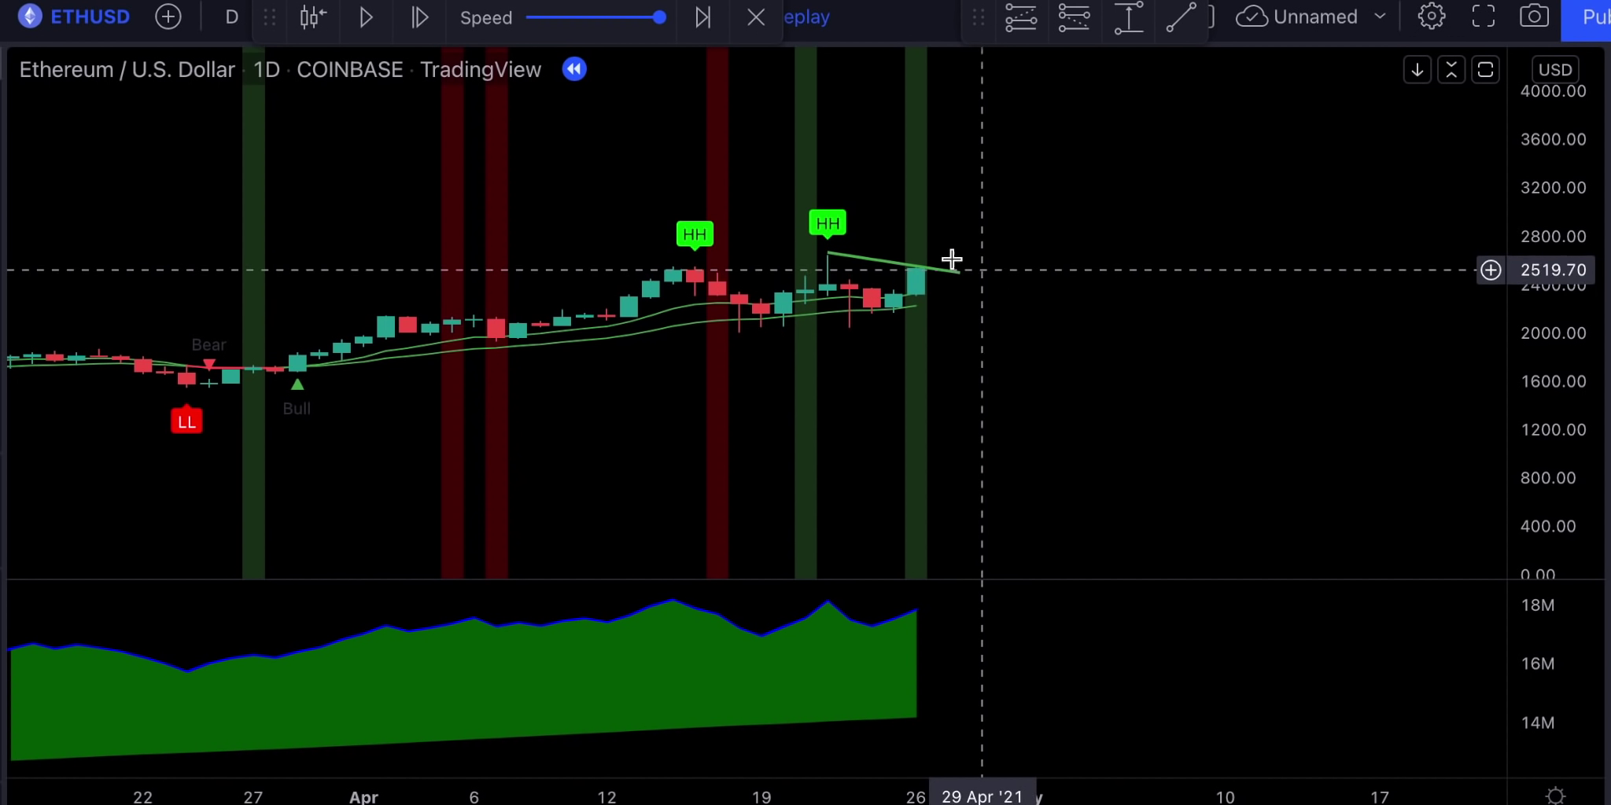
click(420, 17)
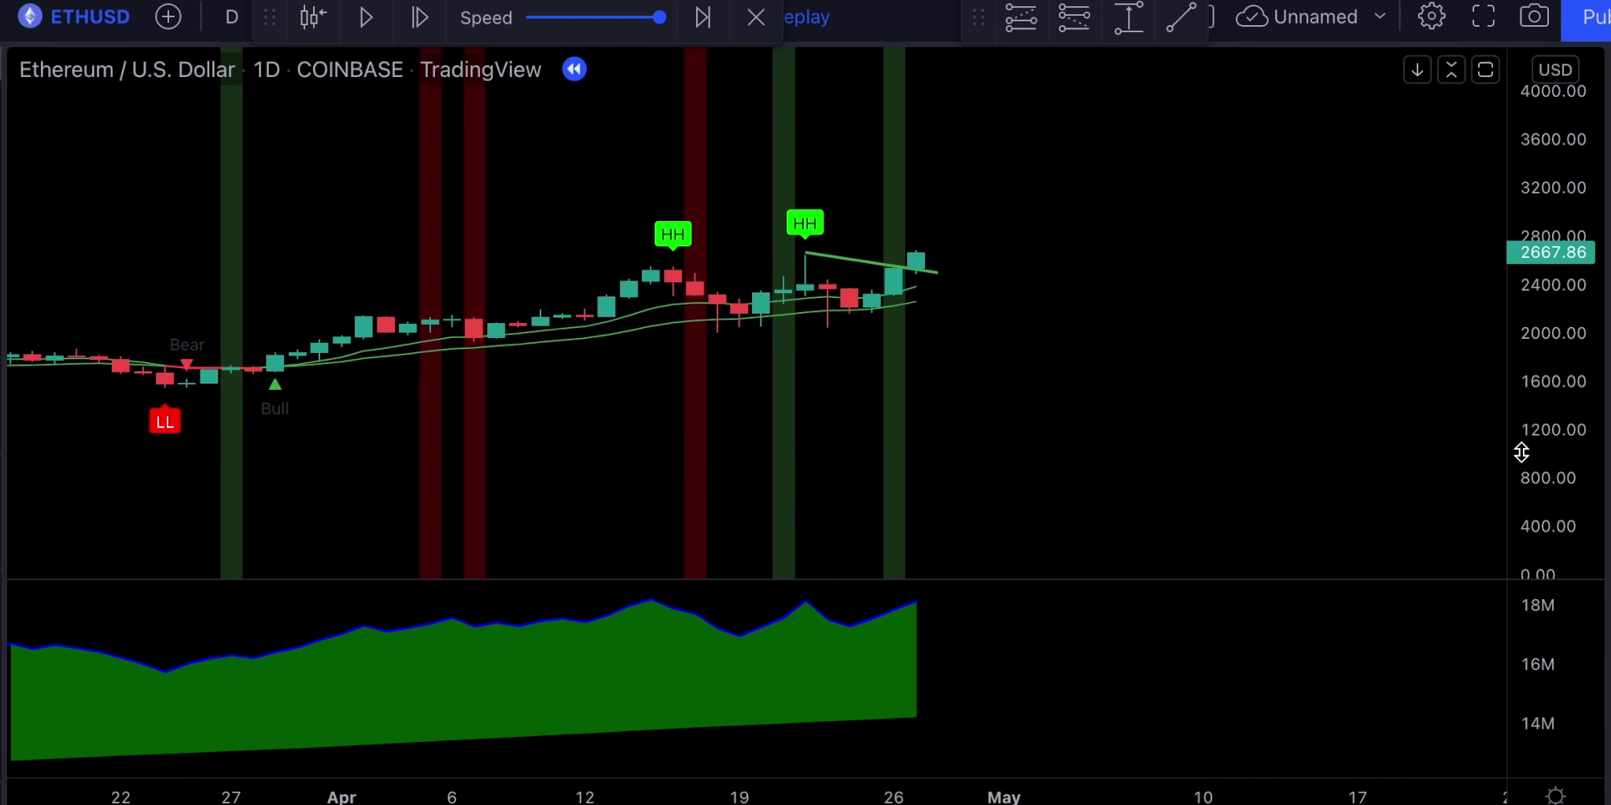
Zoom into the breakout and place a long position at 2705.09 (stop 2477.64, target 2932.54)
drag(1530, 408, 1530, 376)
scroll(1183, 374, up, 3)
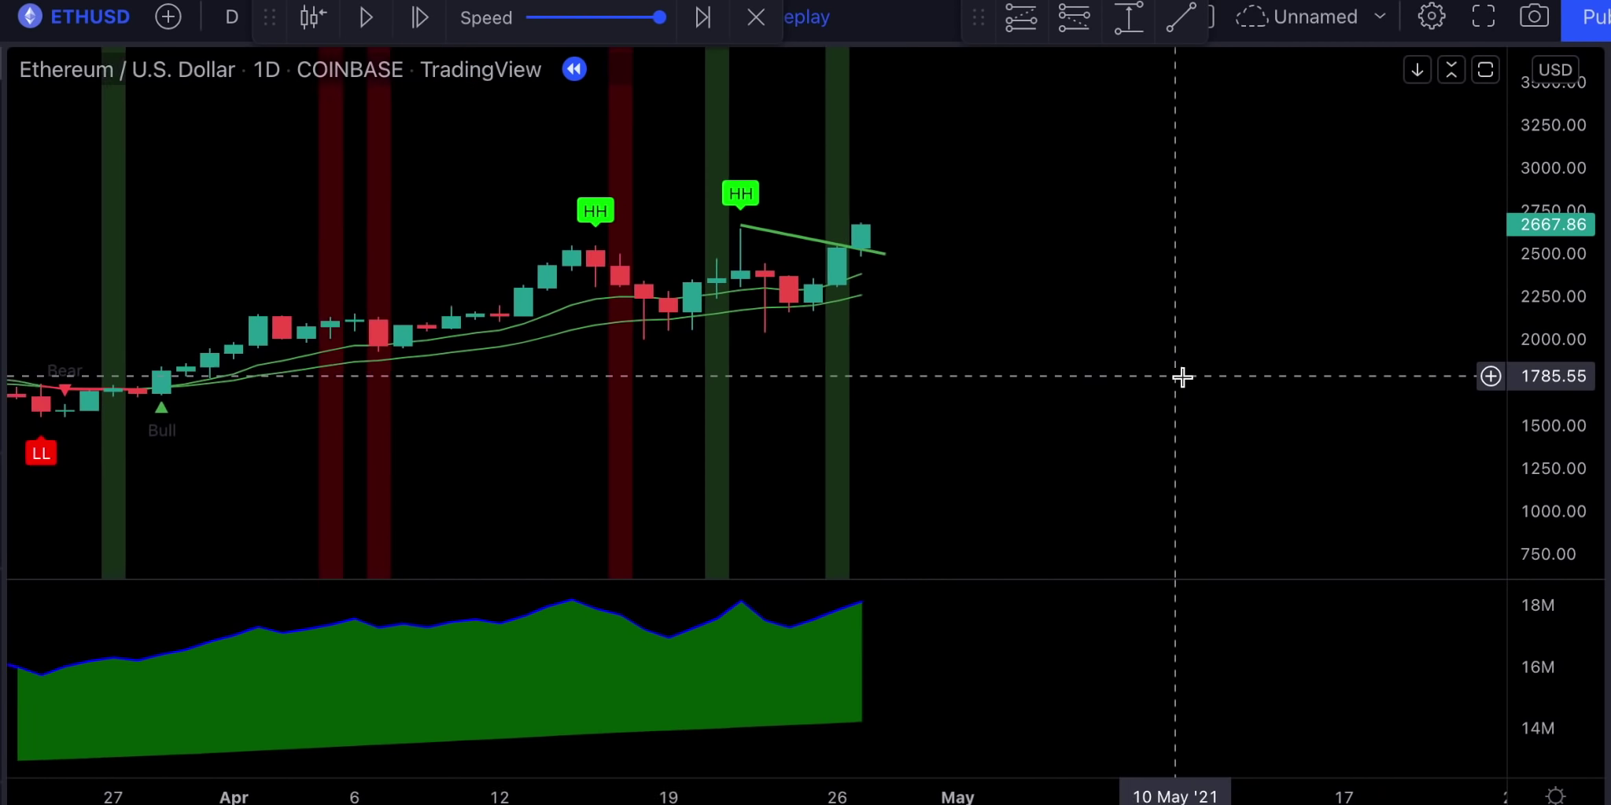
drag(1192, 421, 1199, 449)
click(1020, 18)
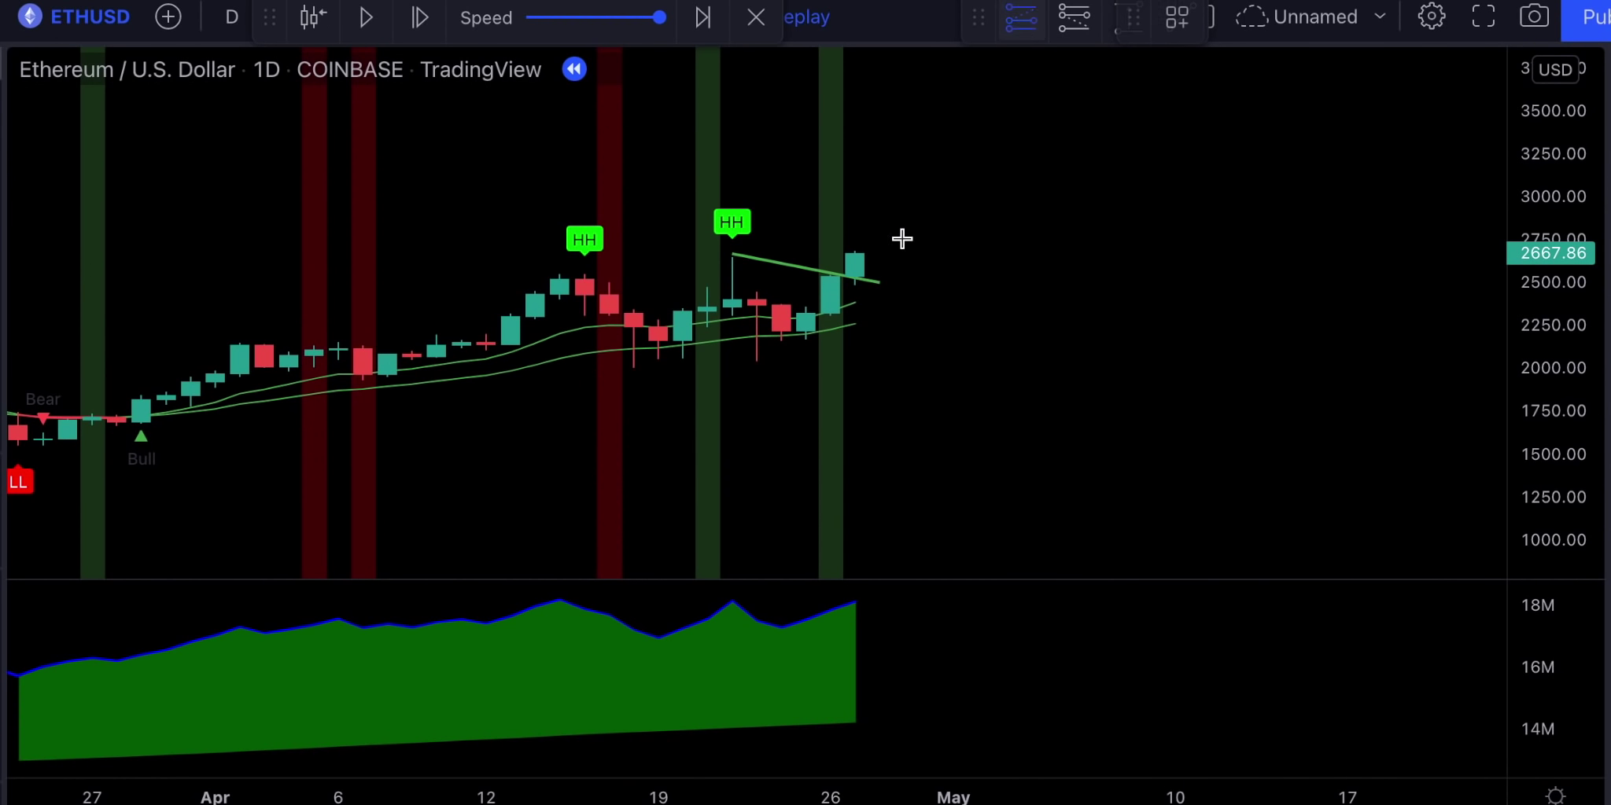
click(856, 248)
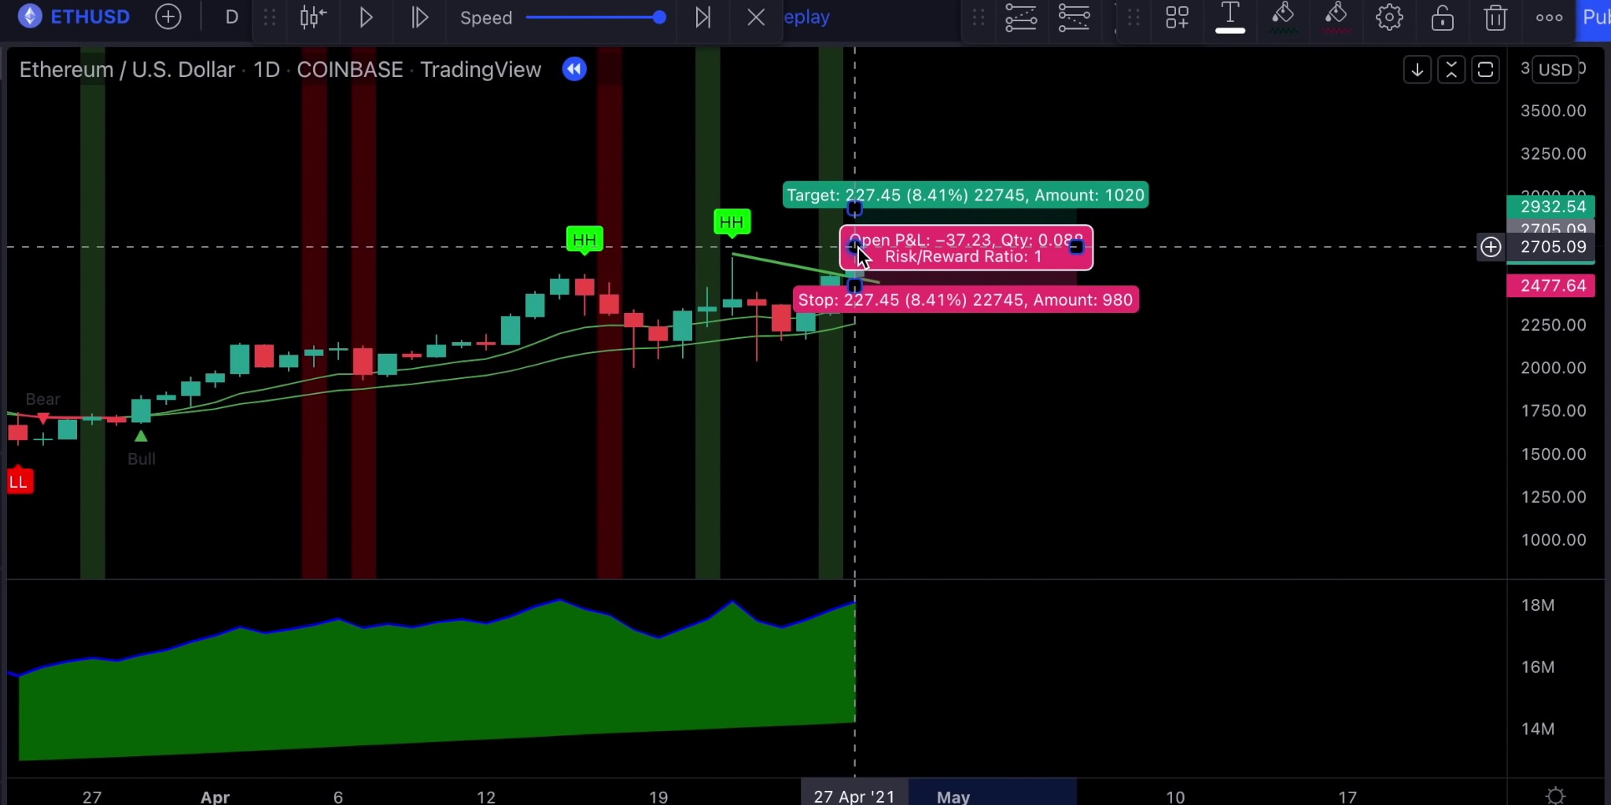
Move the long's stop down to 2261.17 and its target up to 3378.88
drag(855, 285, 856, 323)
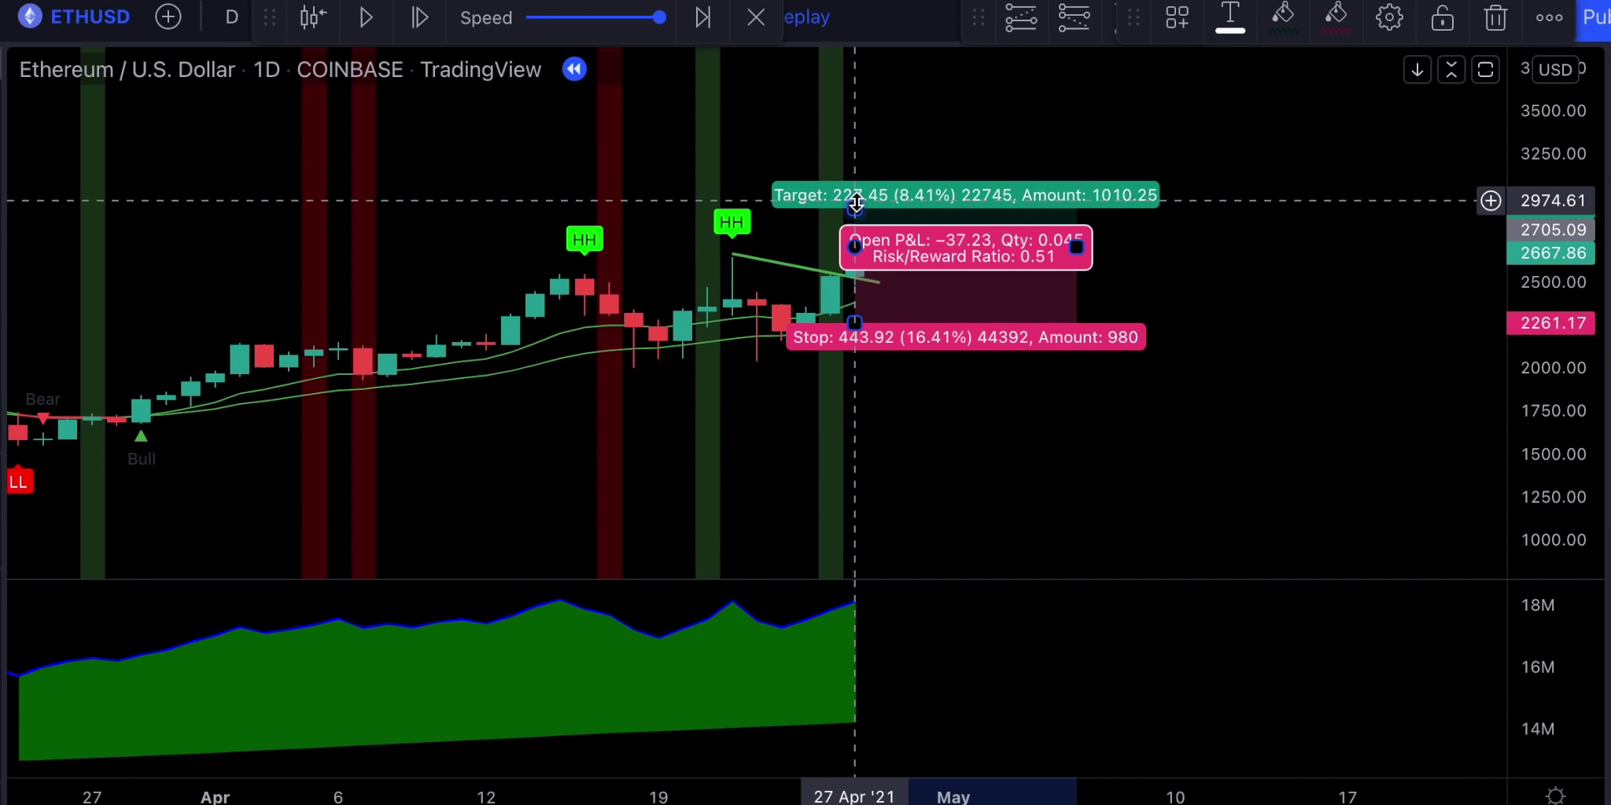
drag(855, 204, 850, 129)
click(1143, 196)
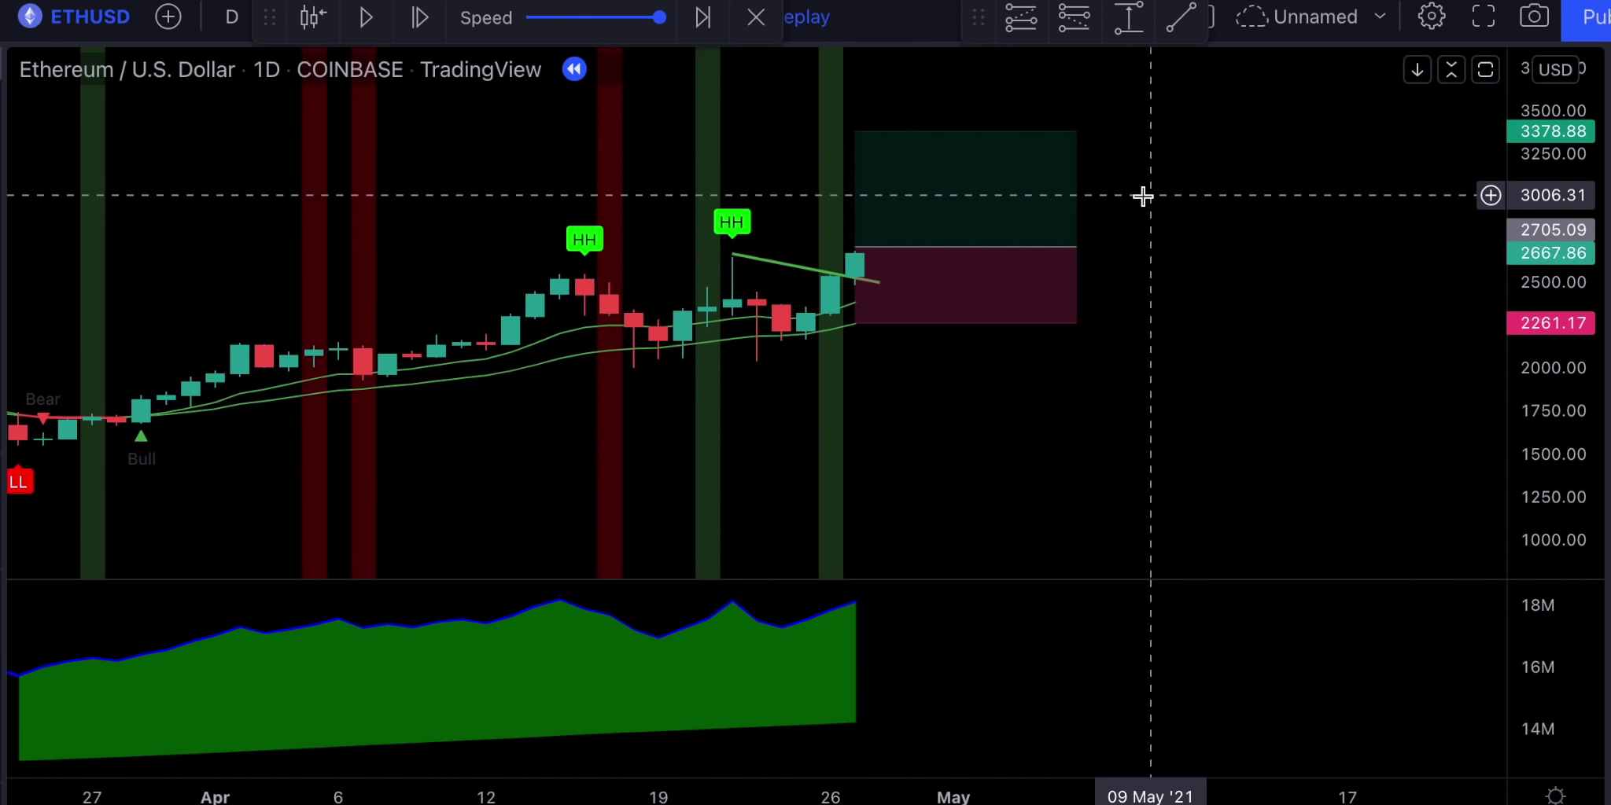
Advance the replay four days as May candles climb past the target
click(423, 24)
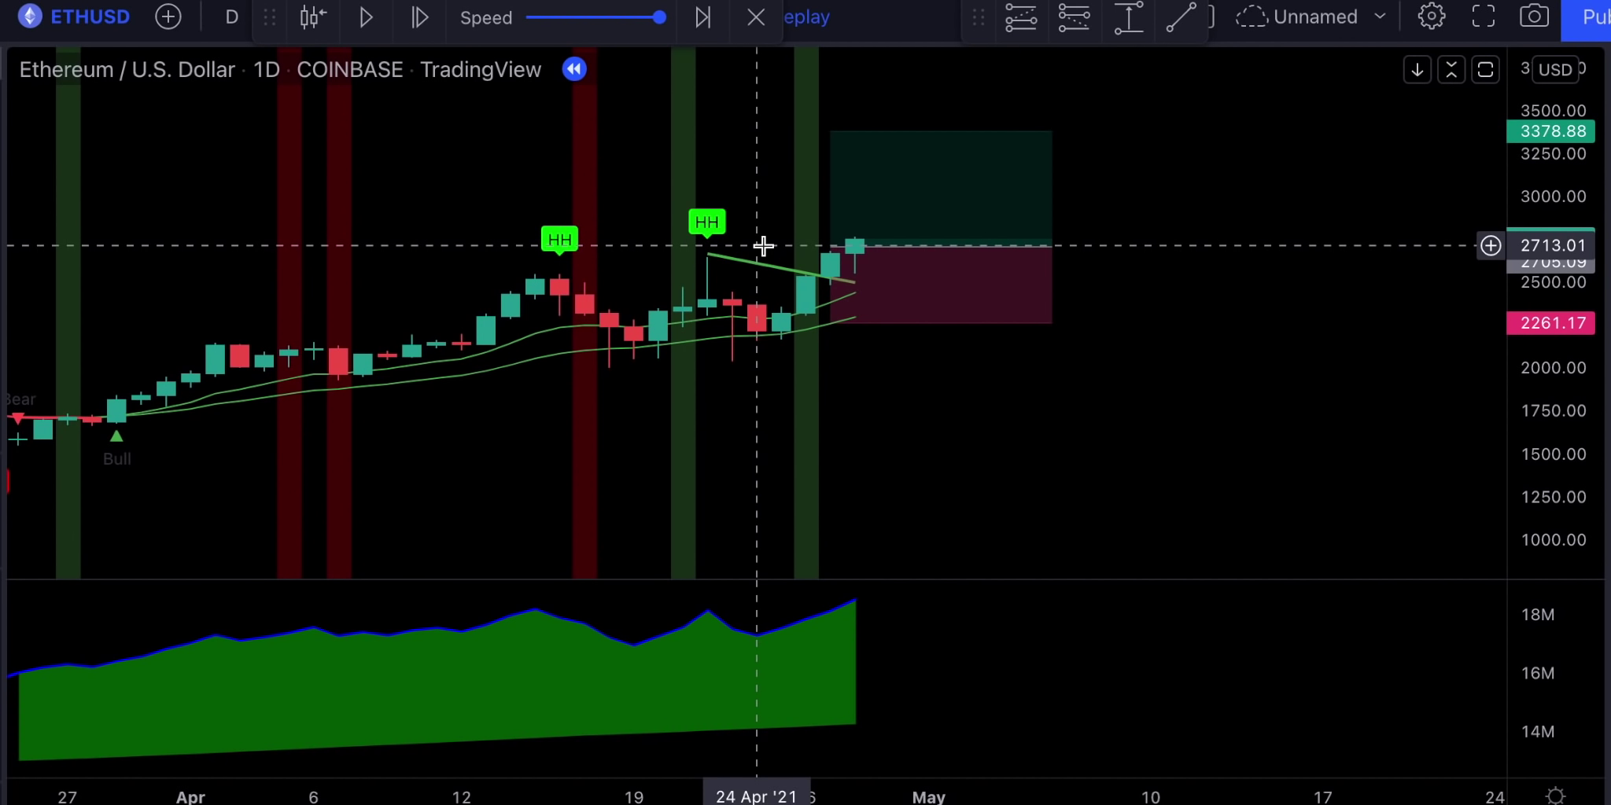
click(425, 24)
click(425, 24)
click(425, 24)
click(425, 23)
click(424, 23)
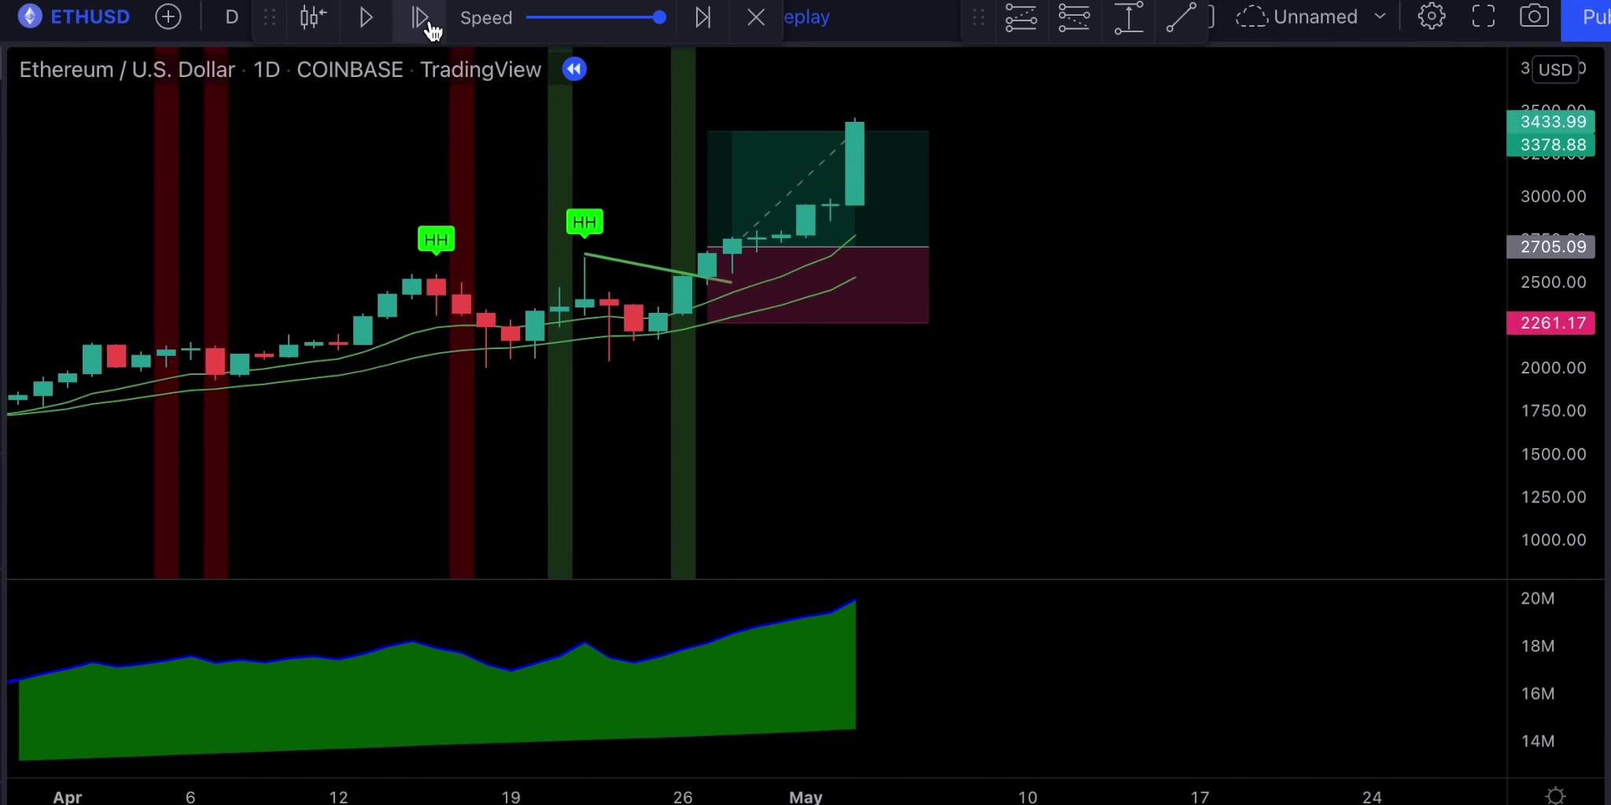
click(425, 24)
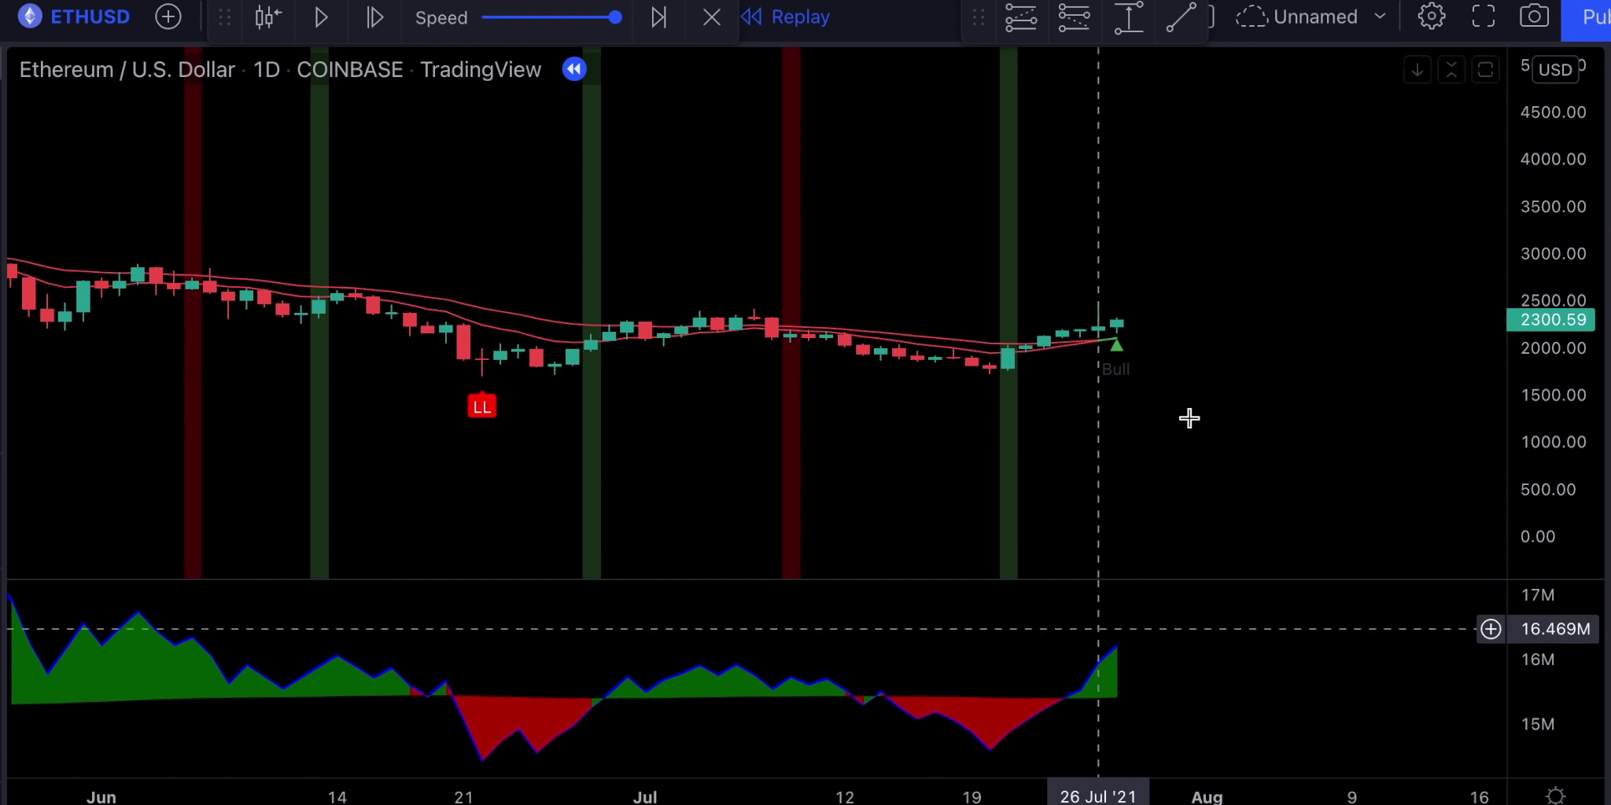
Zoom out and draw a descending trendline from the May 2021 HH high
scroll(1145, 425, down, 5)
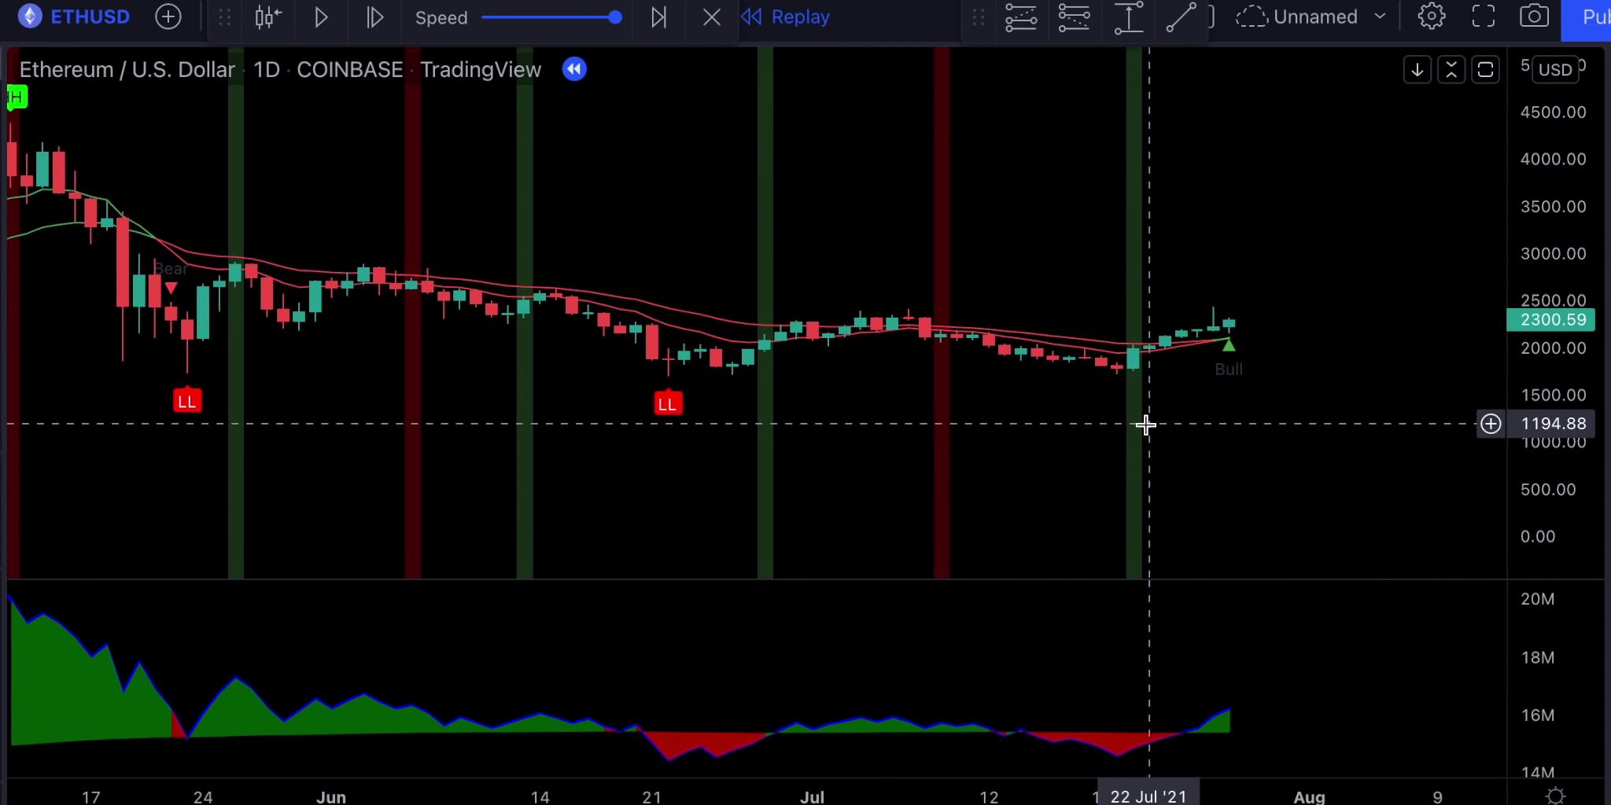
drag(1226, 446, 1263, 473)
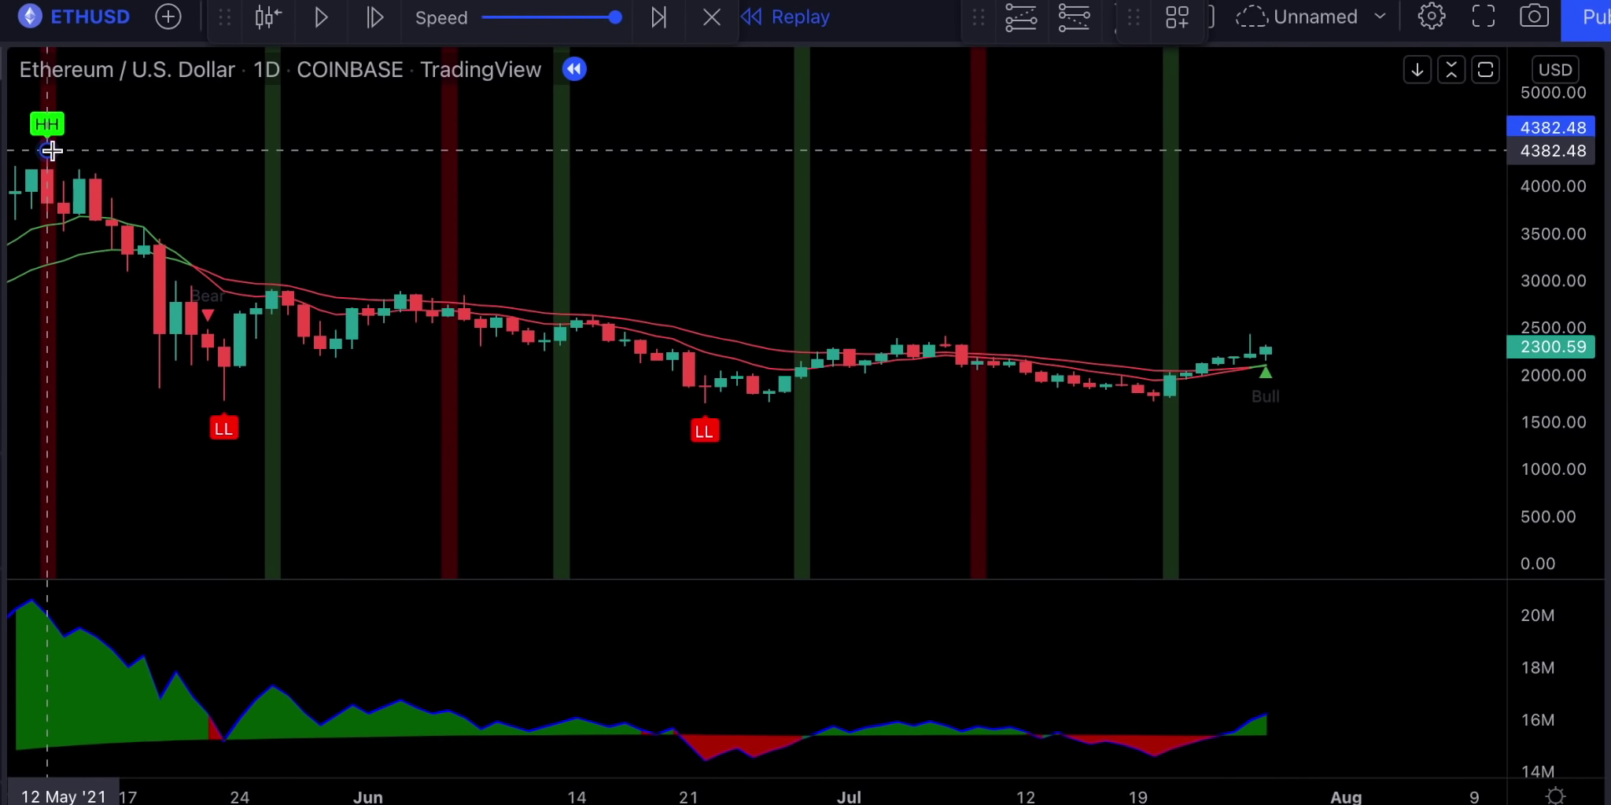
click(48, 150)
click(1313, 355)
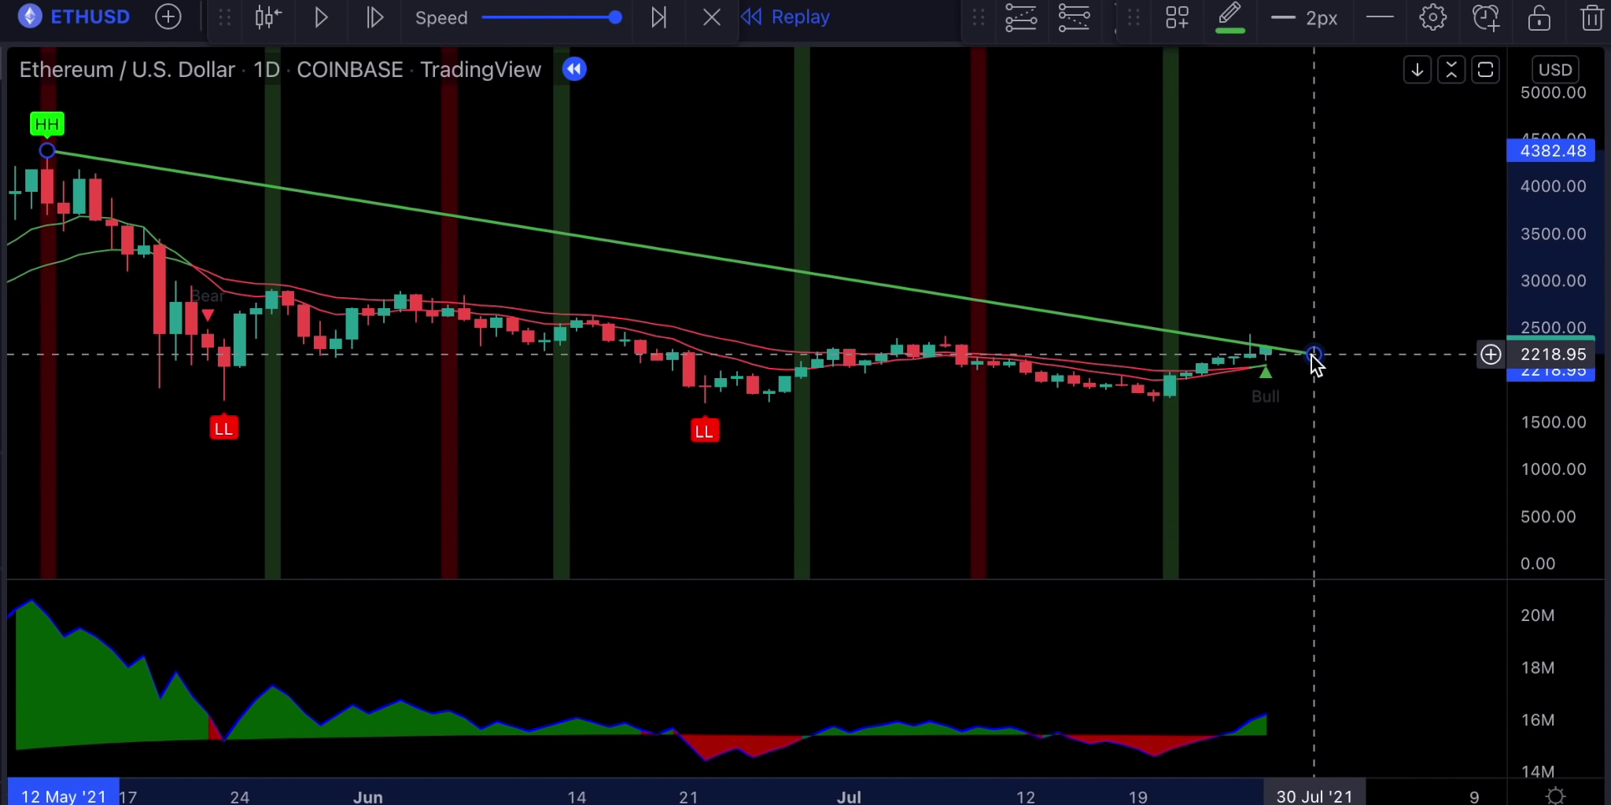
Step replay one day and place a long at 2379.83 with stop 2112.47, target 2777.05
scroll(1280, 299, up, 5)
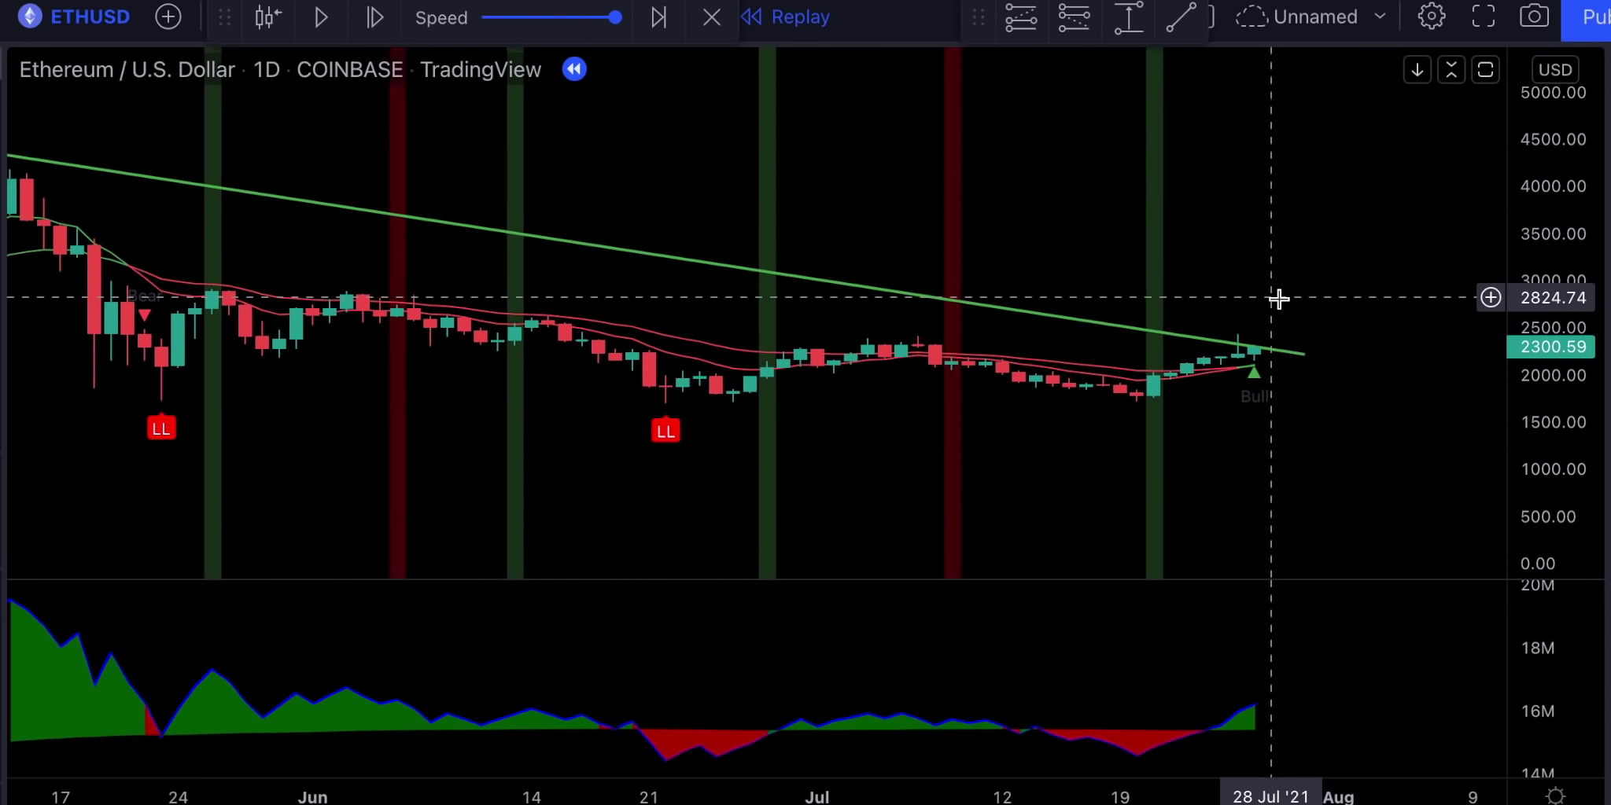
scroll(1348, 280, right, 5)
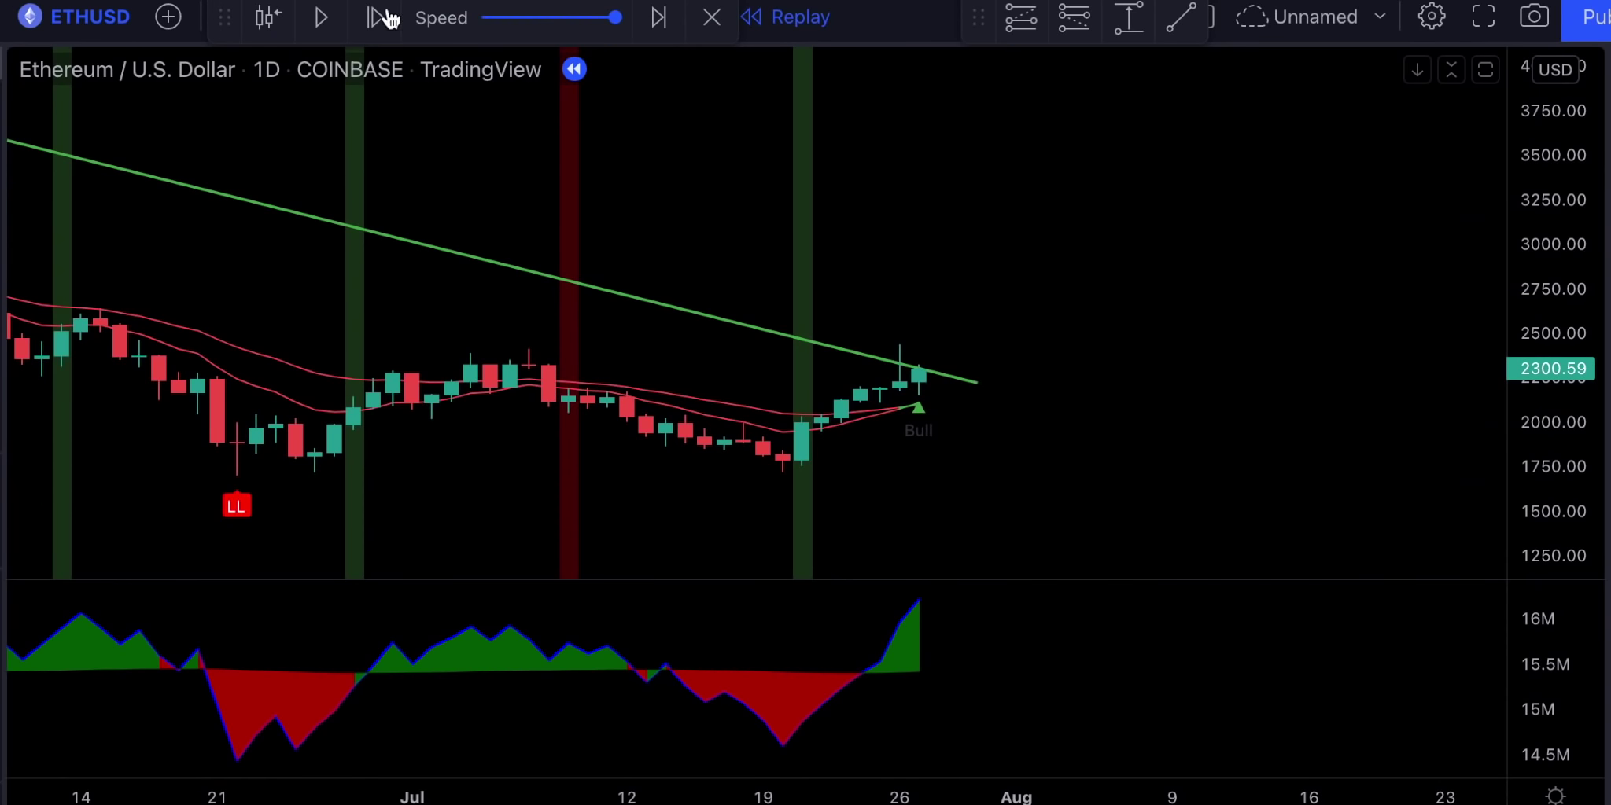
click(376, 17)
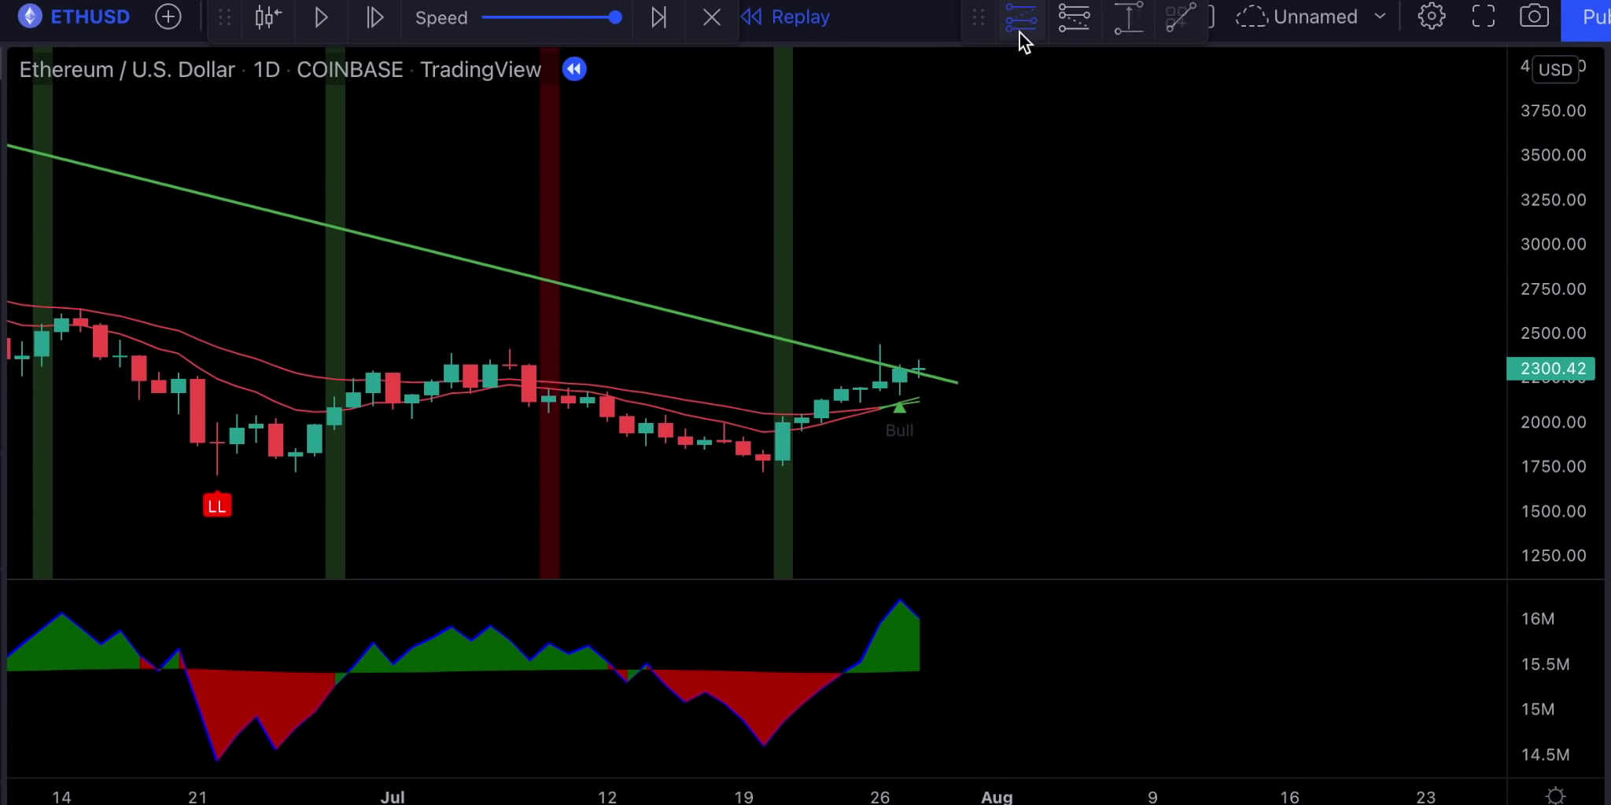
click(922, 352)
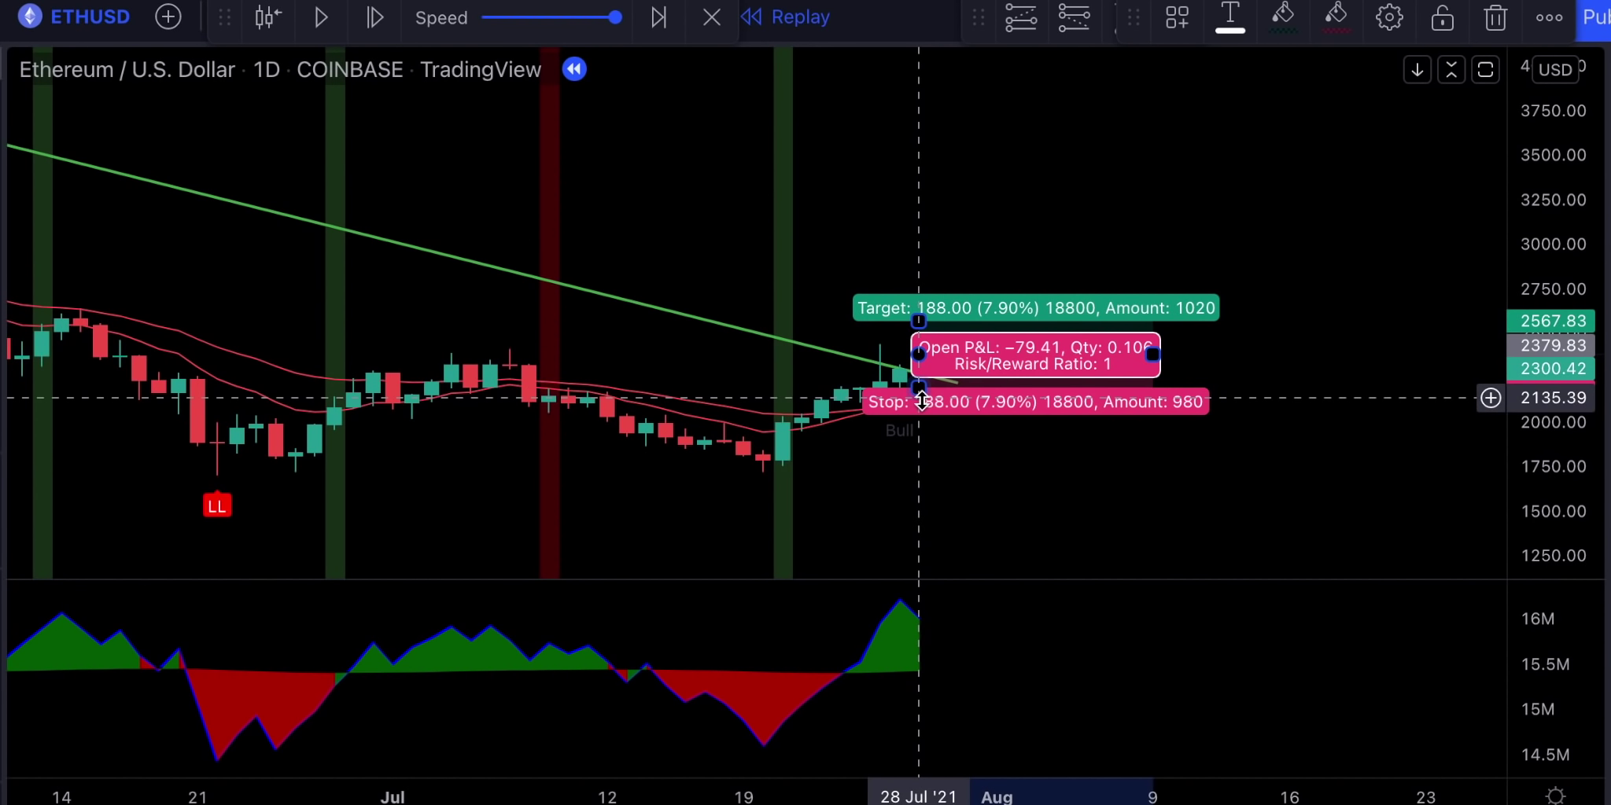
drag(920, 402, 920, 403)
drag(919, 321, 919, 284)
click(931, 177)
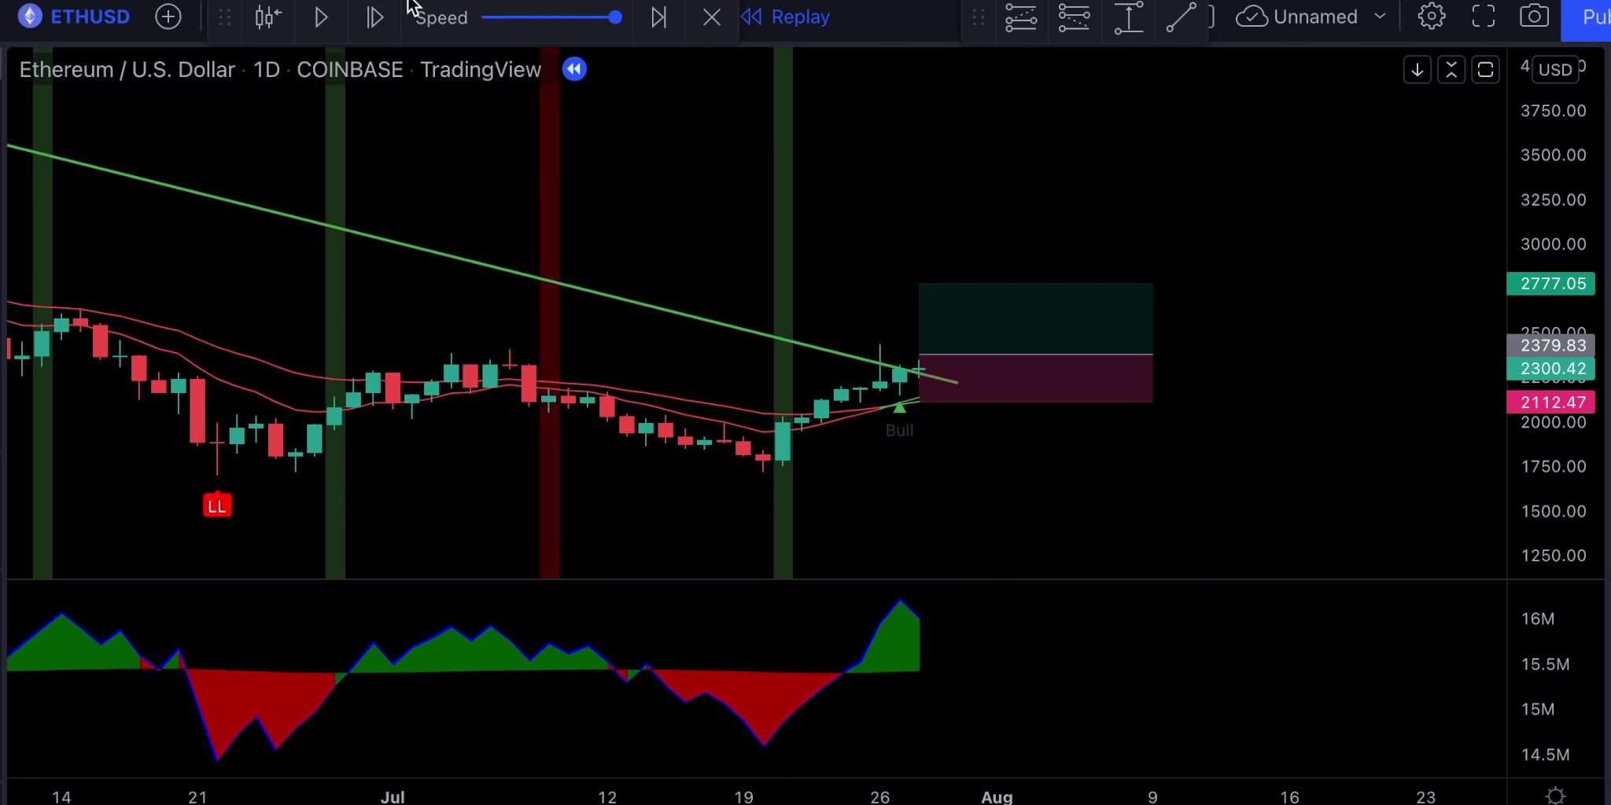
Advance the replay four more days to about 2829.35
click(376, 18)
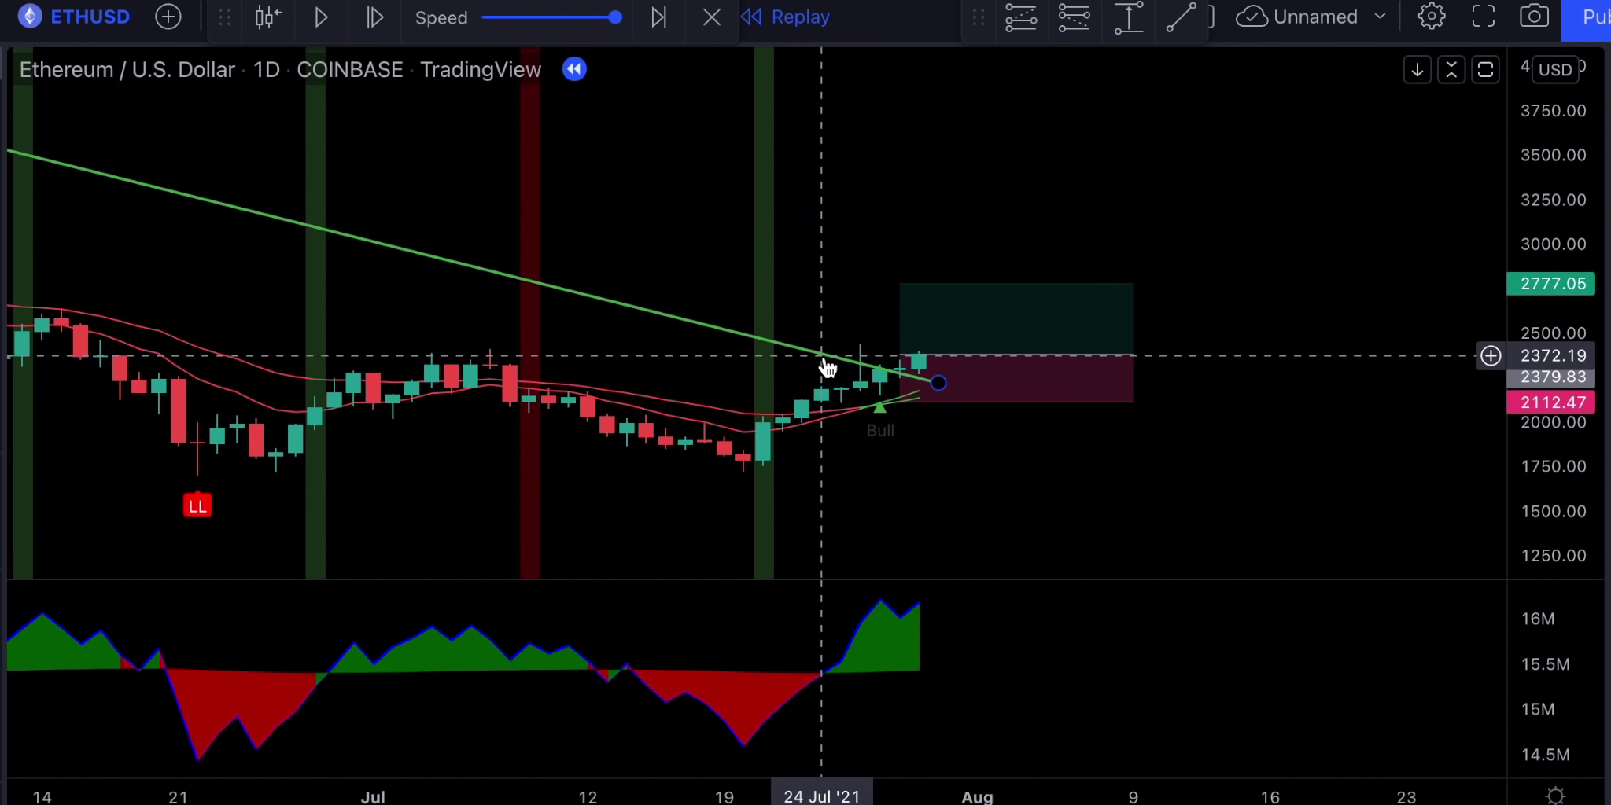
click(379, 22)
click(378, 22)
click(387, 24)
click(387, 24)
click(387, 25)
click(388, 26)
click(388, 25)
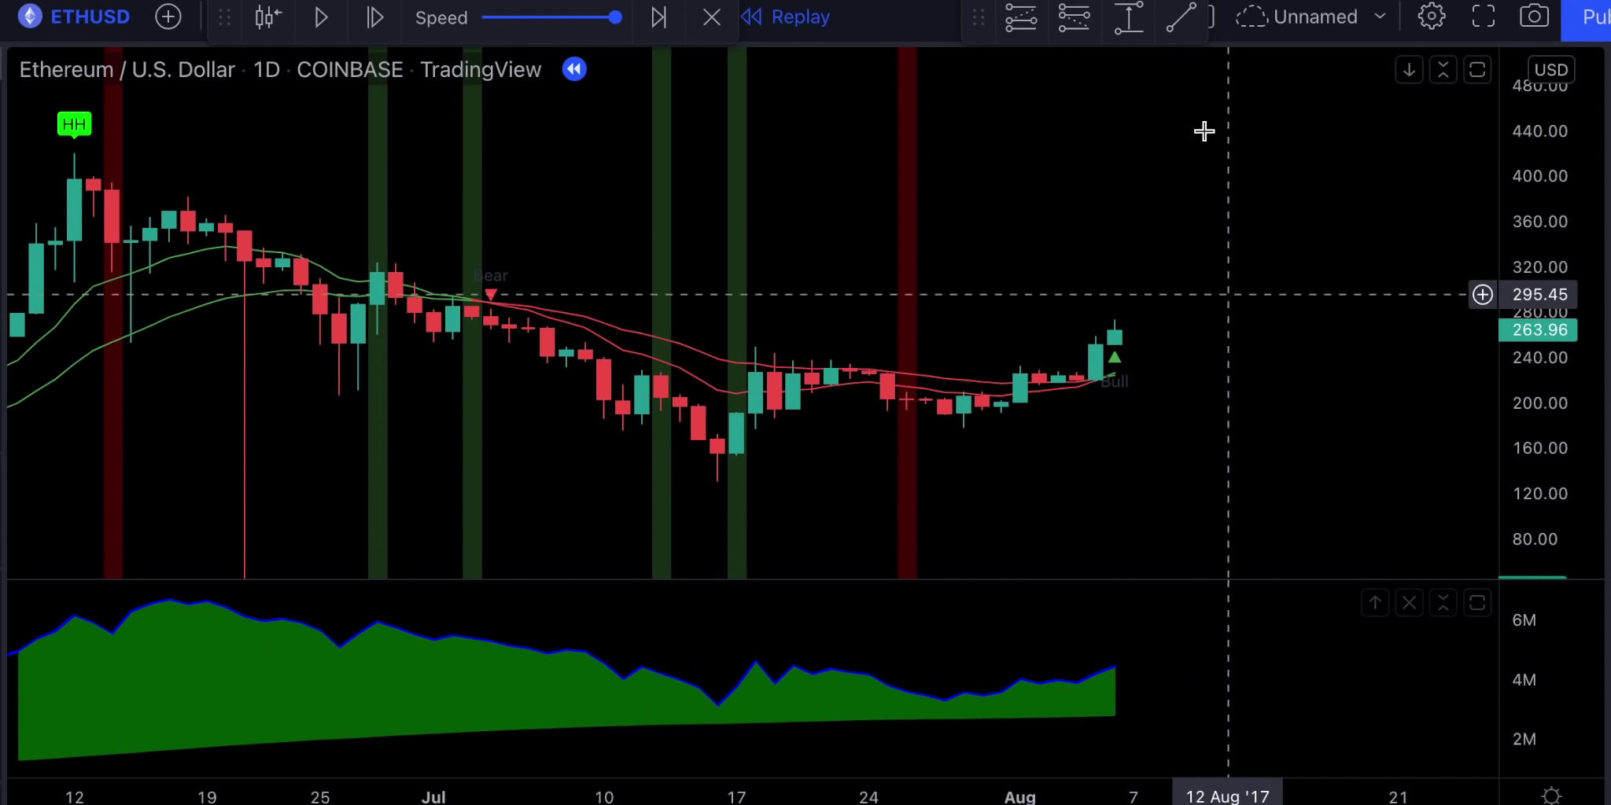
Draw a trendline from the June HH high past the latest candle, then advance one day
click(75, 154)
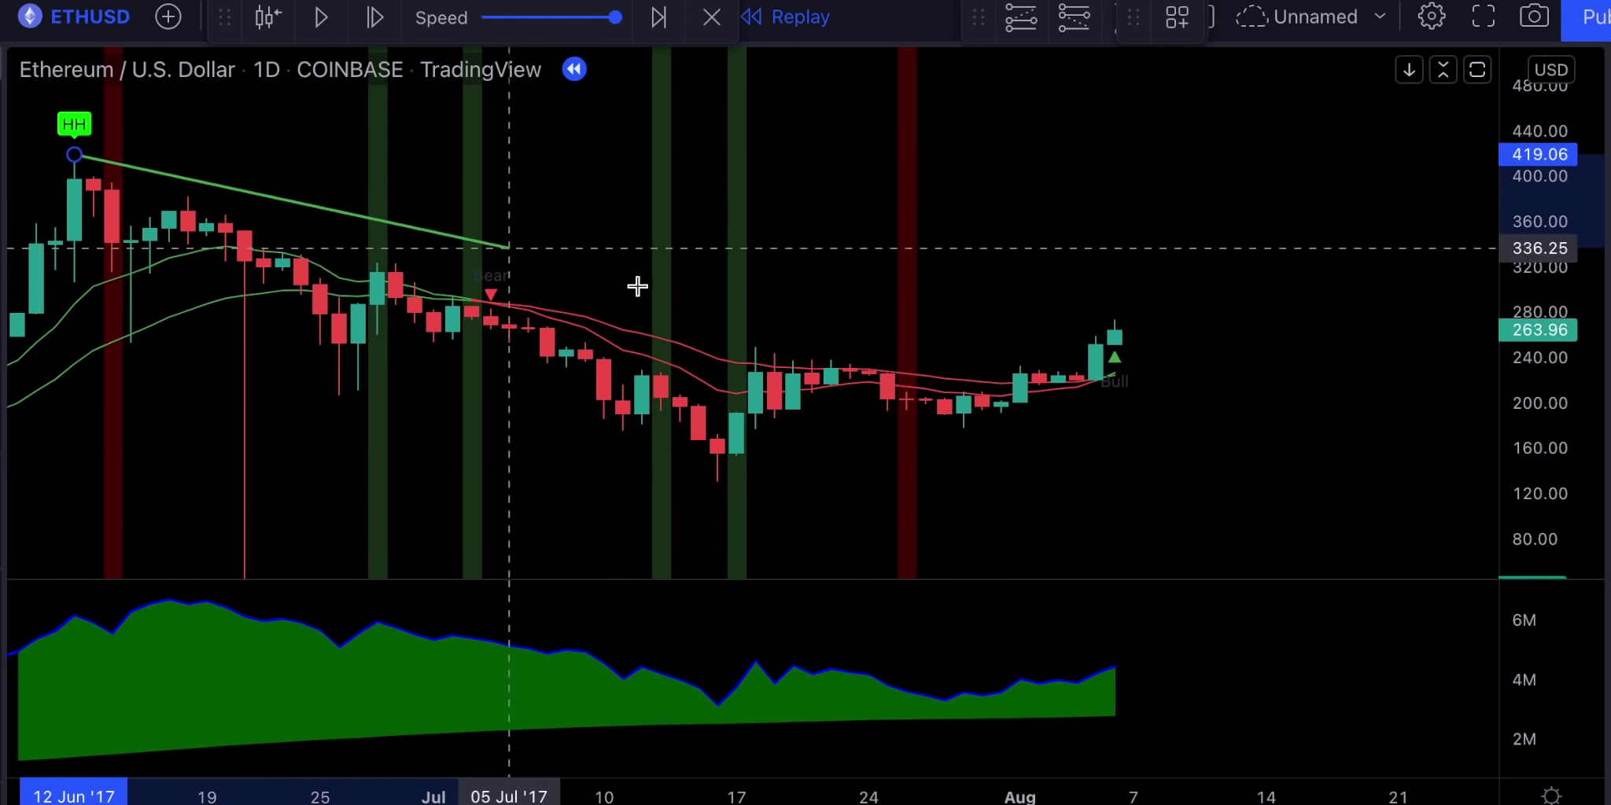
click(1210, 349)
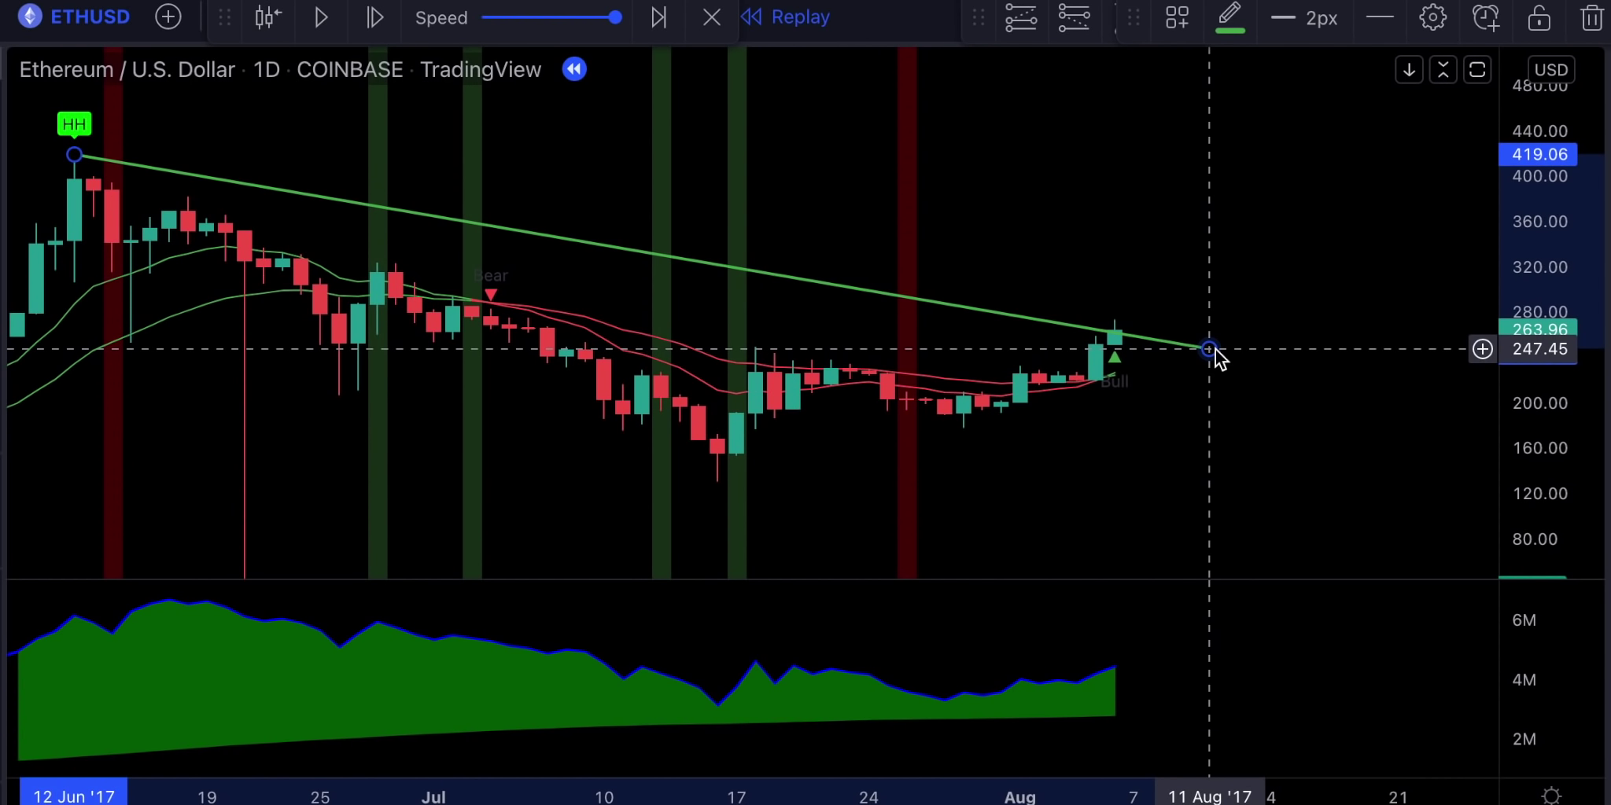
click(1309, 320)
click(383, 29)
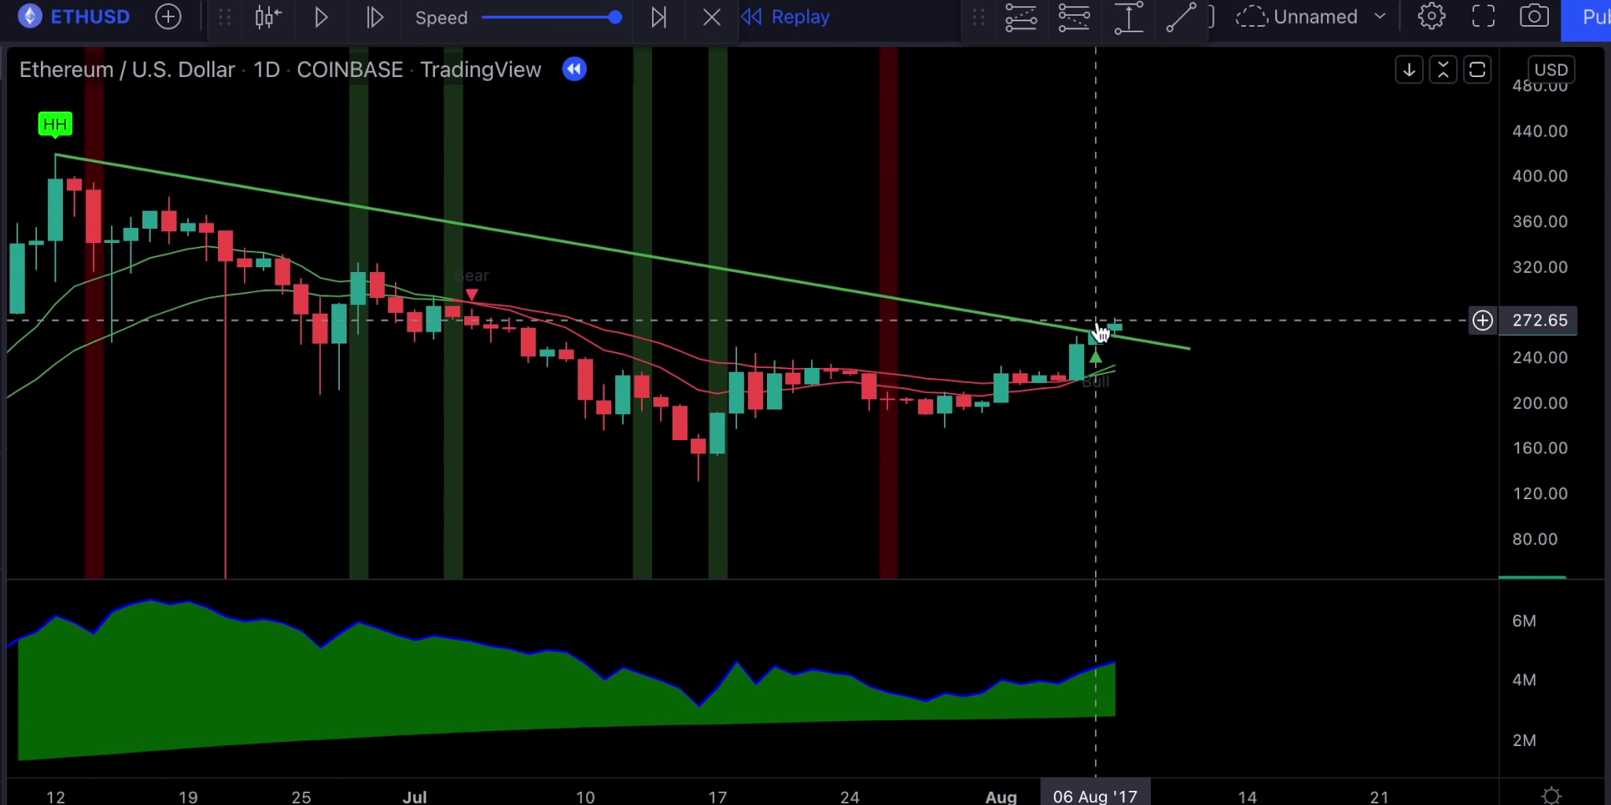
Enlarge the candles and place a long at 275.09 with stop 227.80, target 348.82
scroll(1100, 331, up, 3)
drag(1571, 432, 1134, 106)
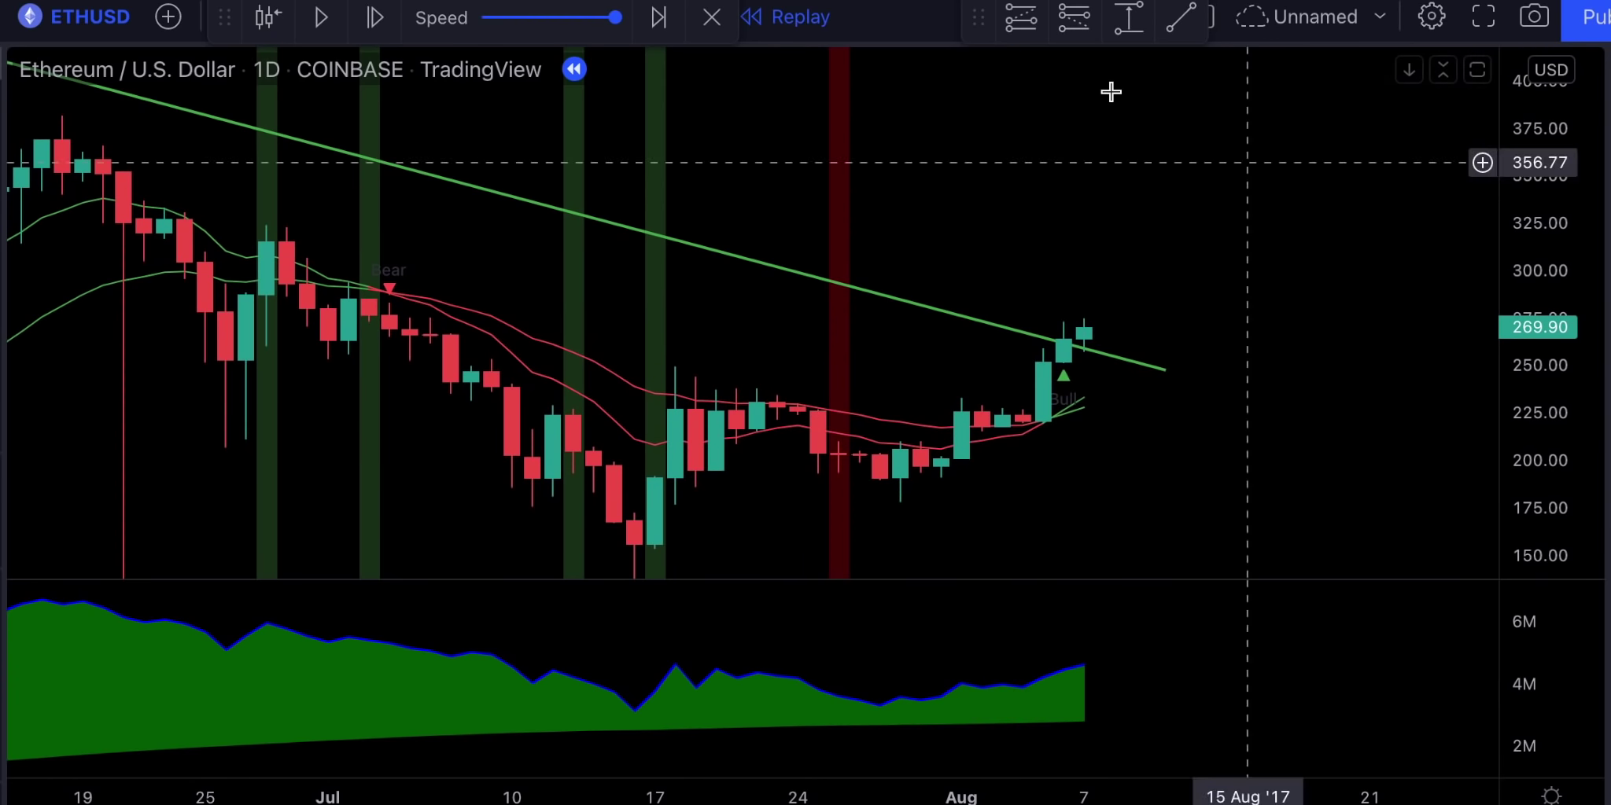
click(1085, 319)
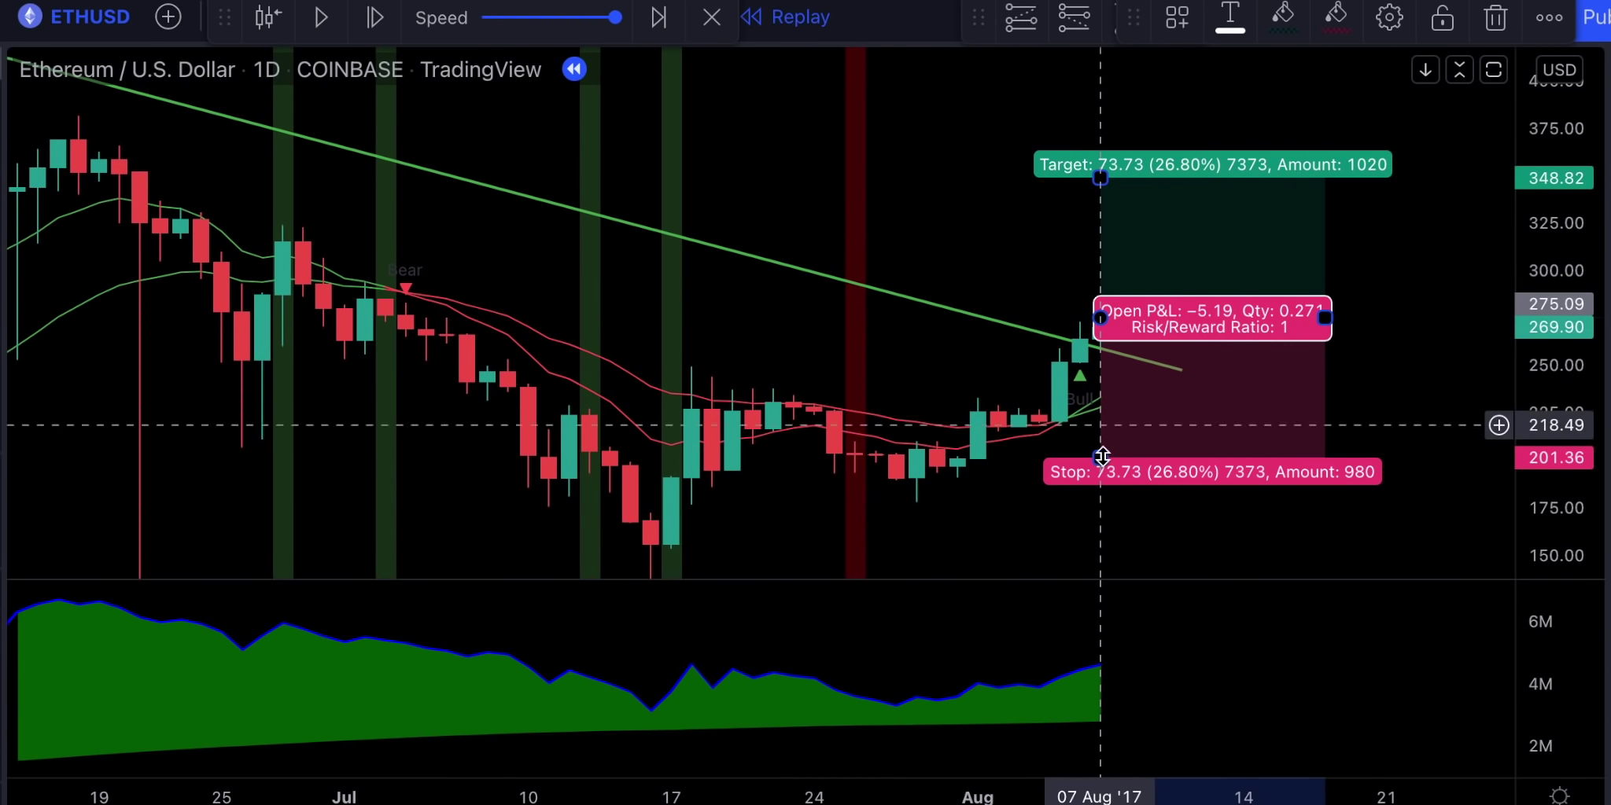
drag(1101, 446, 1101, 408)
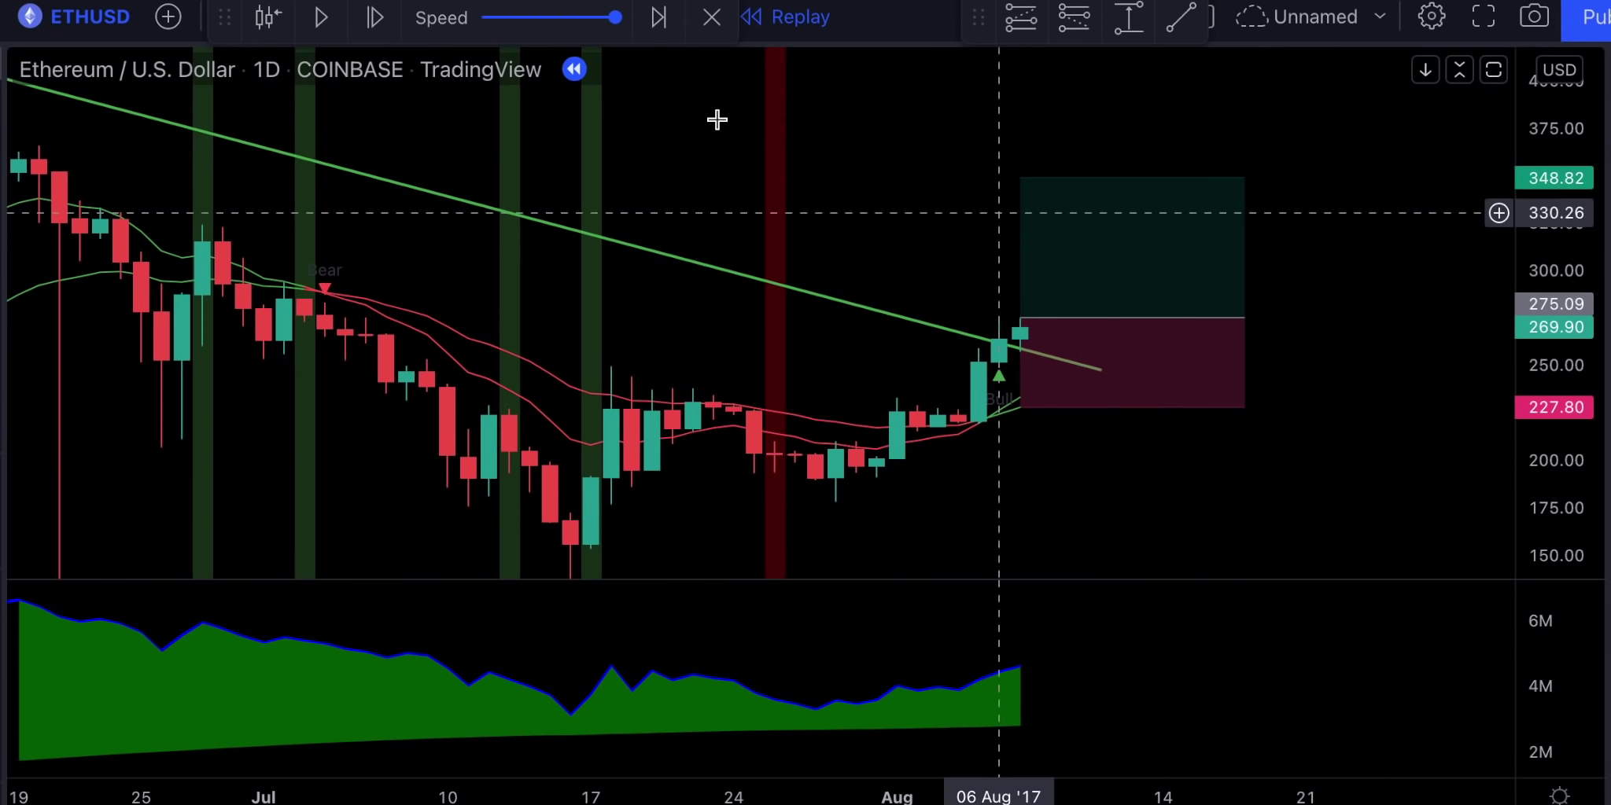
Advance the replay several days and extend the position box to 27 Aug
click(374, 16)
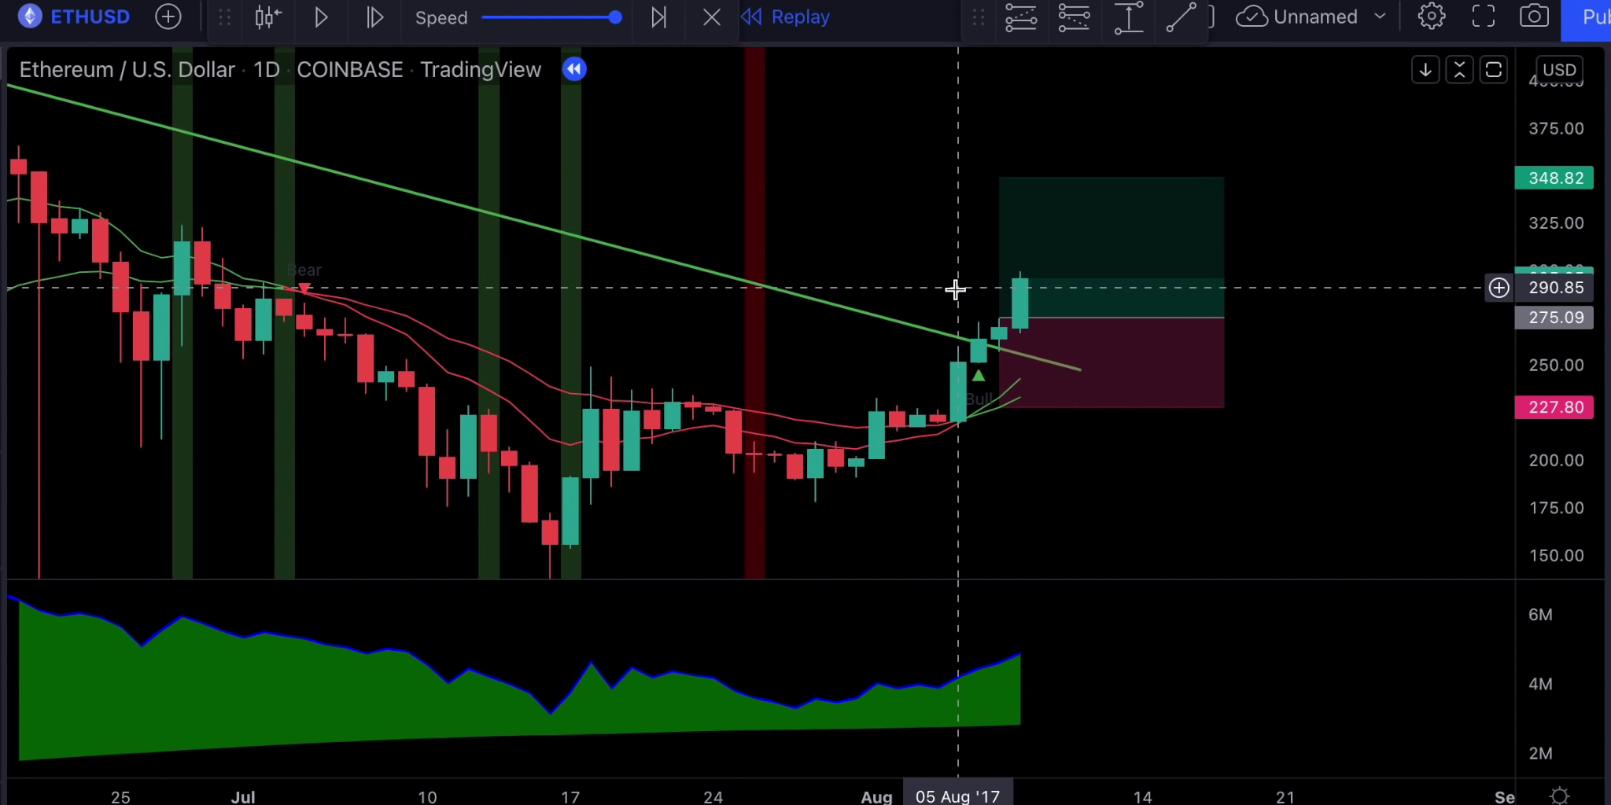
click(375, 16)
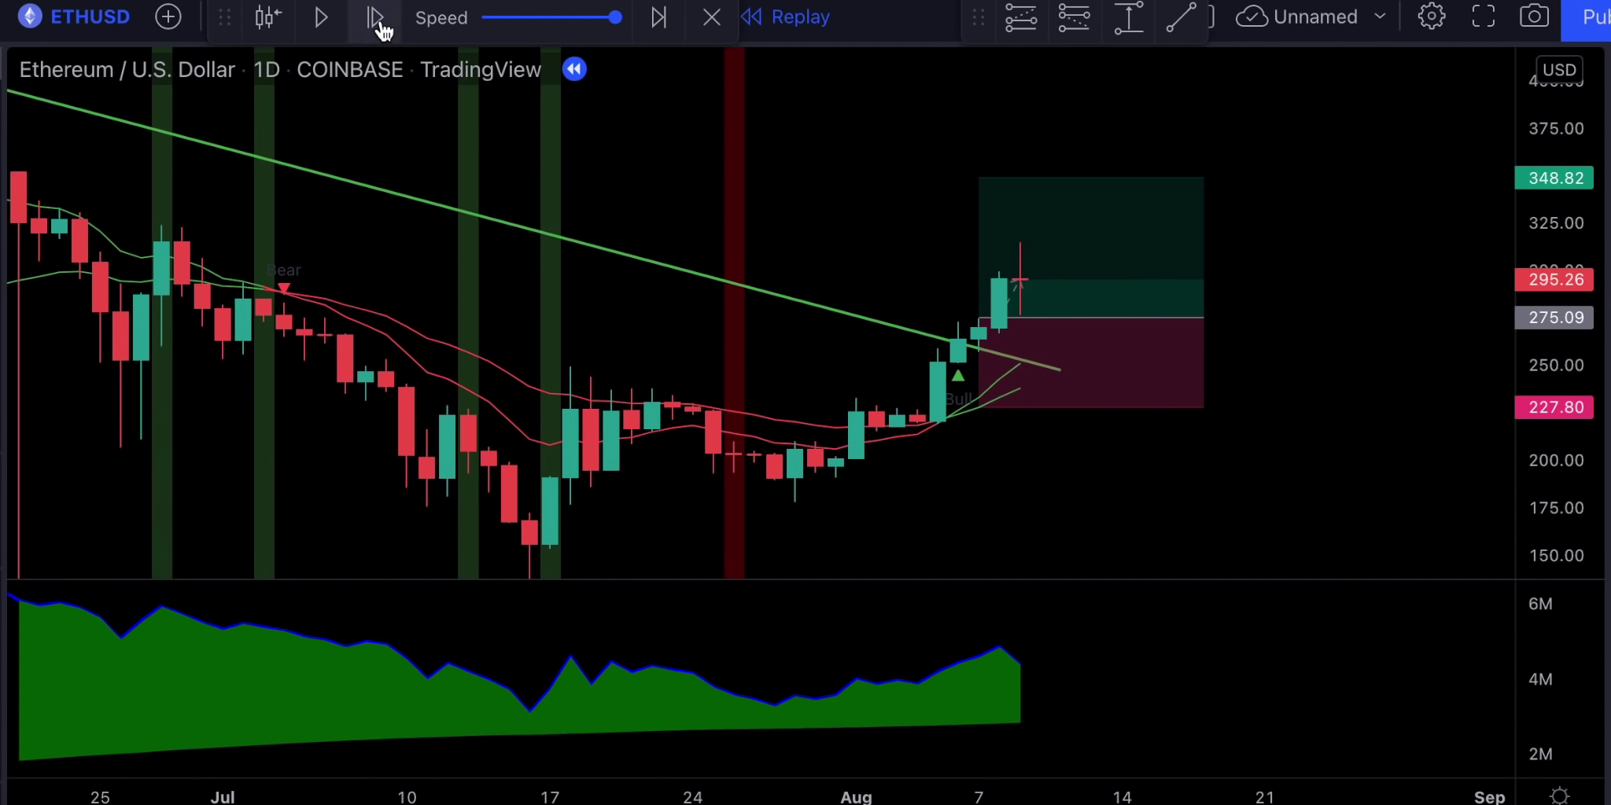
click(374, 17)
click(374, 16)
drag(971, 317, 1070, 317)
click(374, 16)
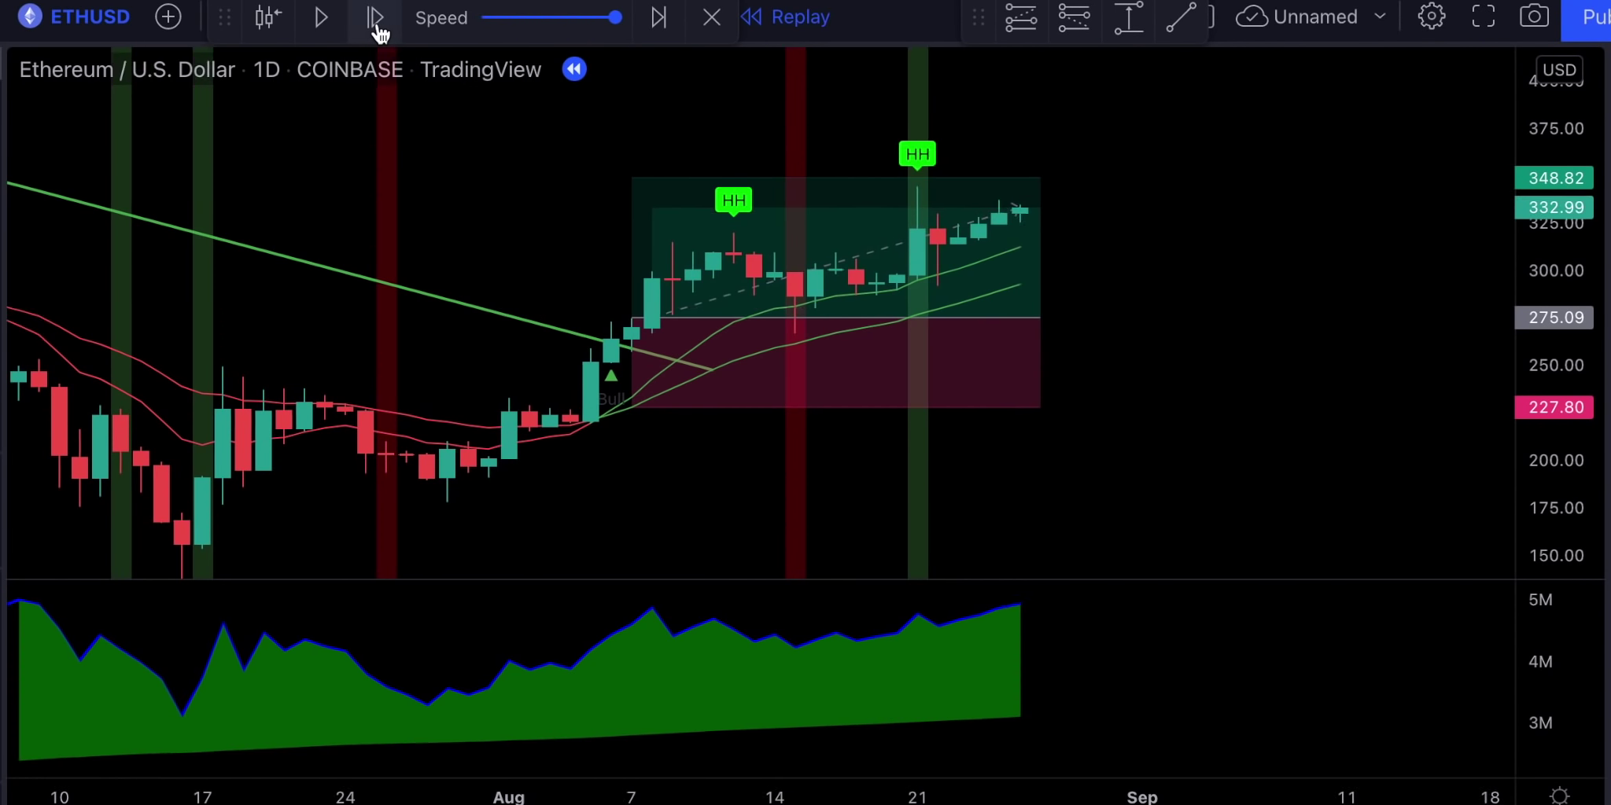
click(374, 16)
click(374, 16)
click(374, 17)
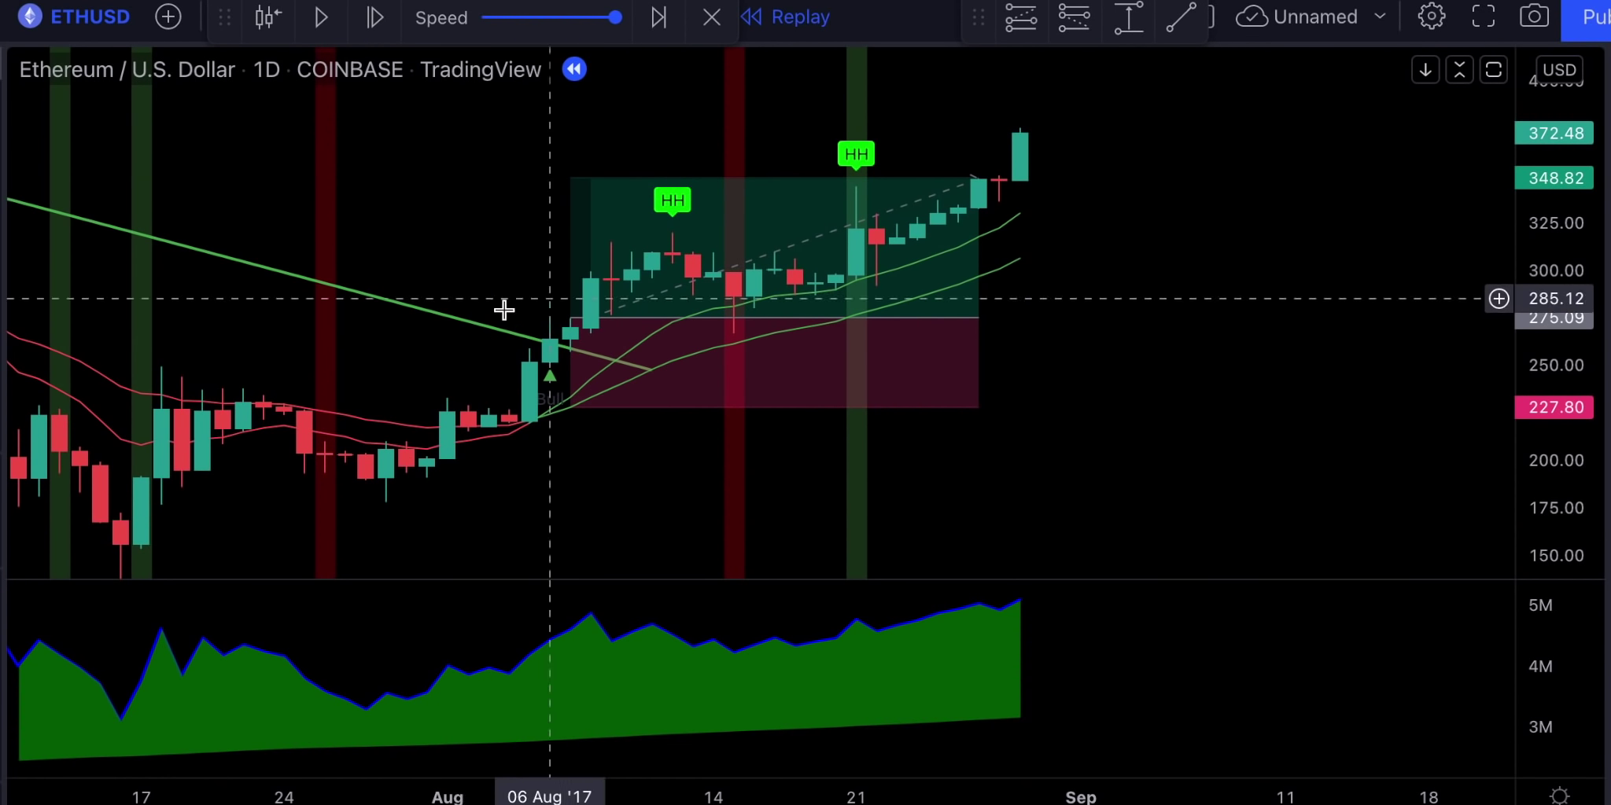
Replay five more daily bars into mid-September near 255.84 and compress the price scale
scroll(1284, 288, down, 5)
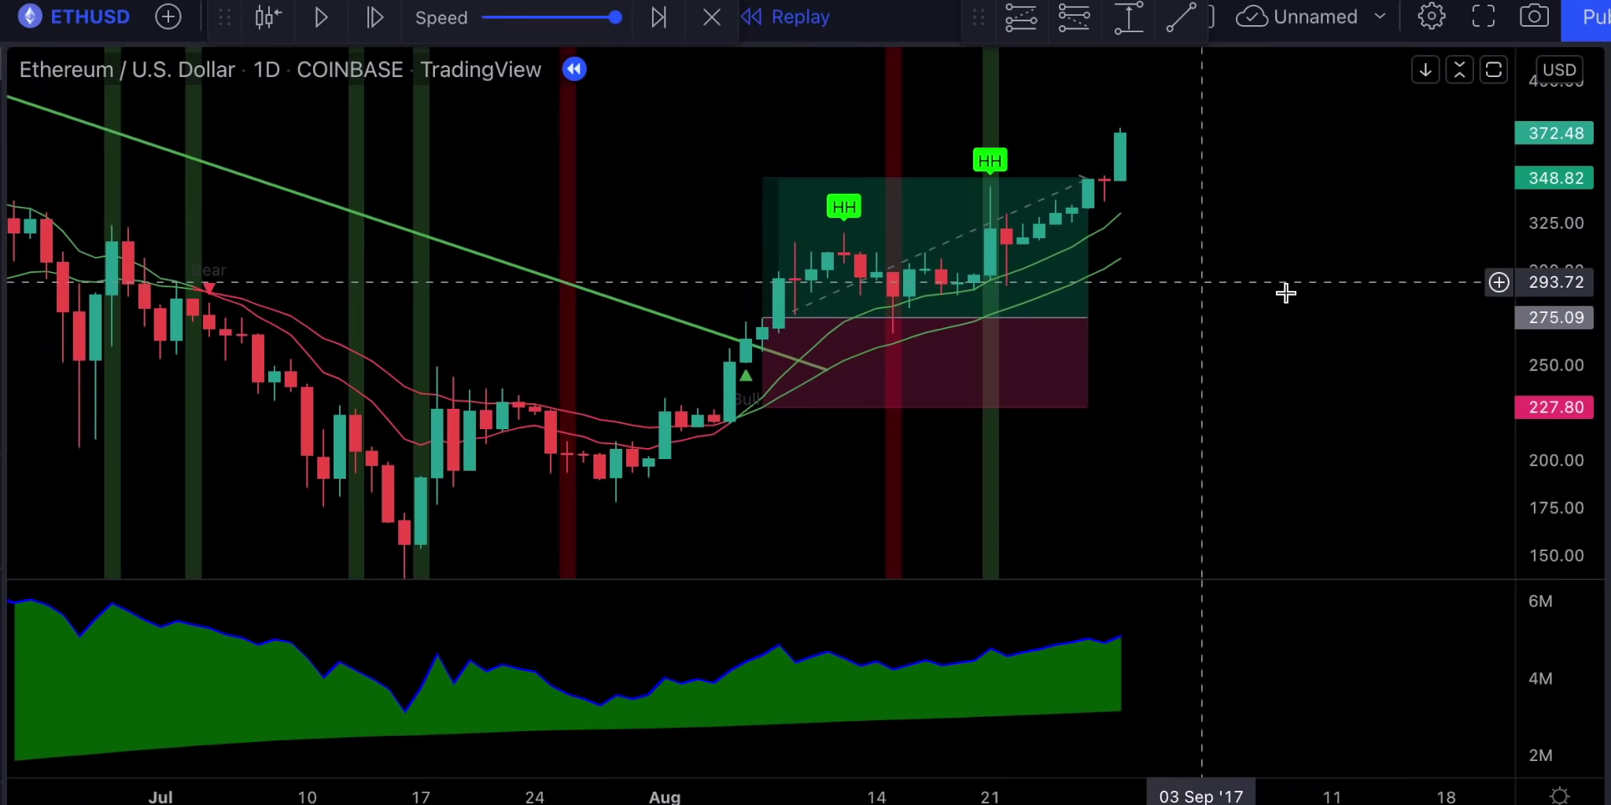
click(375, 19)
click(375, 19)
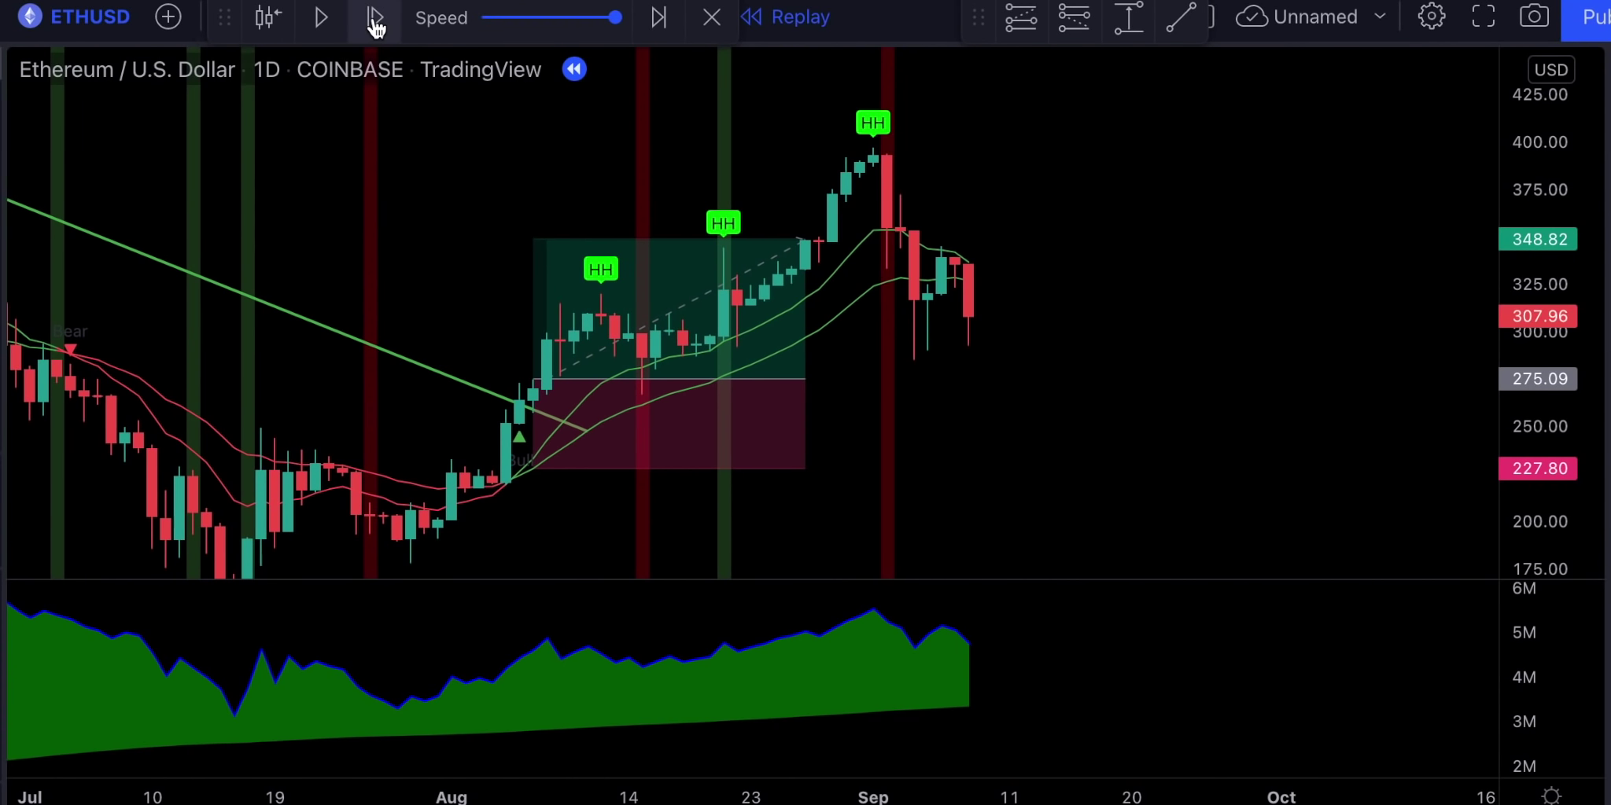
click(375, 19)
click(375, 19)
click(376, 19)
drag(1555, 237, 1553, 307)
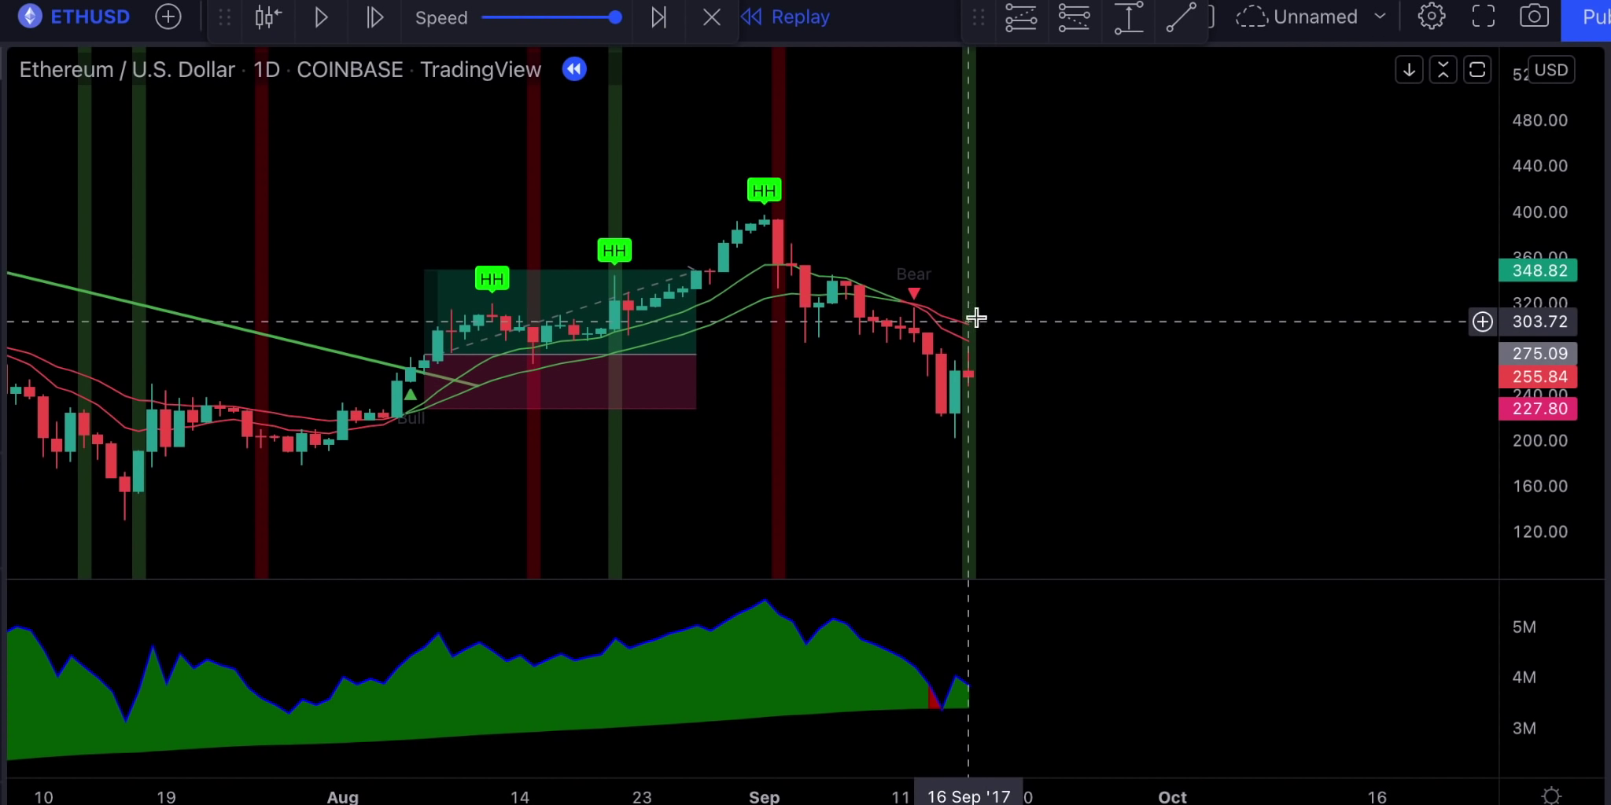
Advance the replay six daily bars into late September
click(377, 23)
click(377, 23)
click(377, 23)
click(376, 24)
click(377, 24)
click(377, 24)
click(377, 23)
click(377, 23)
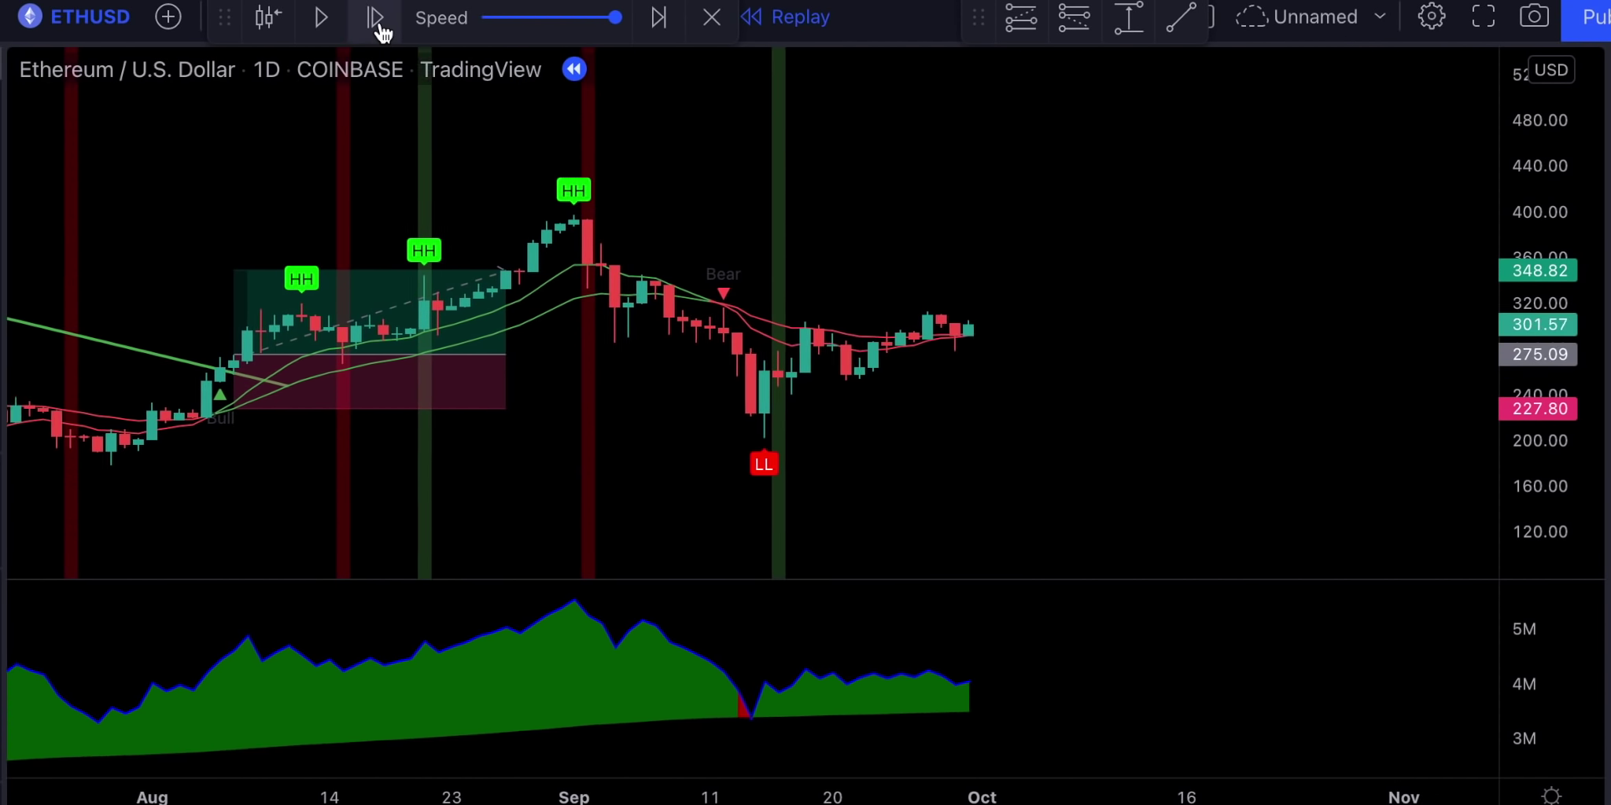
click(377, 24)
click(377, 24)
click(376, 24)
click(376, 23)
click(376, 24)
click(377, 24)
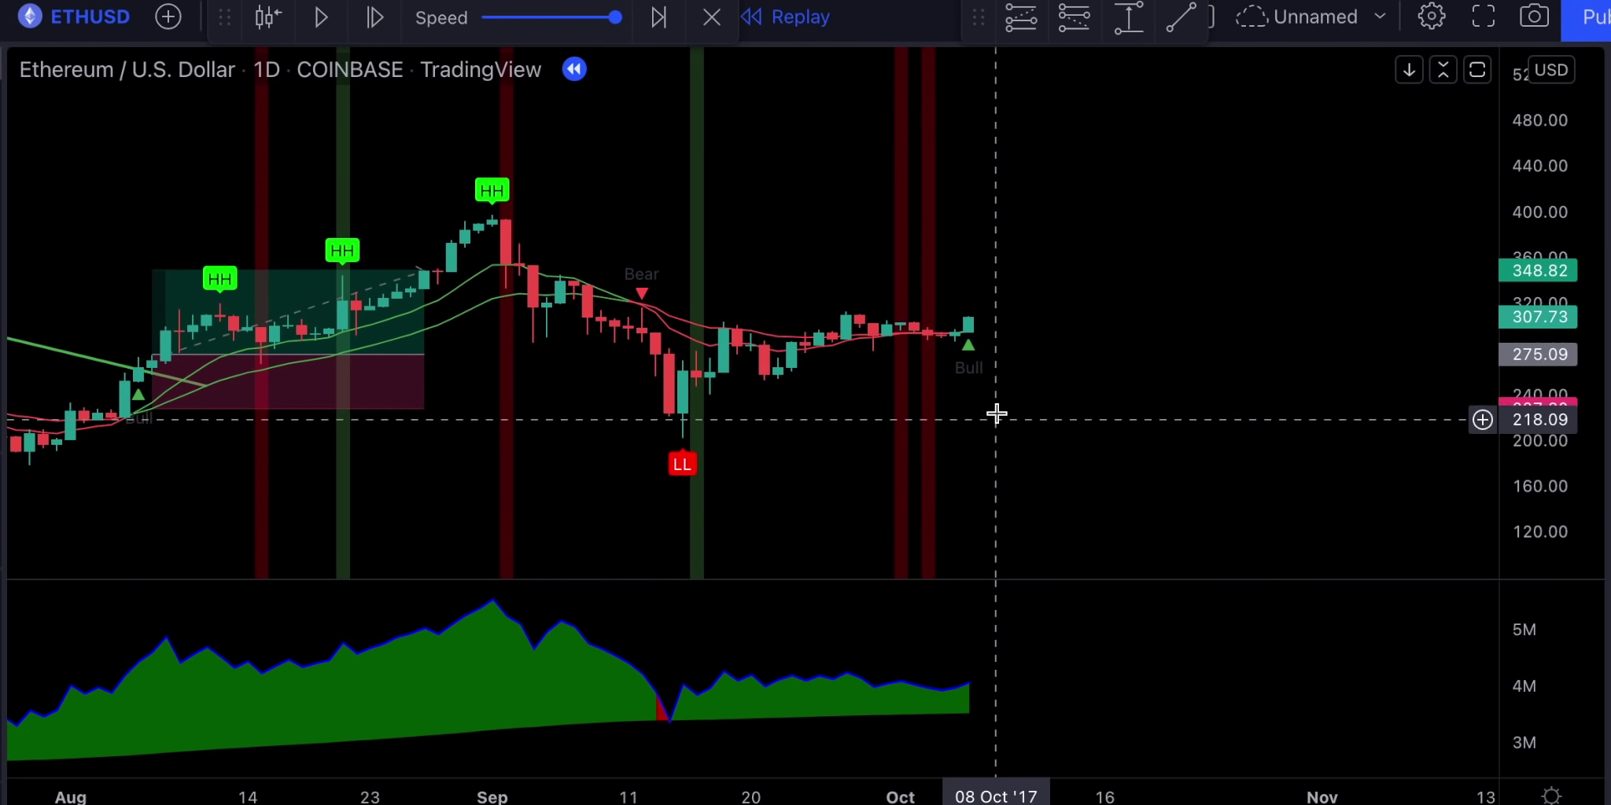
scroll(920, 384, up, 3)
Draw a falling trendline from the 1 Sep 396.49 high to near 10 October
key(alt+t)
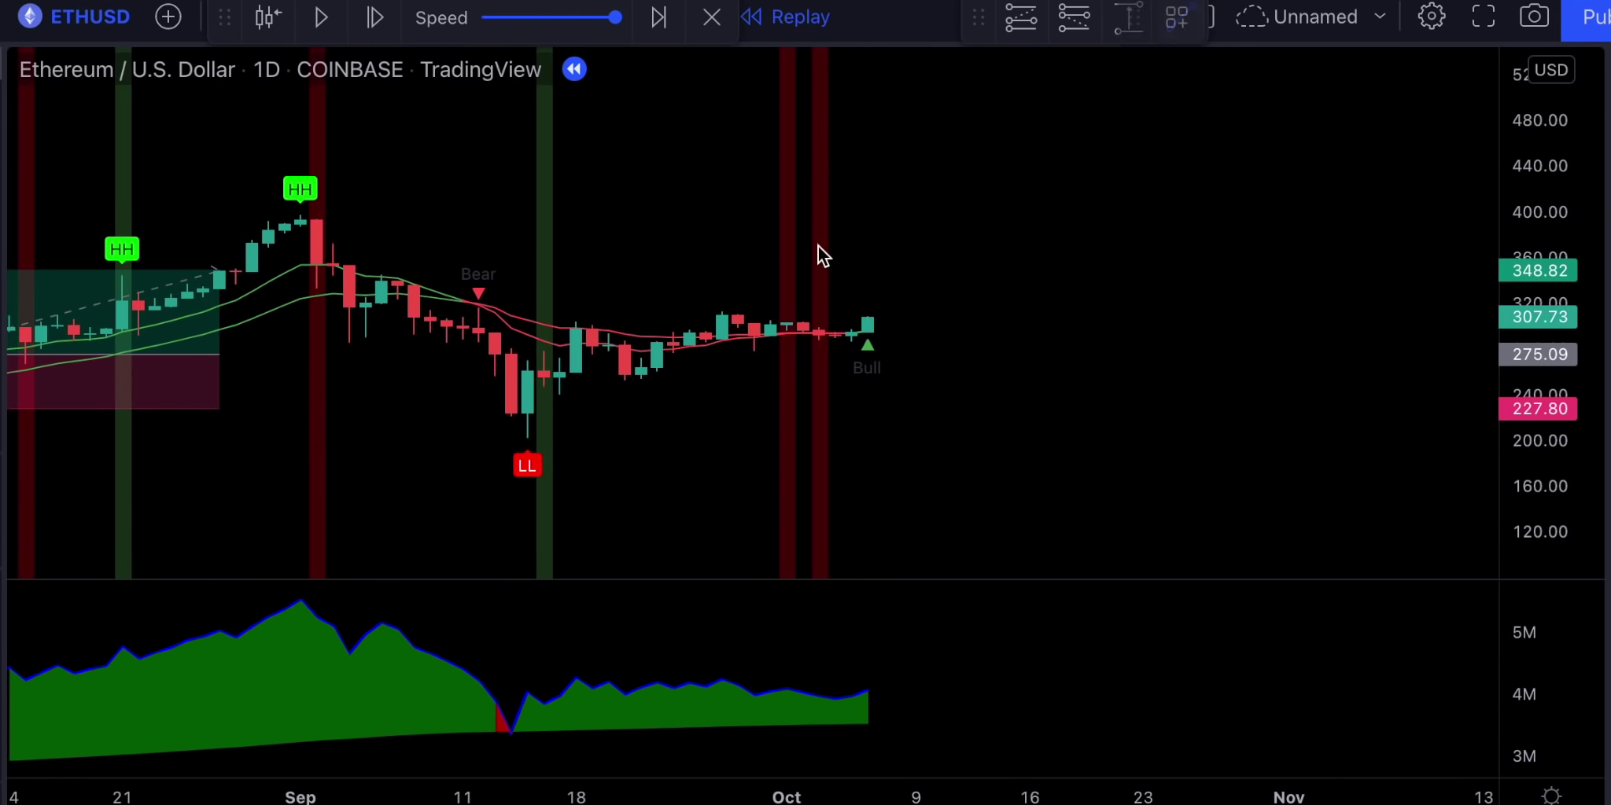
click(317, 216)
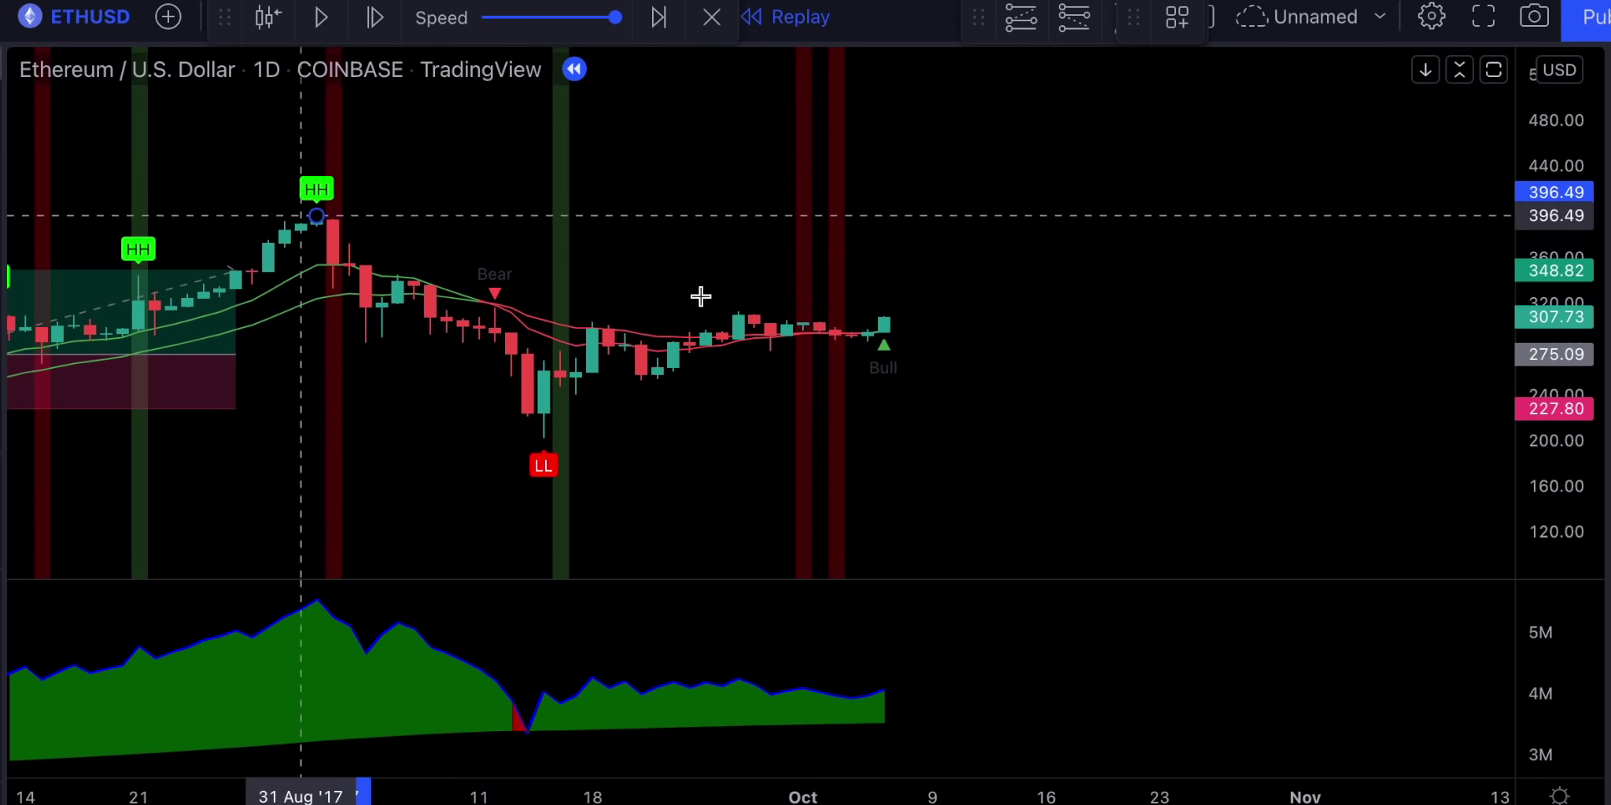
click(949, 325)
click(377, 23)
scroll(611, 254, right, 10)
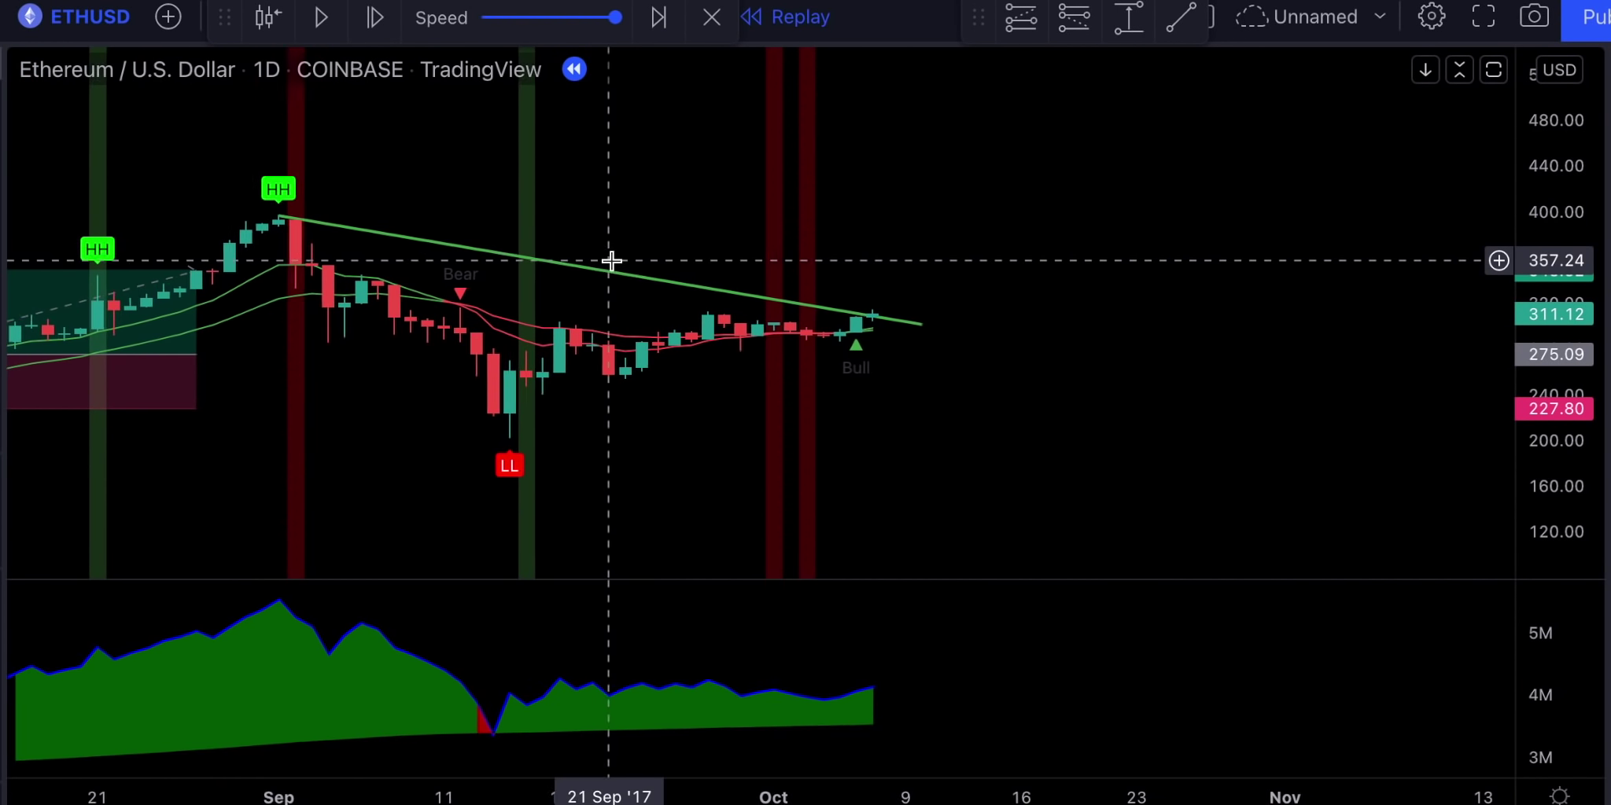
drag(1560, 412, 1560, 456)
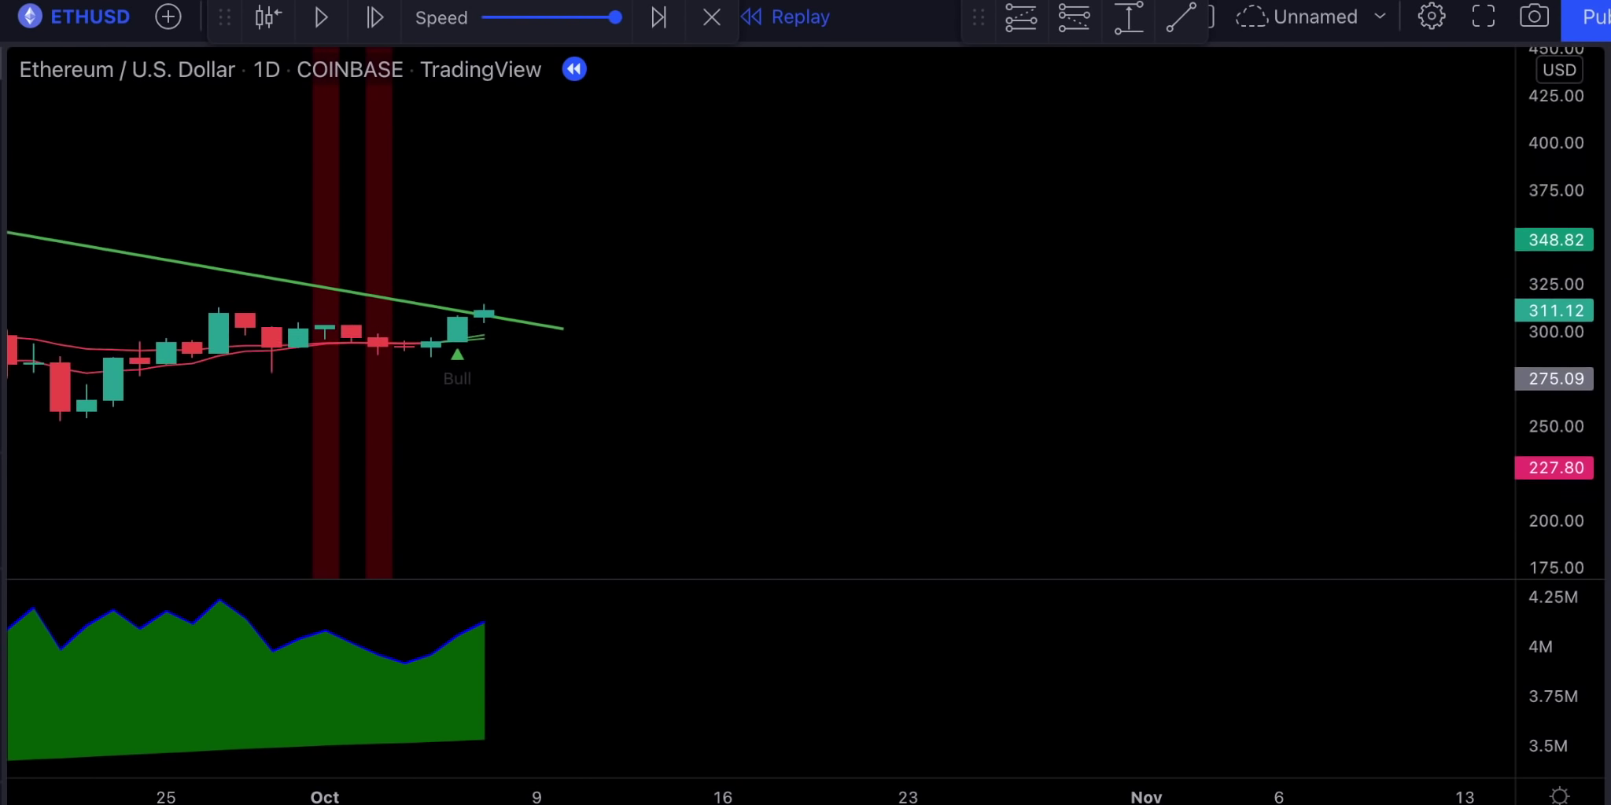
scroll(748, 371, left, 5)
Place a long at 314.91 on the 07 Oct bar, raise its target to 356.54
click(809, 352)
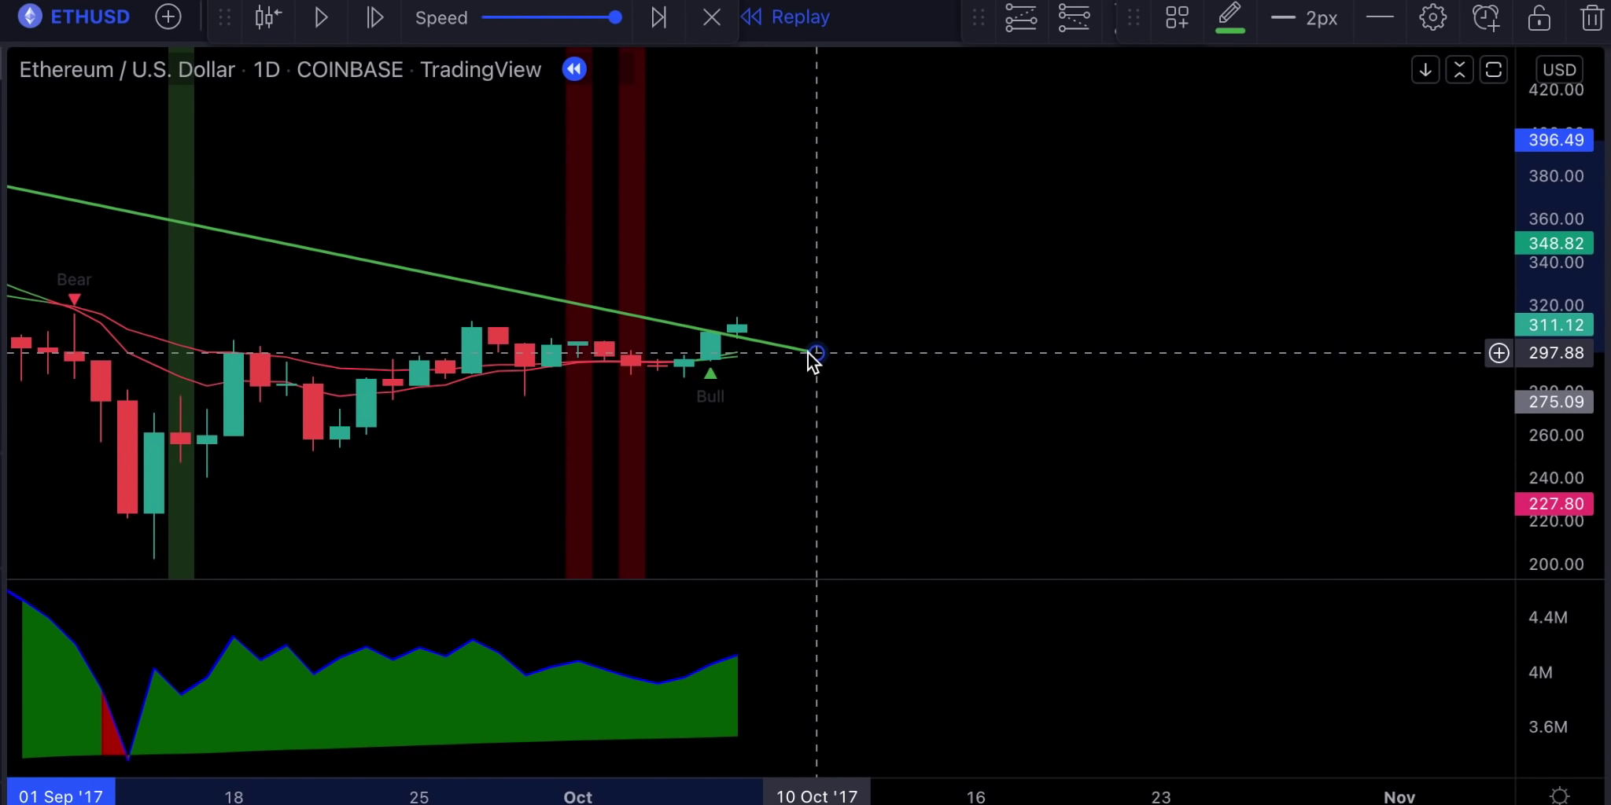
click(1020, 19)
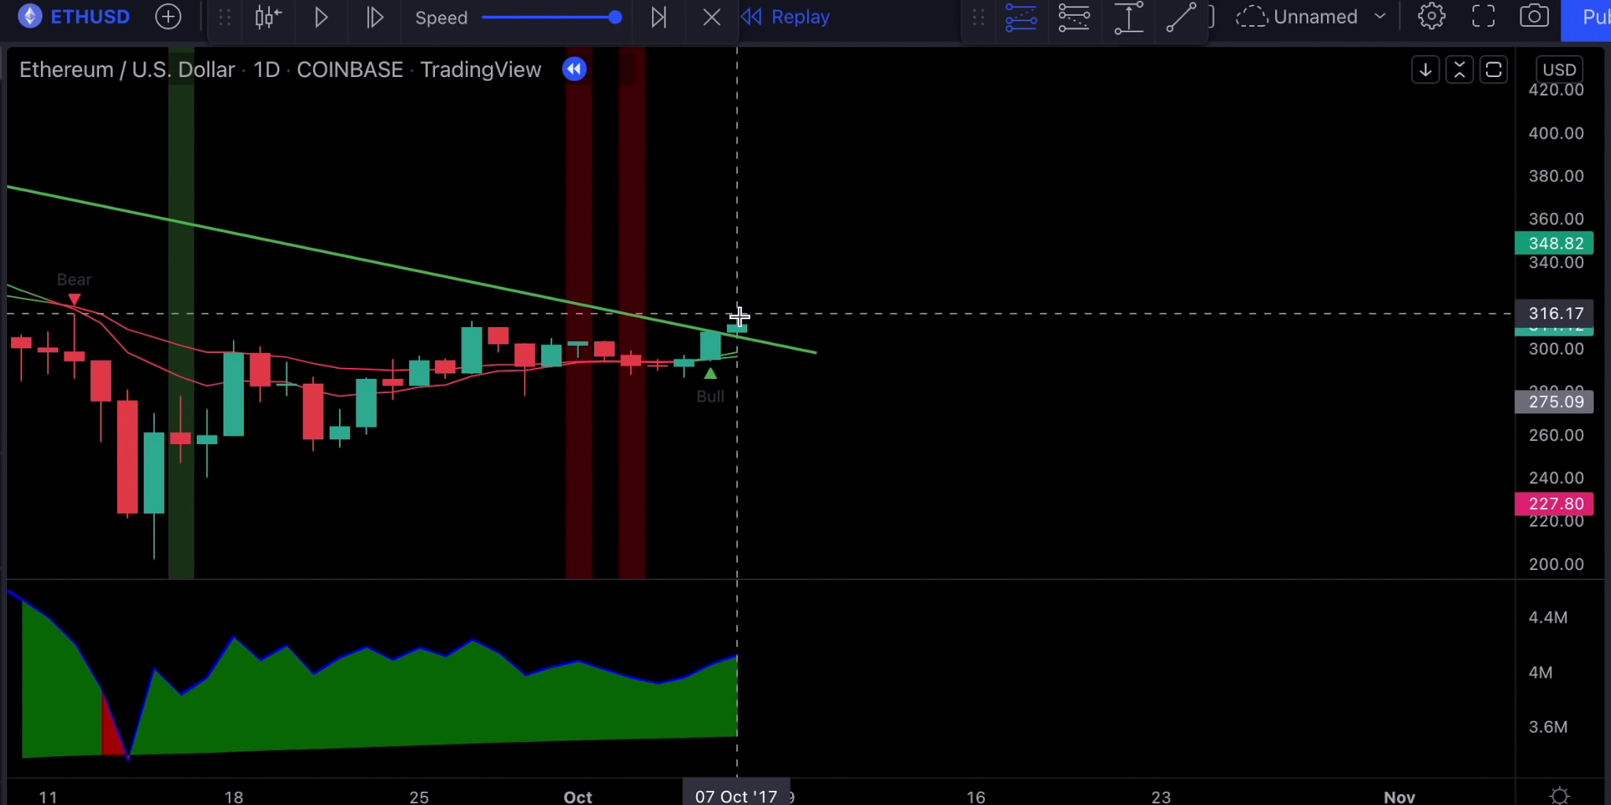
click(737, 316)
click(729, 403)
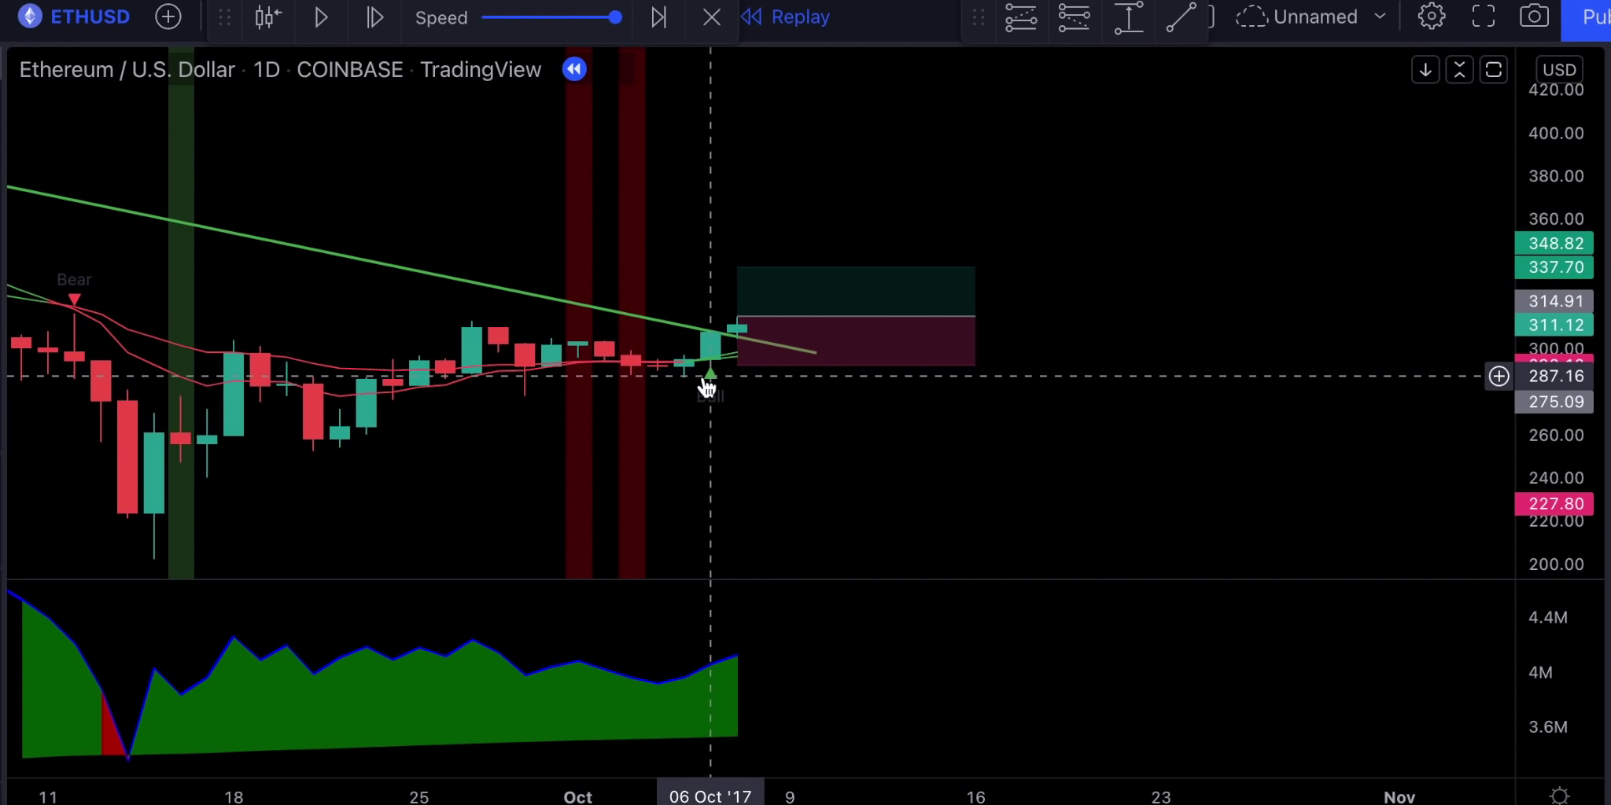
drag(776, 269, 778, 227)
click(384, 21)
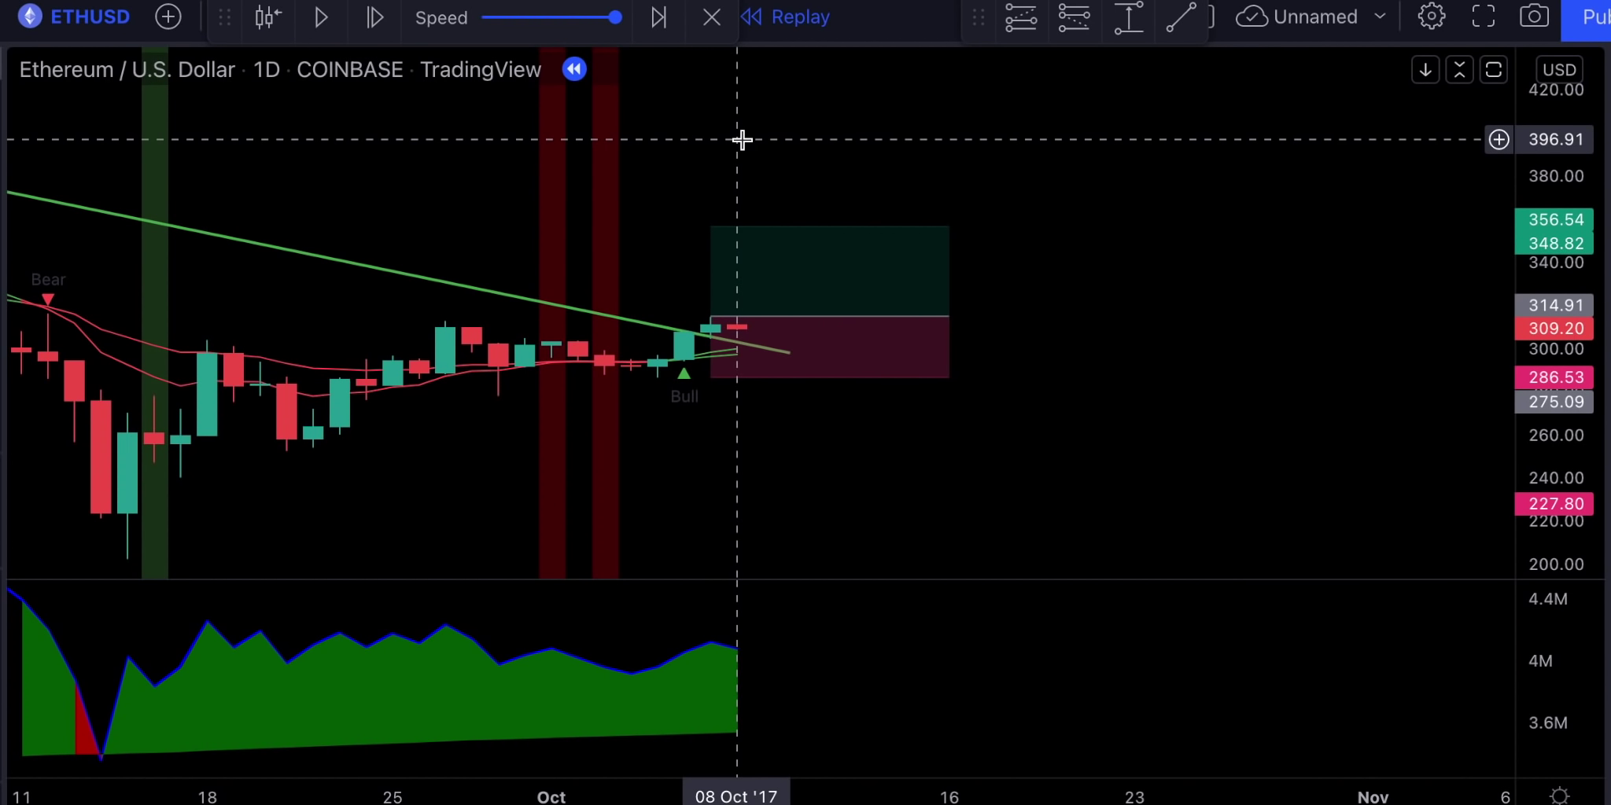
click(383, 21)
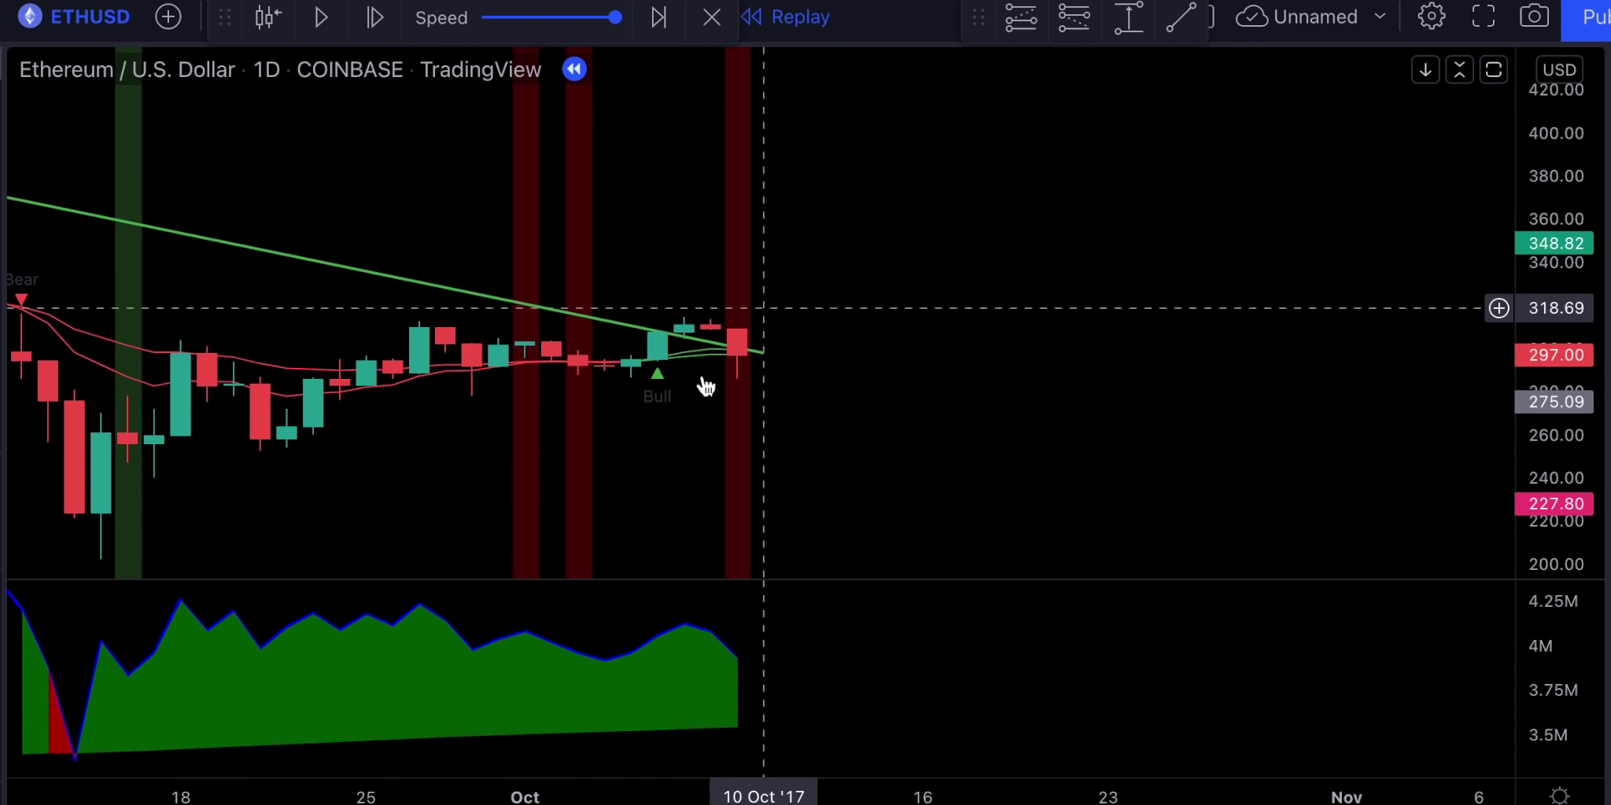
Advance the replay through October to 6 November 2017
double_click(373, 29)
double_click(373, 21)
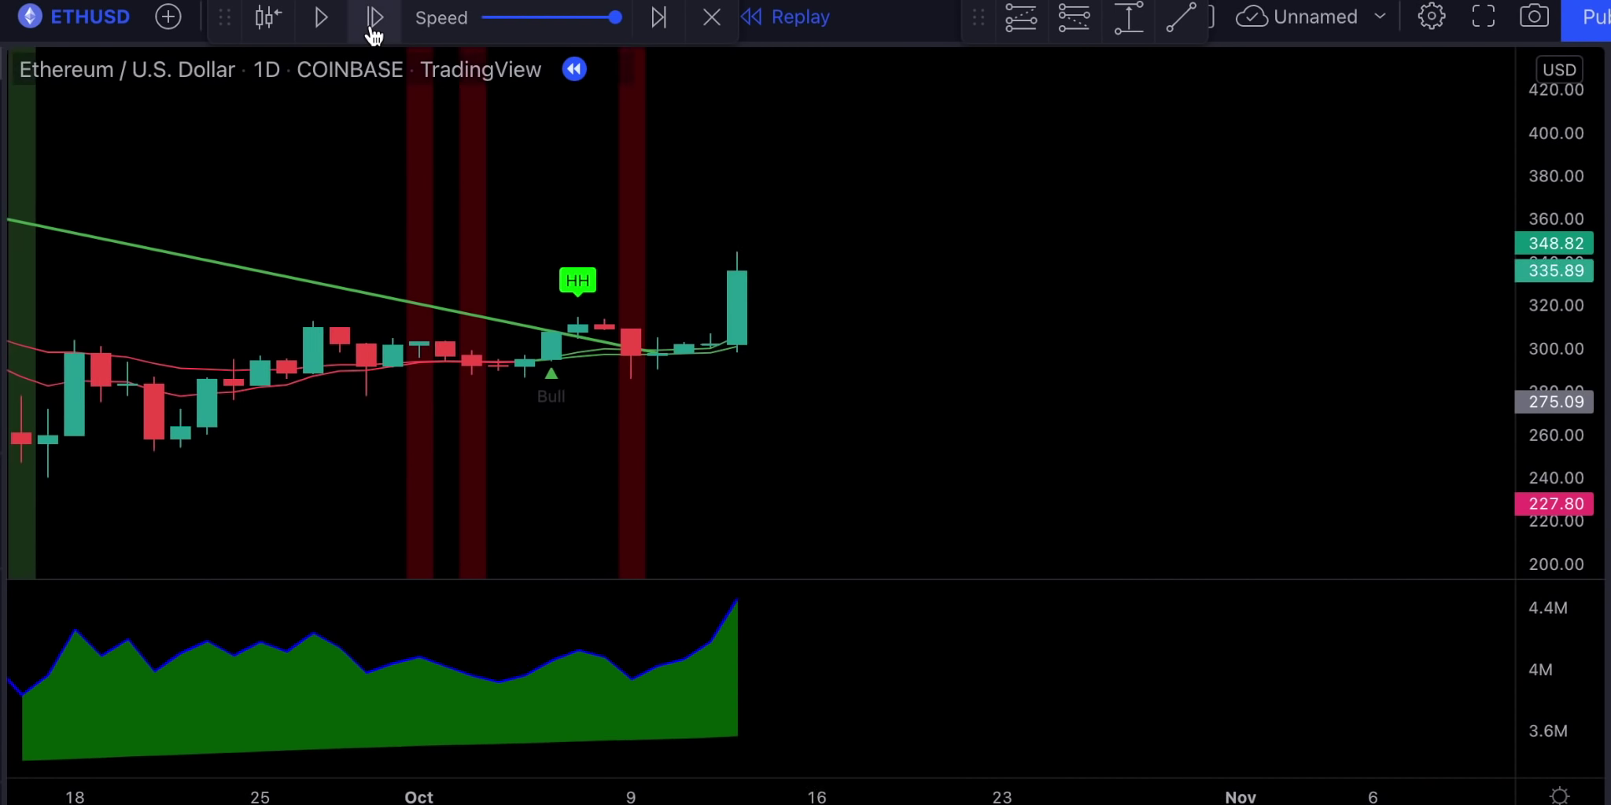
double_click(373, 21)
double_click(374, 21)
double_click(374, 22)
double_click(374, 21)
double_click(374, 22)
click(374, 21)
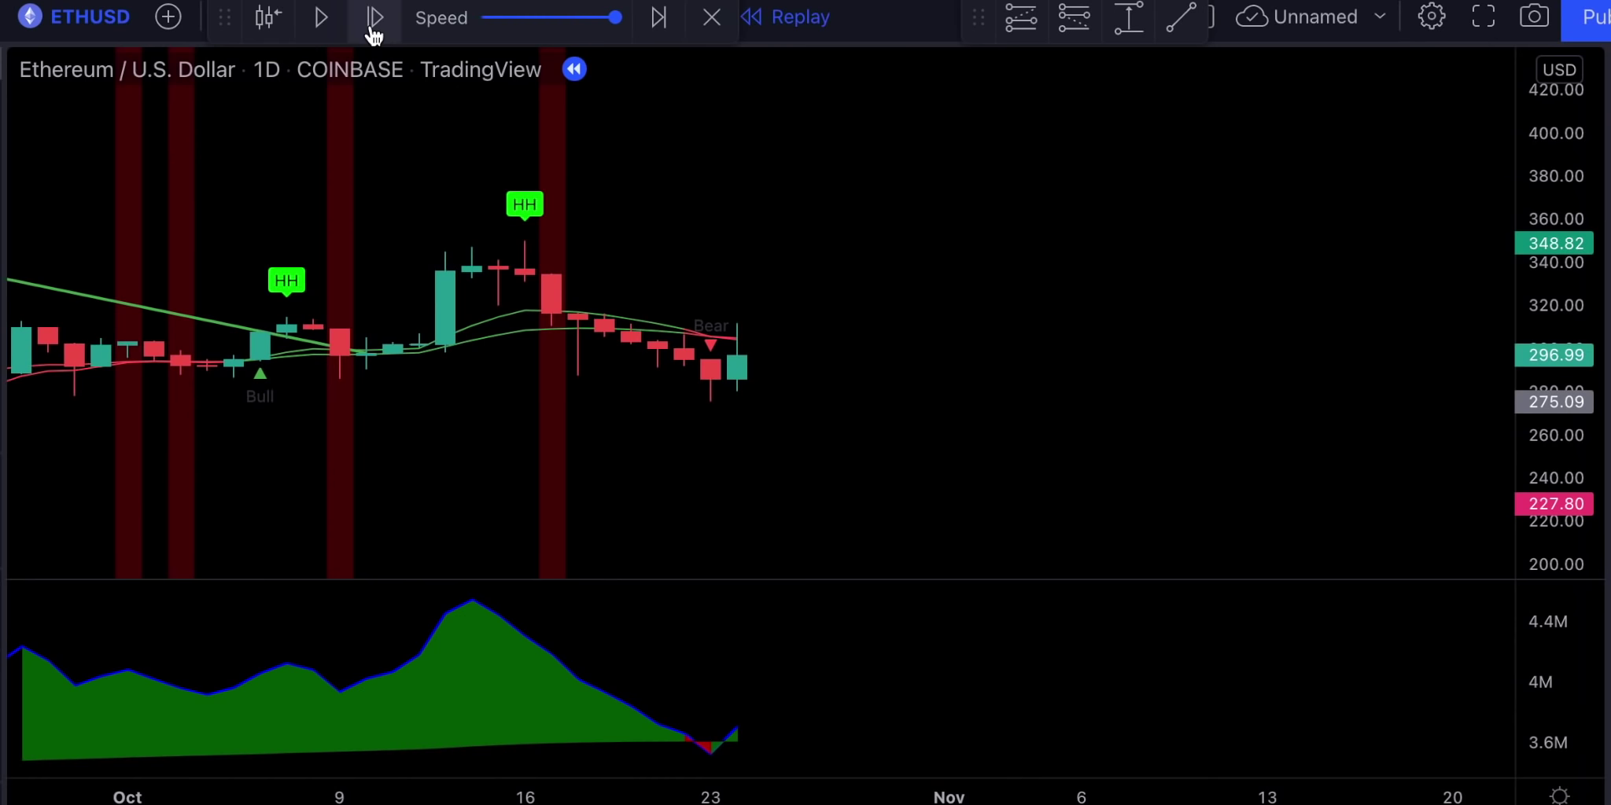
double_click(373, 21)
double_click(374, 21)
double_click(373, 21)
click(374, 21)
double_click(373, 21)
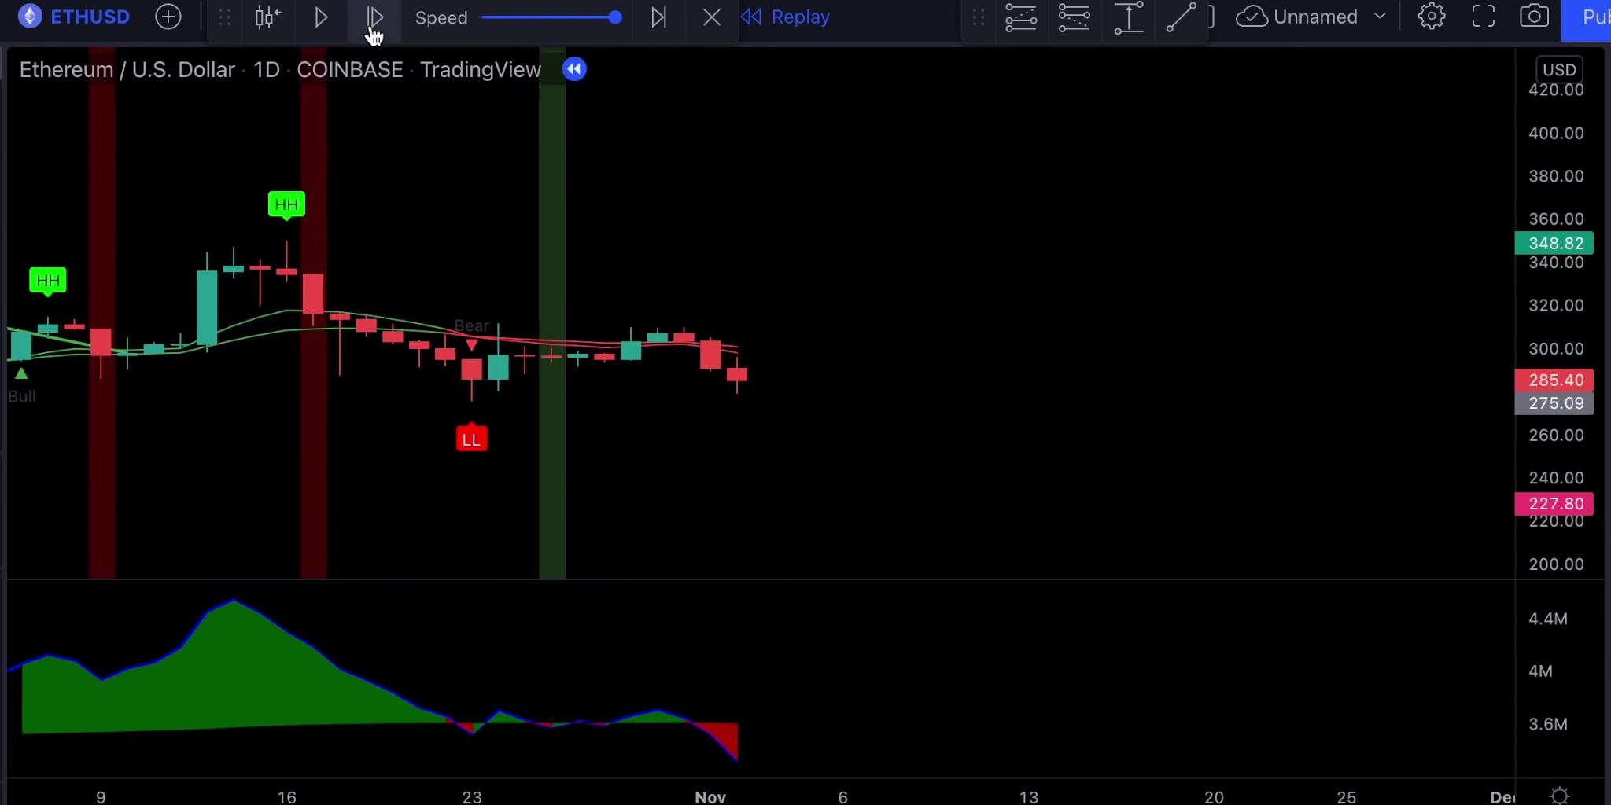
double_click(374, 23)
double_click(374, 24)
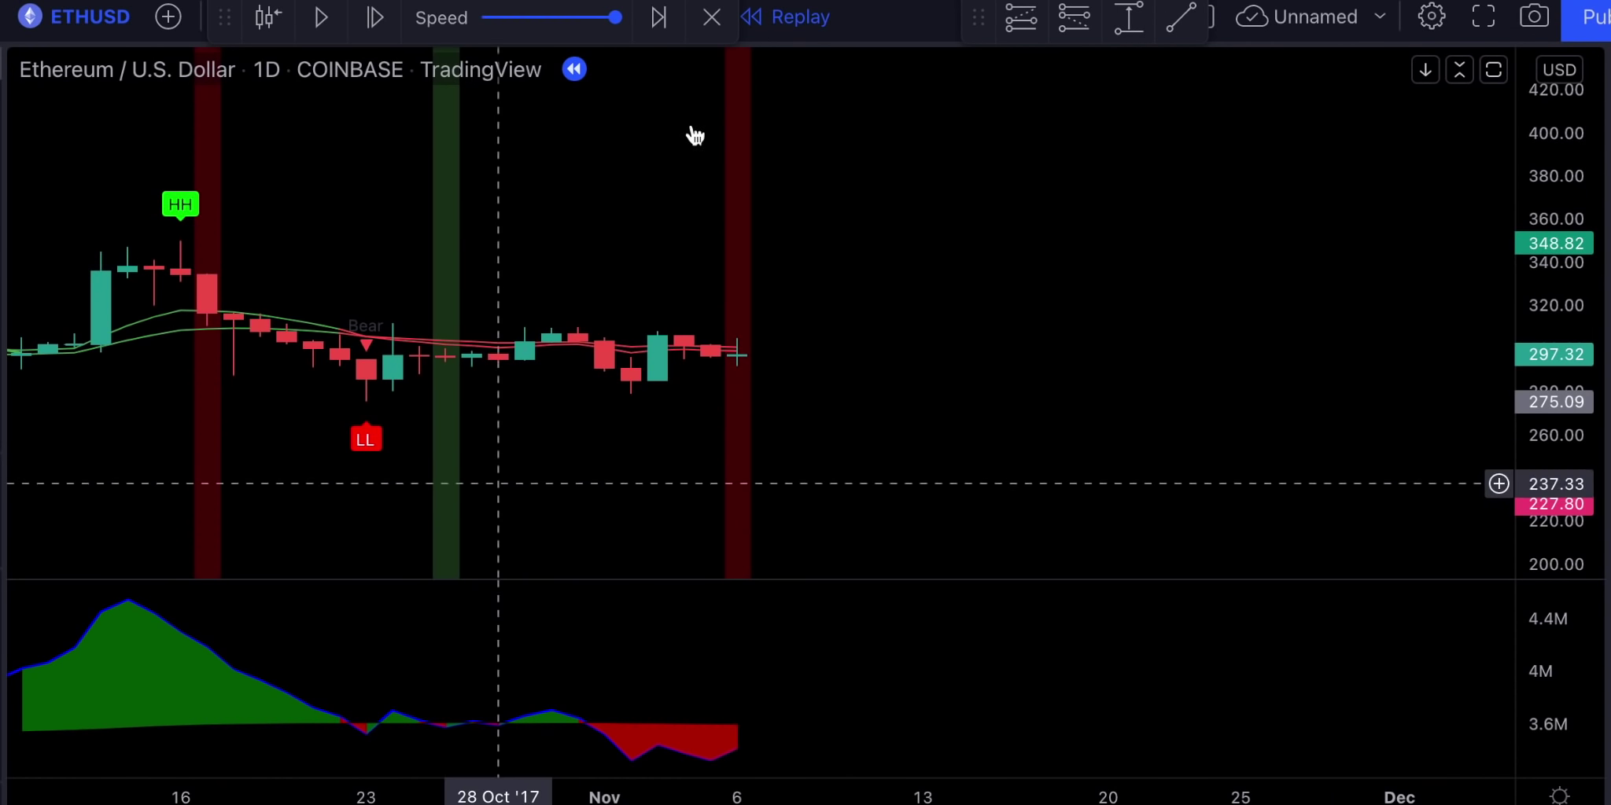
Draw a rising trendline from the late-October LL low and advance one bar
click(386, 406)
click(815, 350)
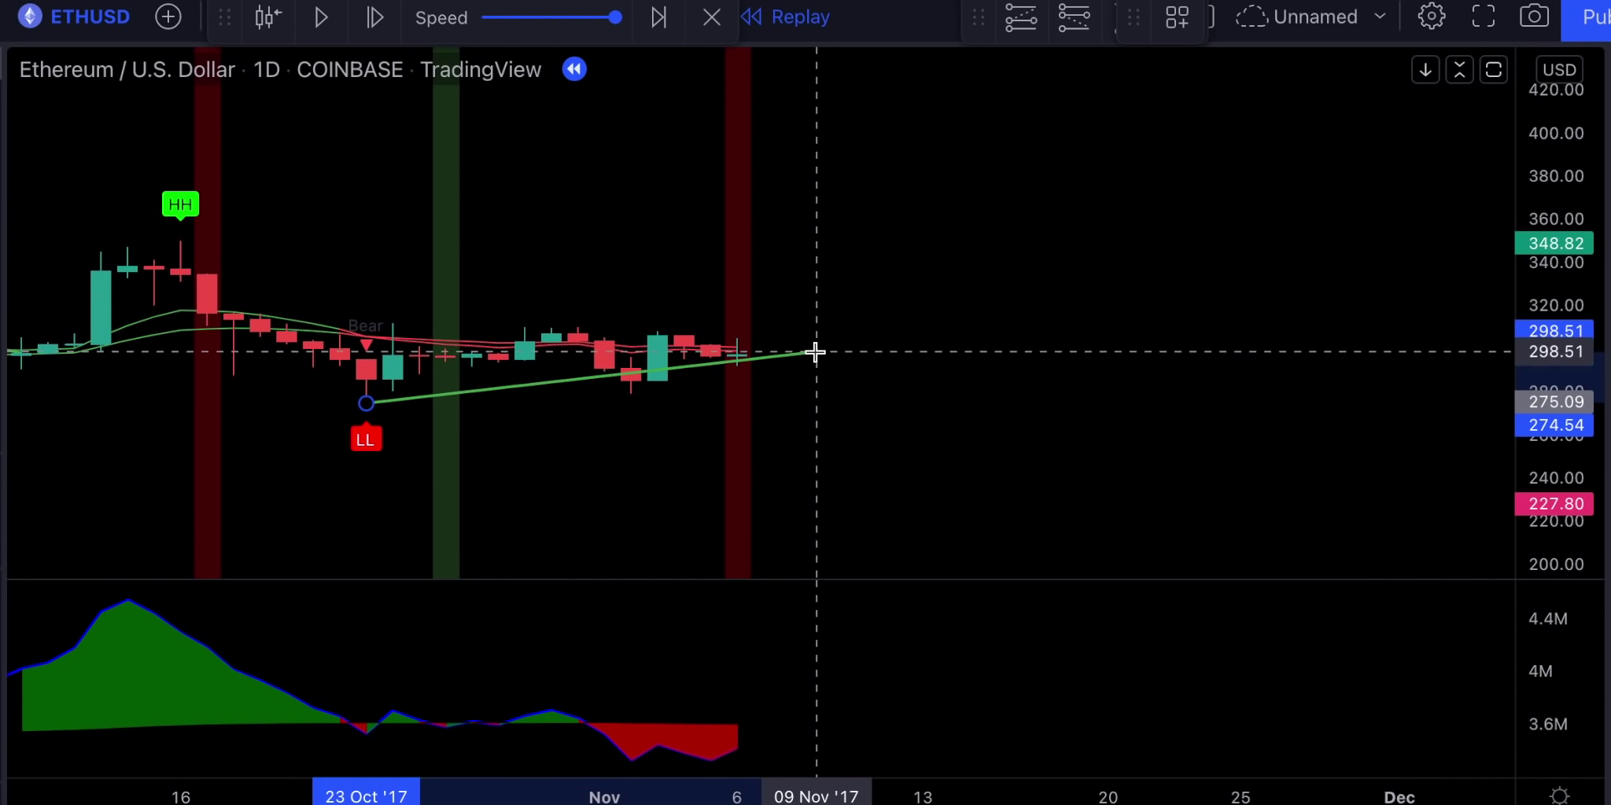
key(shift+Right)
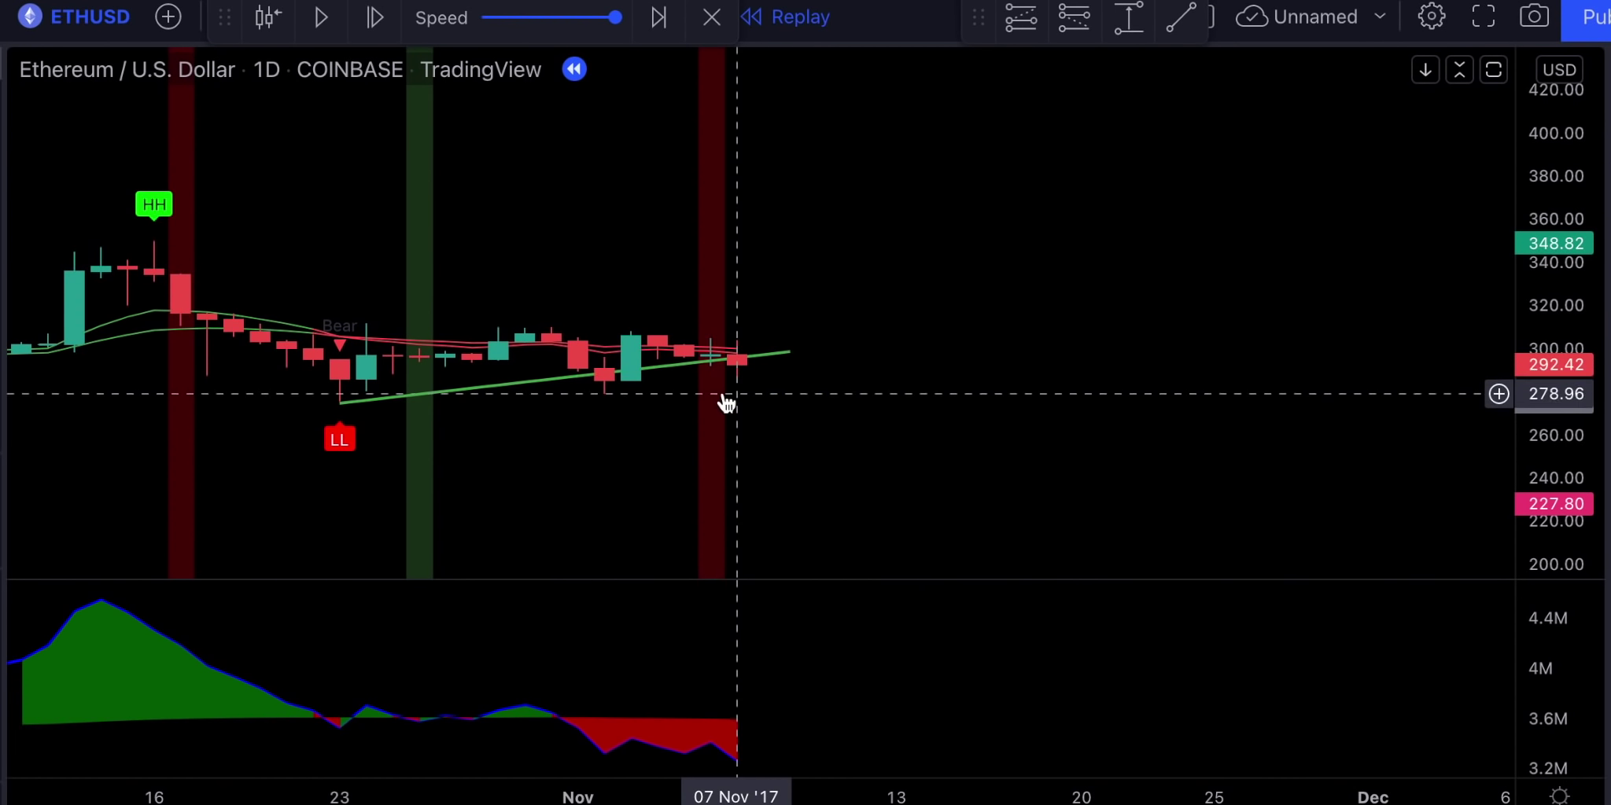
Place a trial short position with target 251.62, then delete it
scroll(648, 406, up, 2)
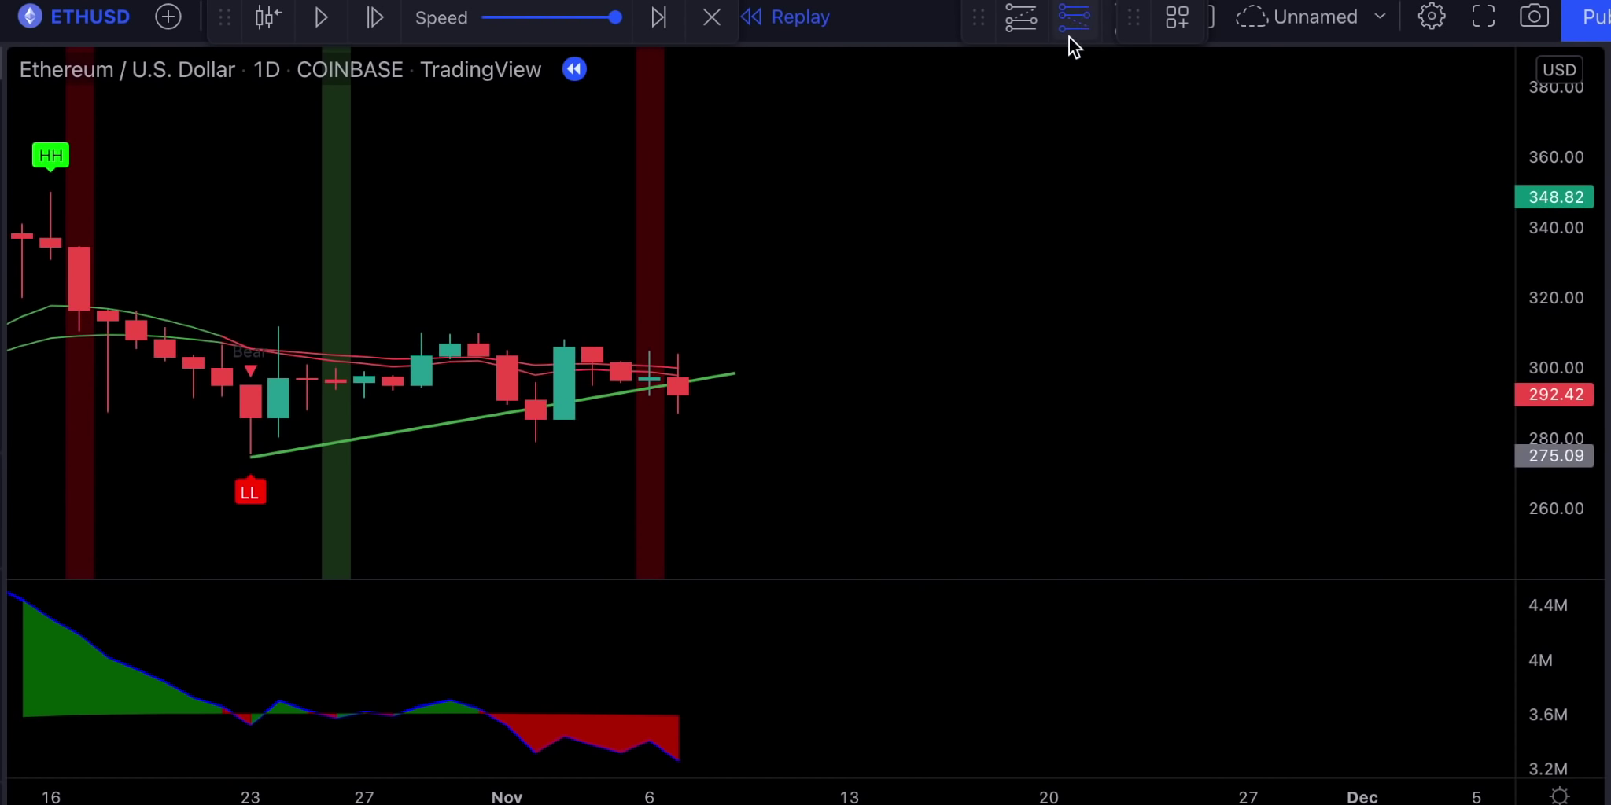
click(678, 423)
drag(678, 485, 678, 538)
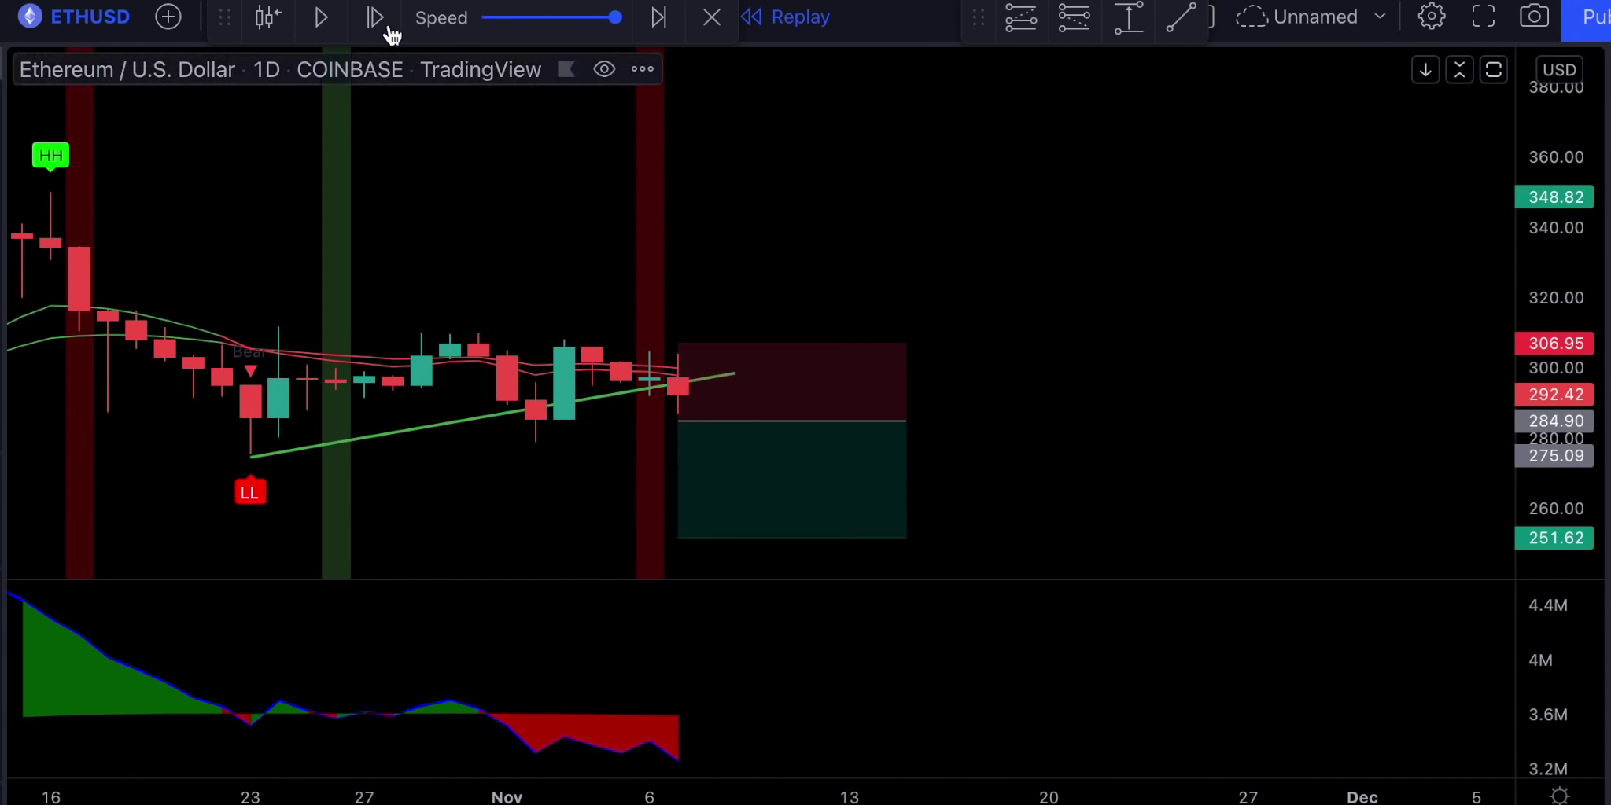
key(shift+Right)
mouse_move(722, 441)
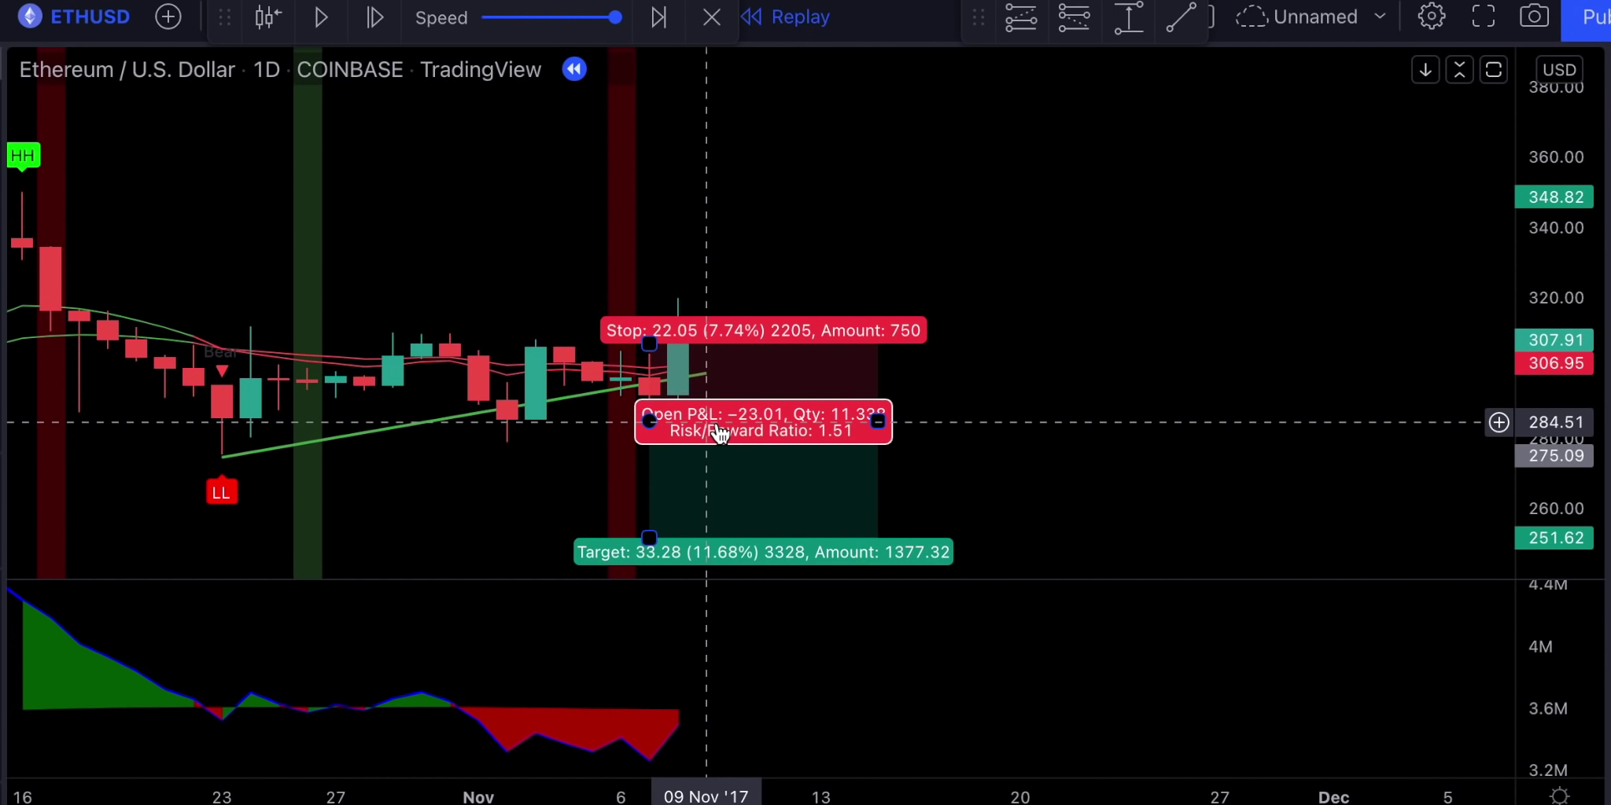
key(Delete)
Step the replay through November into early December, near 463.45
click(374, 17)
click(374, 16)
click(375, 17)
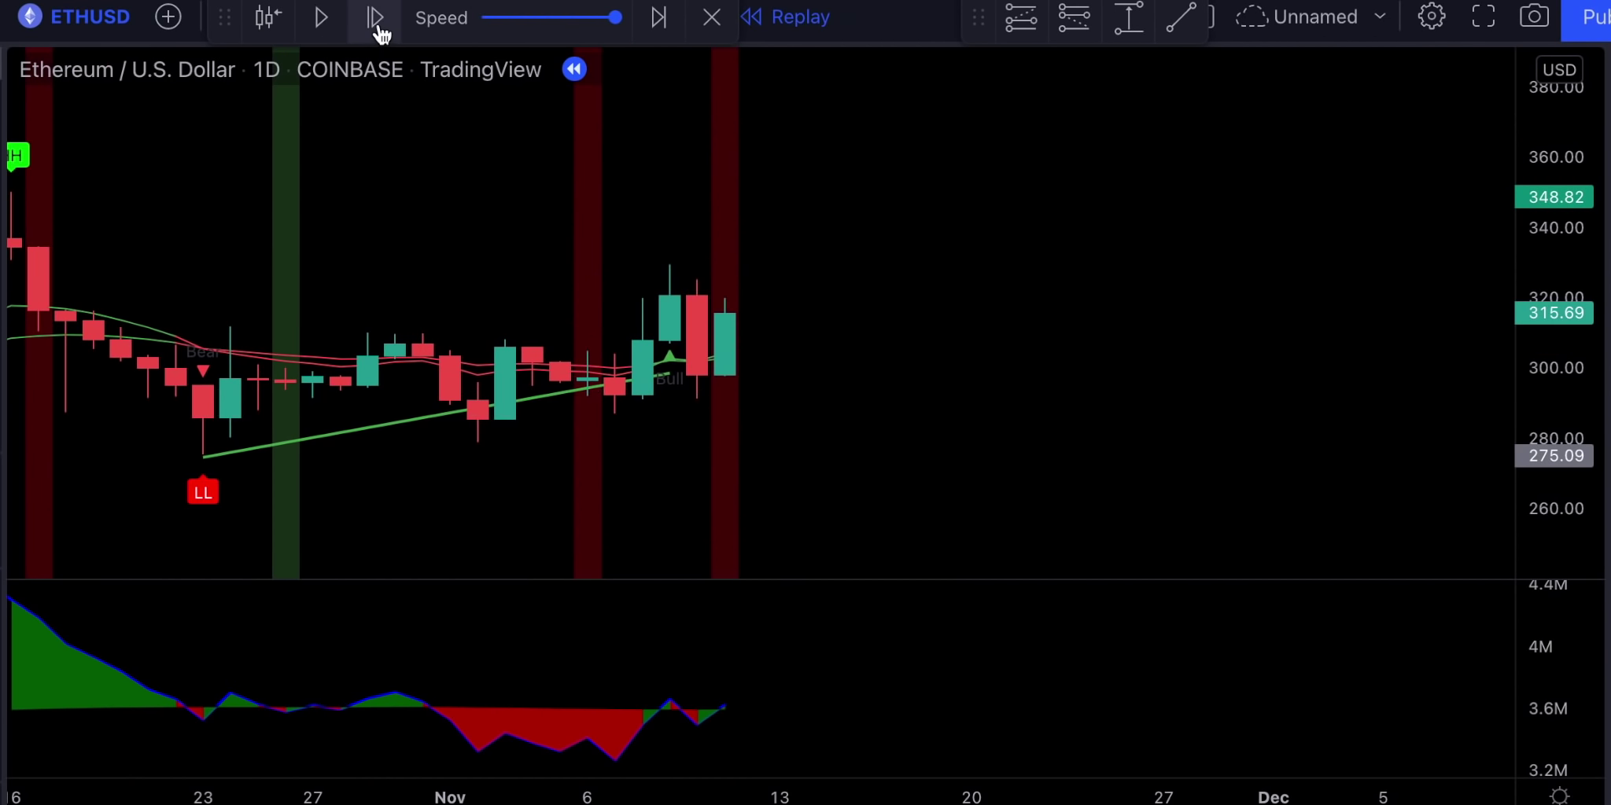
scroll(1284, 421, down, 2)
click(374, 16)
click(375, 17)
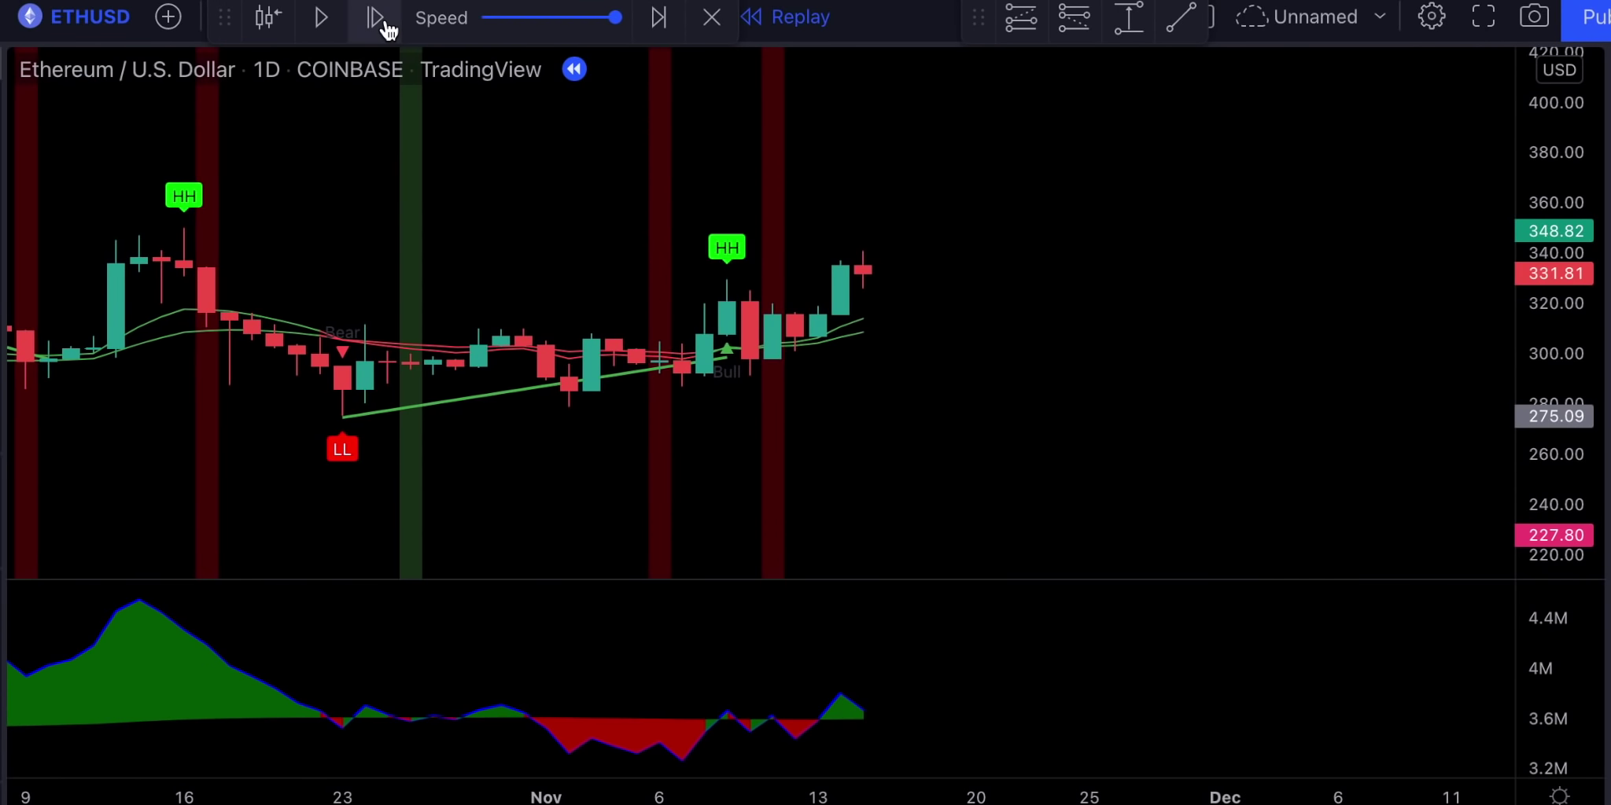
click(375, 17)
click(375, 17)
click(375, 17)
click(375, 16)
drag(1215, 341, 1058, 343)
click(374, 16)
click(375, 16)
click(374, 17)
click(374, 16)
click(374, 16)
click(374, 17)
click(374, 16)
click(374, 17)
click(375, 16)
click(374, 16)
click(375, 16)
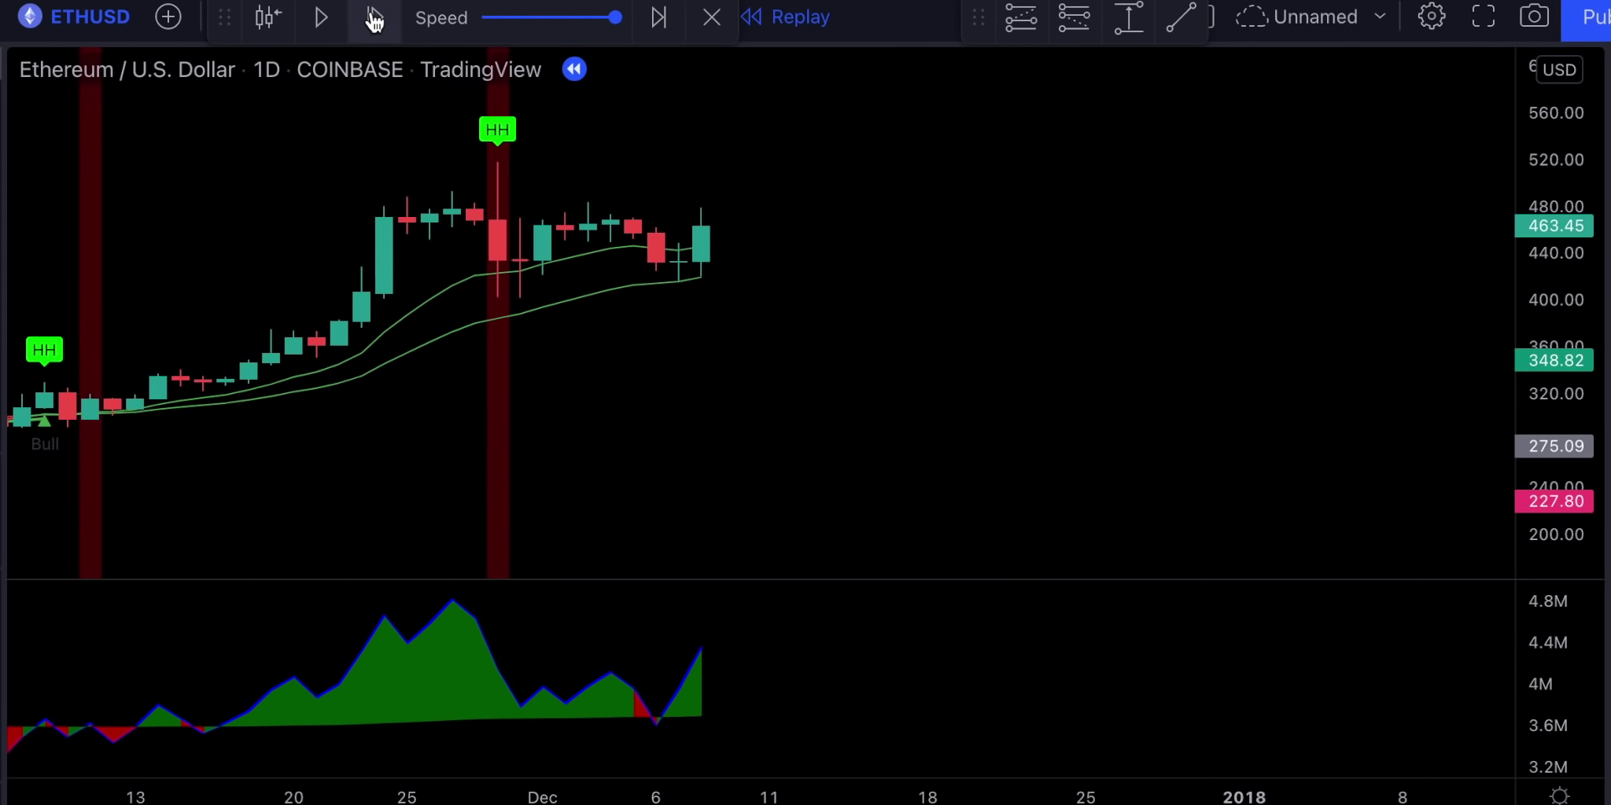
click(374, 17)
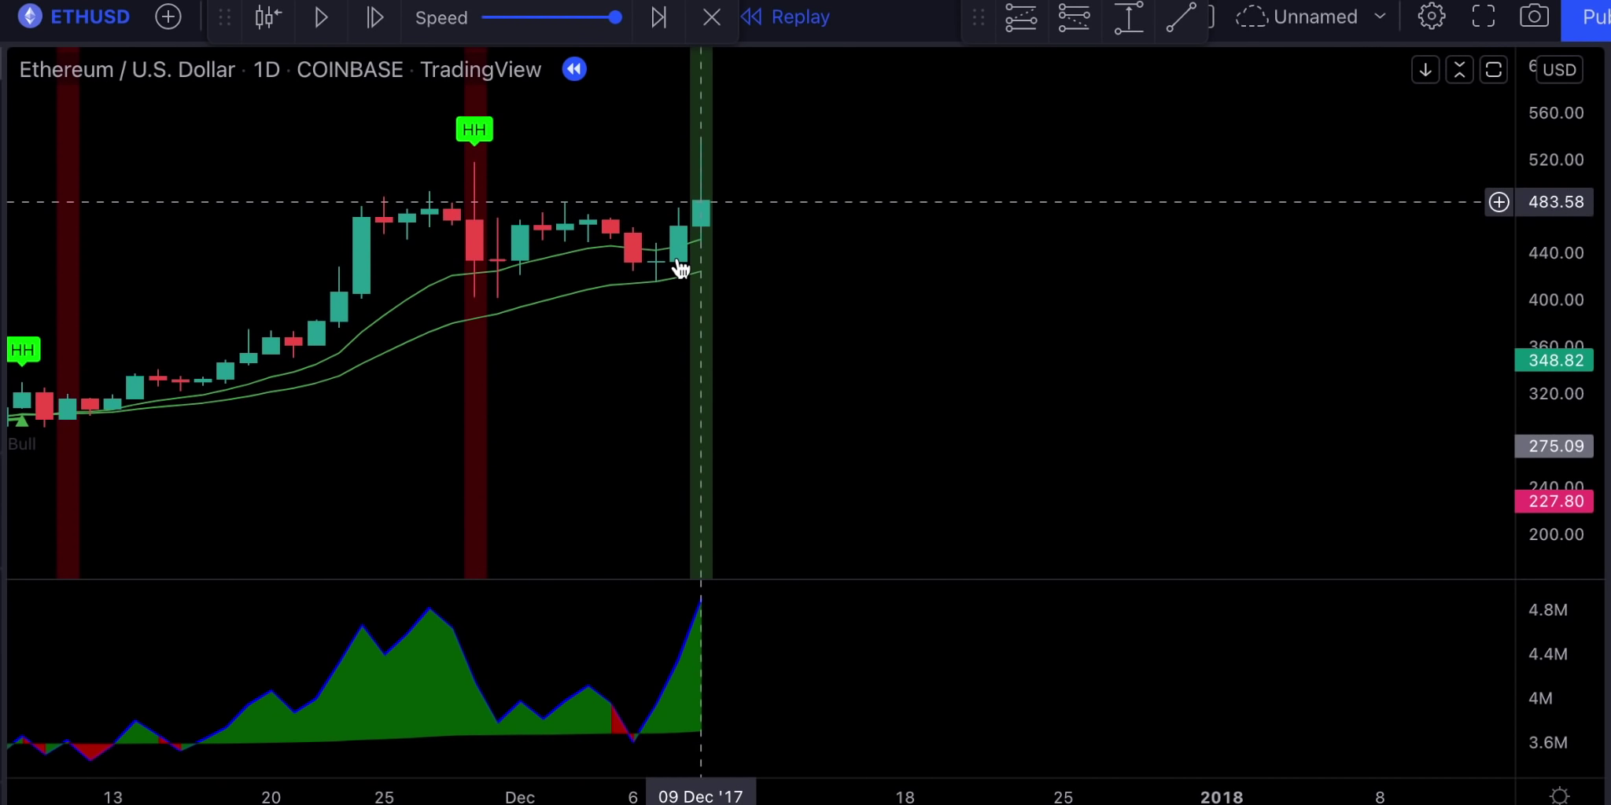
Draw a trend line from the HH high and step replay nine bars into late December, near 710.58
drag(481, 161, 768, 213)
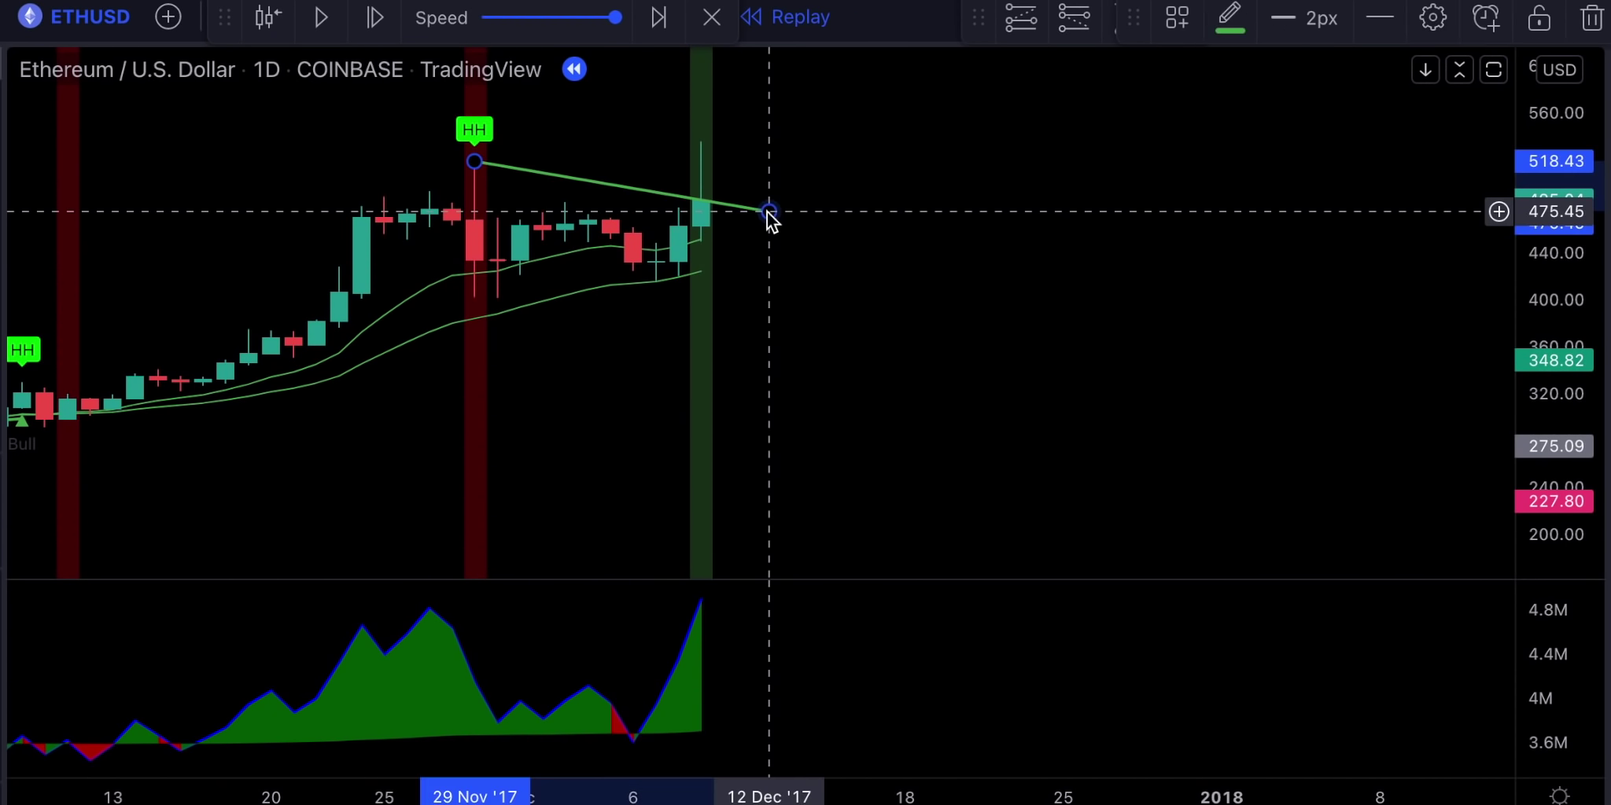
click(374, 16)
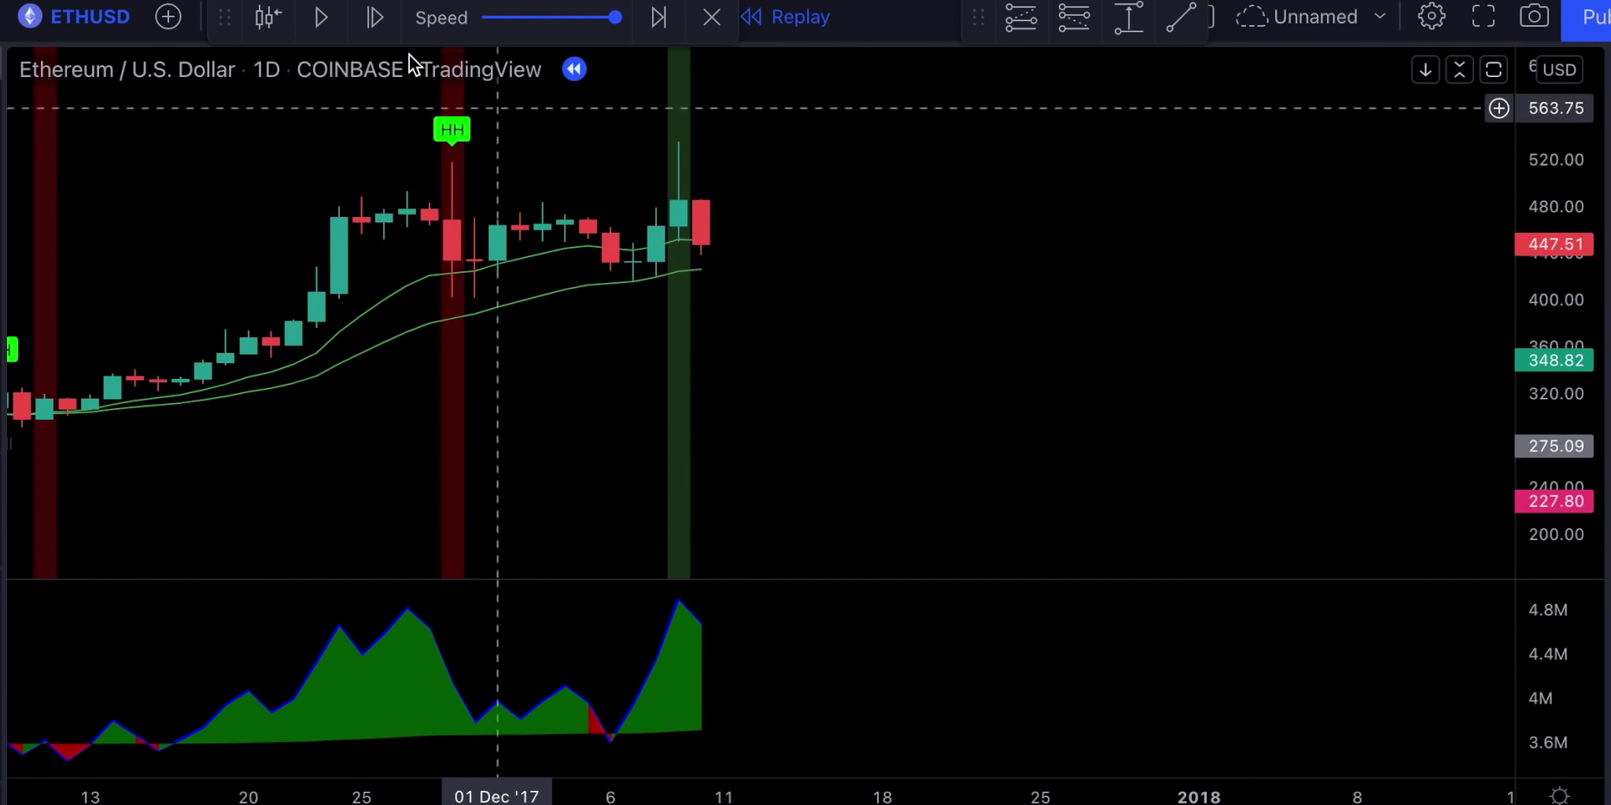
click(375, 17)
click(374, 16)
click(375, 17)
click(375, 17)
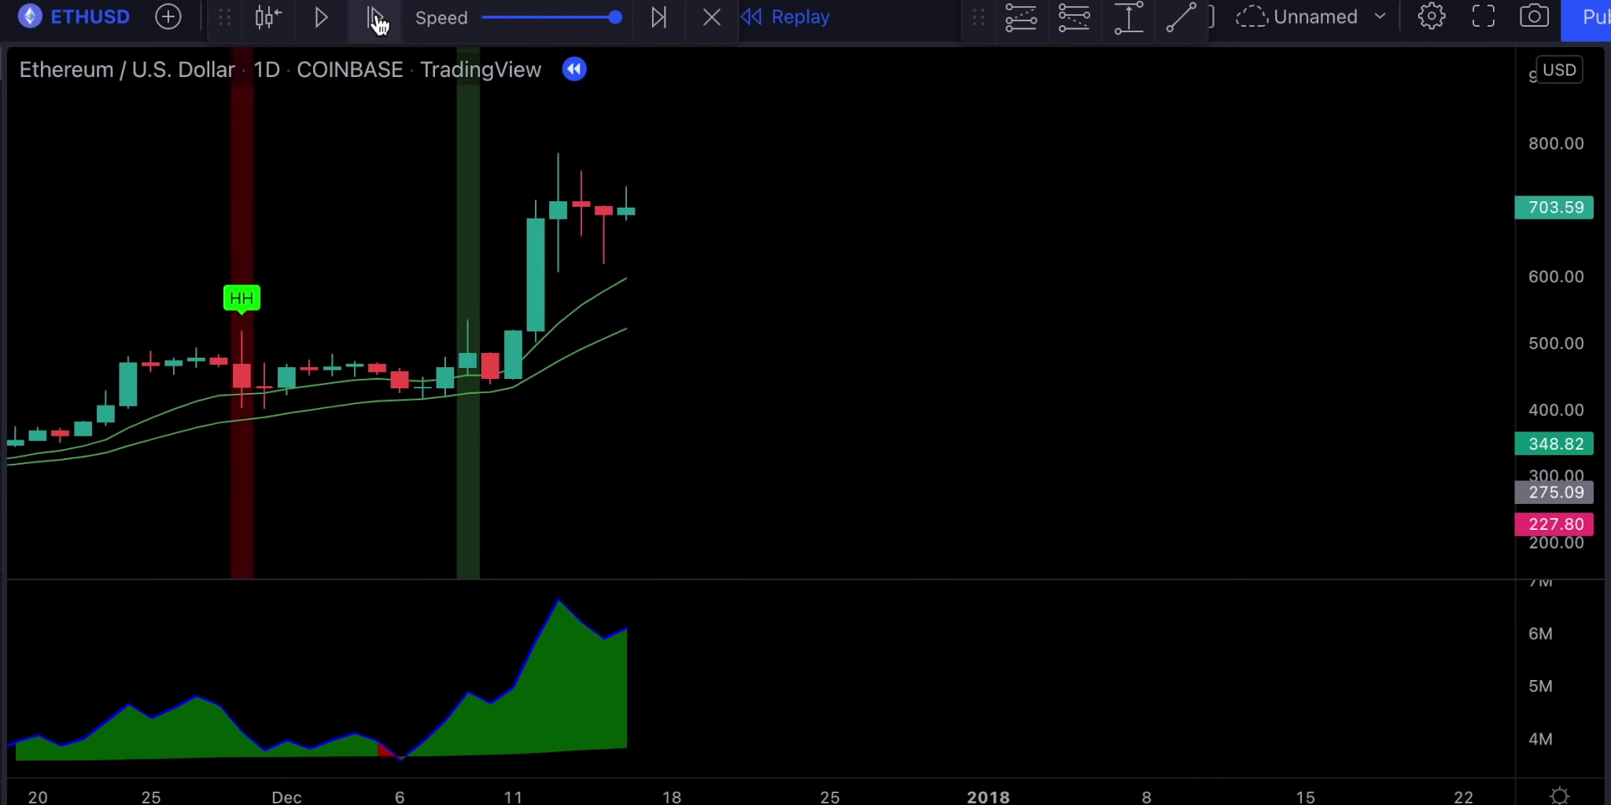
click(374, 16)
click(374, 16)
click(374, 17)
click(374, 16)
click(375, 16)
click(375, 17)
click(385, 27)
click(386, 27)
click(386, 27)
click(385, 27)
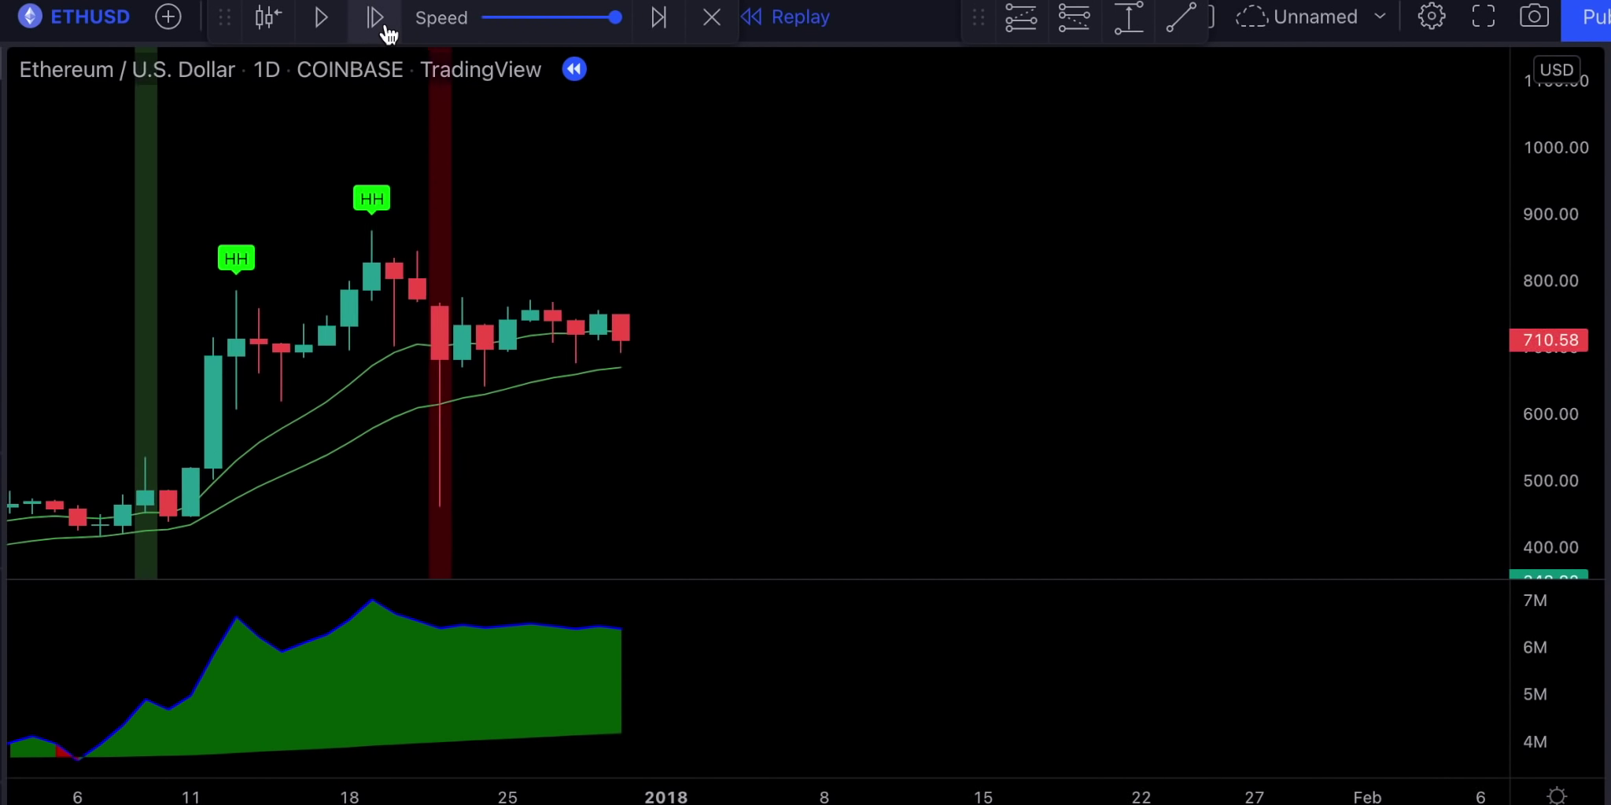
click(385, 28)
click(385, 28)
click(386, 28)
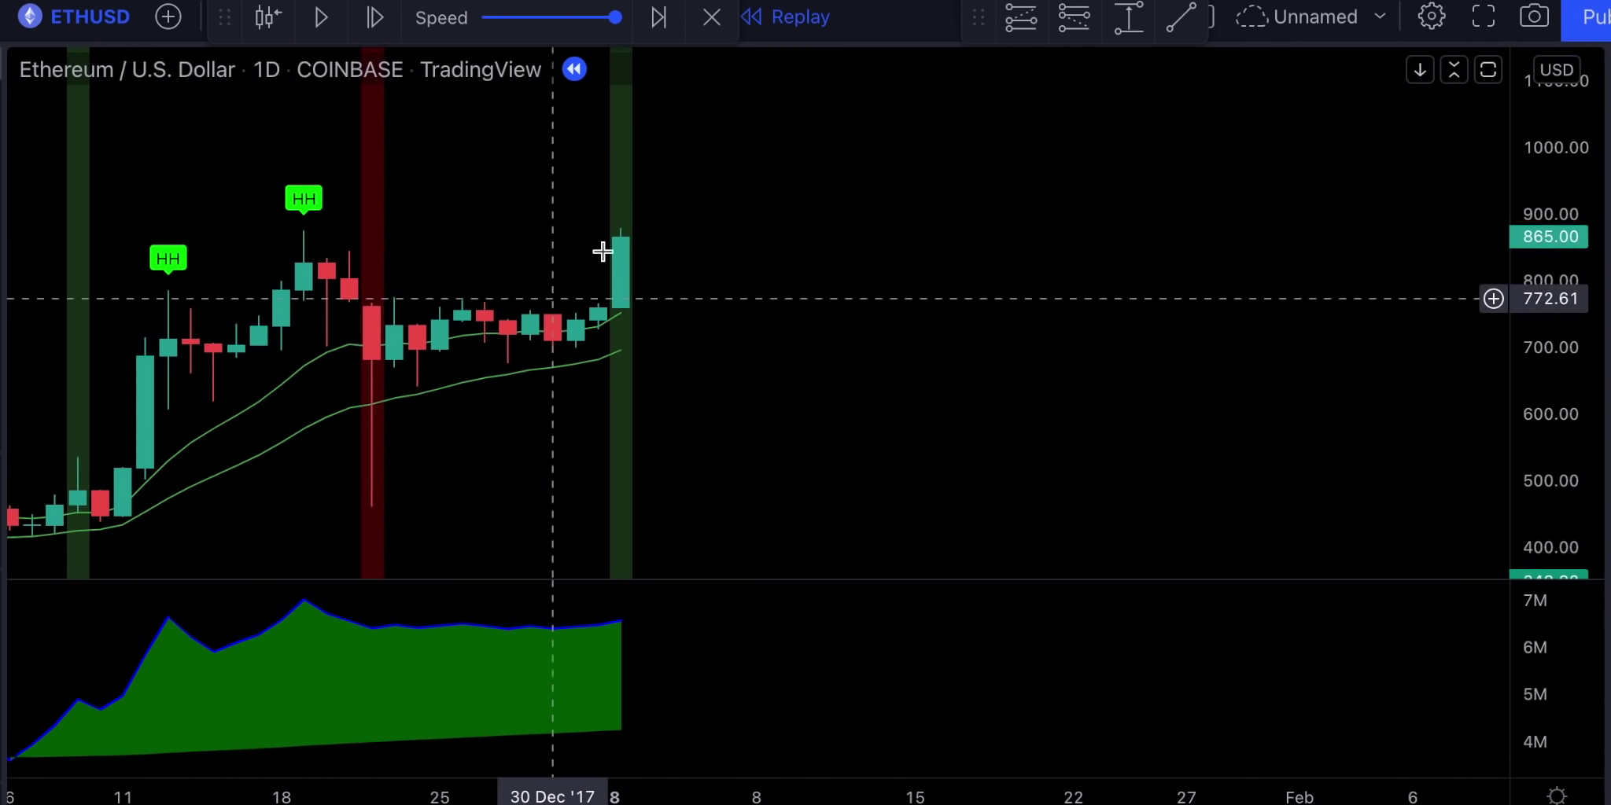
Draw a trend line from the 19 Dec HH high and advance one bar
click(305, 231)
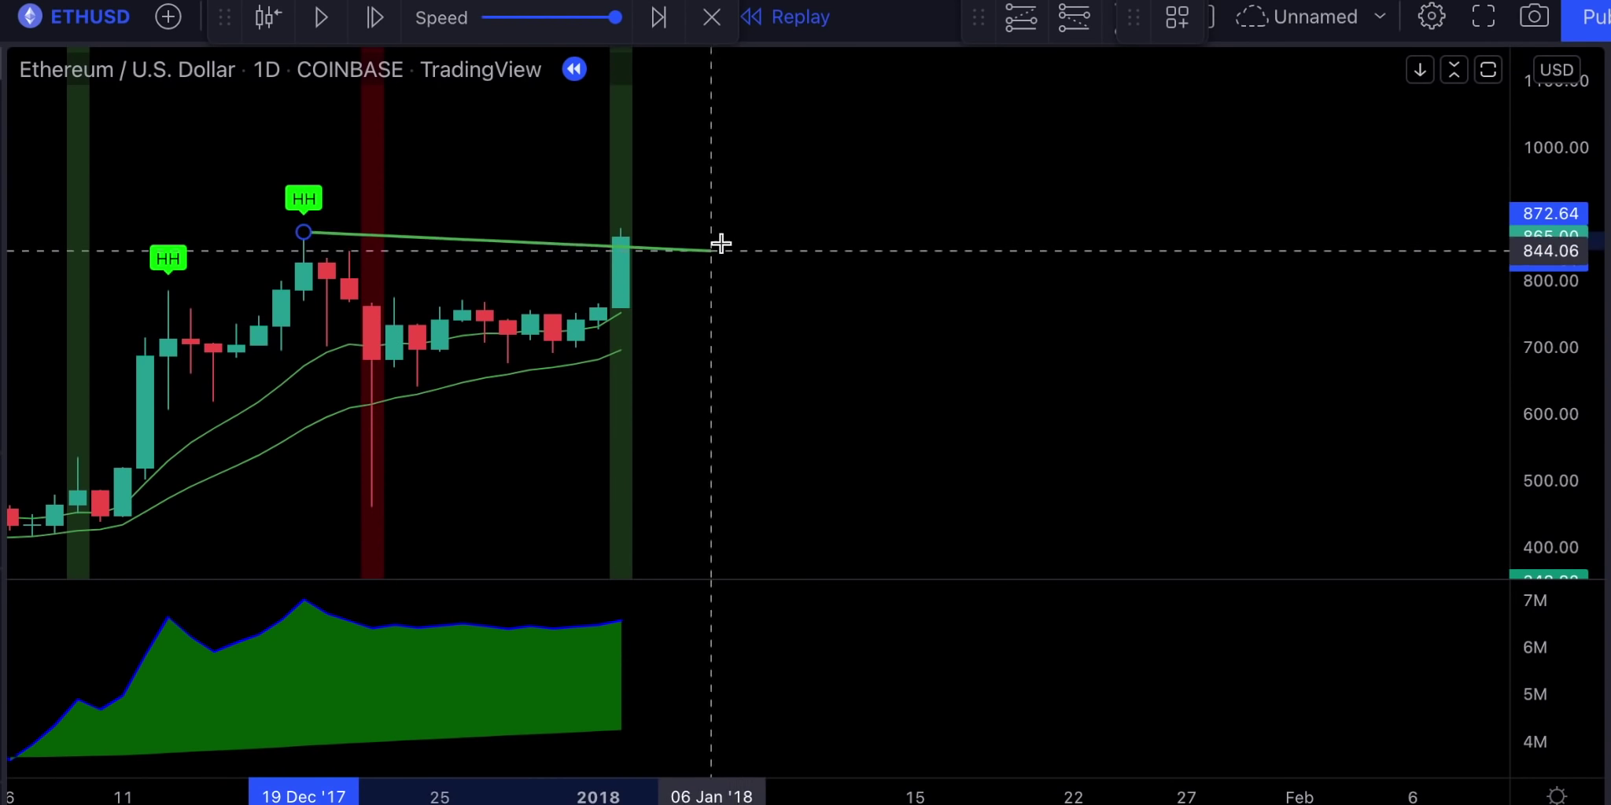
click(734, 239)
click(374, 18)
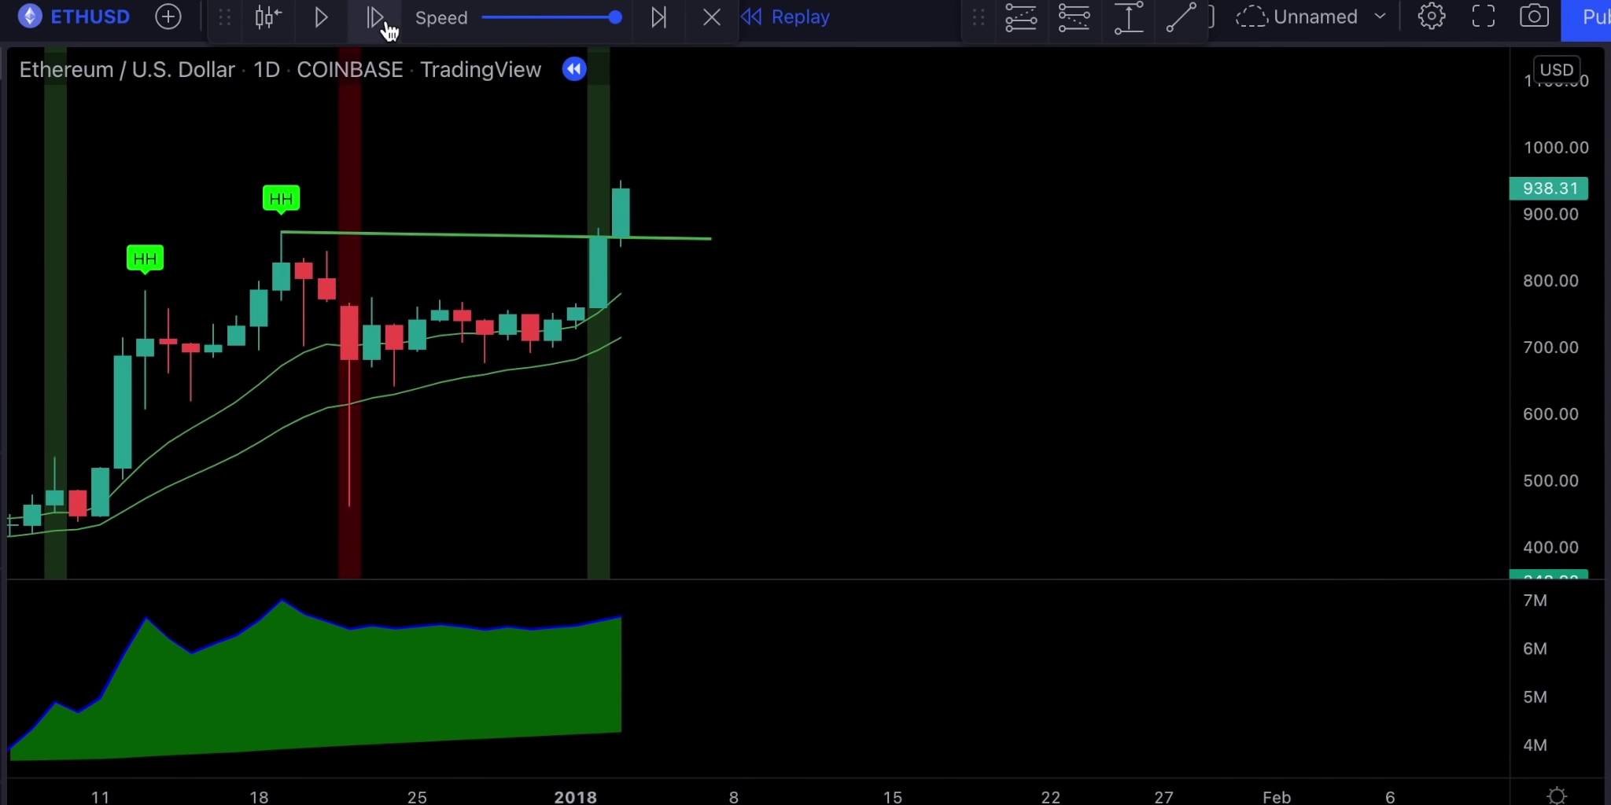
Place a long at 956.34 (stop 772.61), raise target to 1229.89, and replay until it hits
click(646, 236)
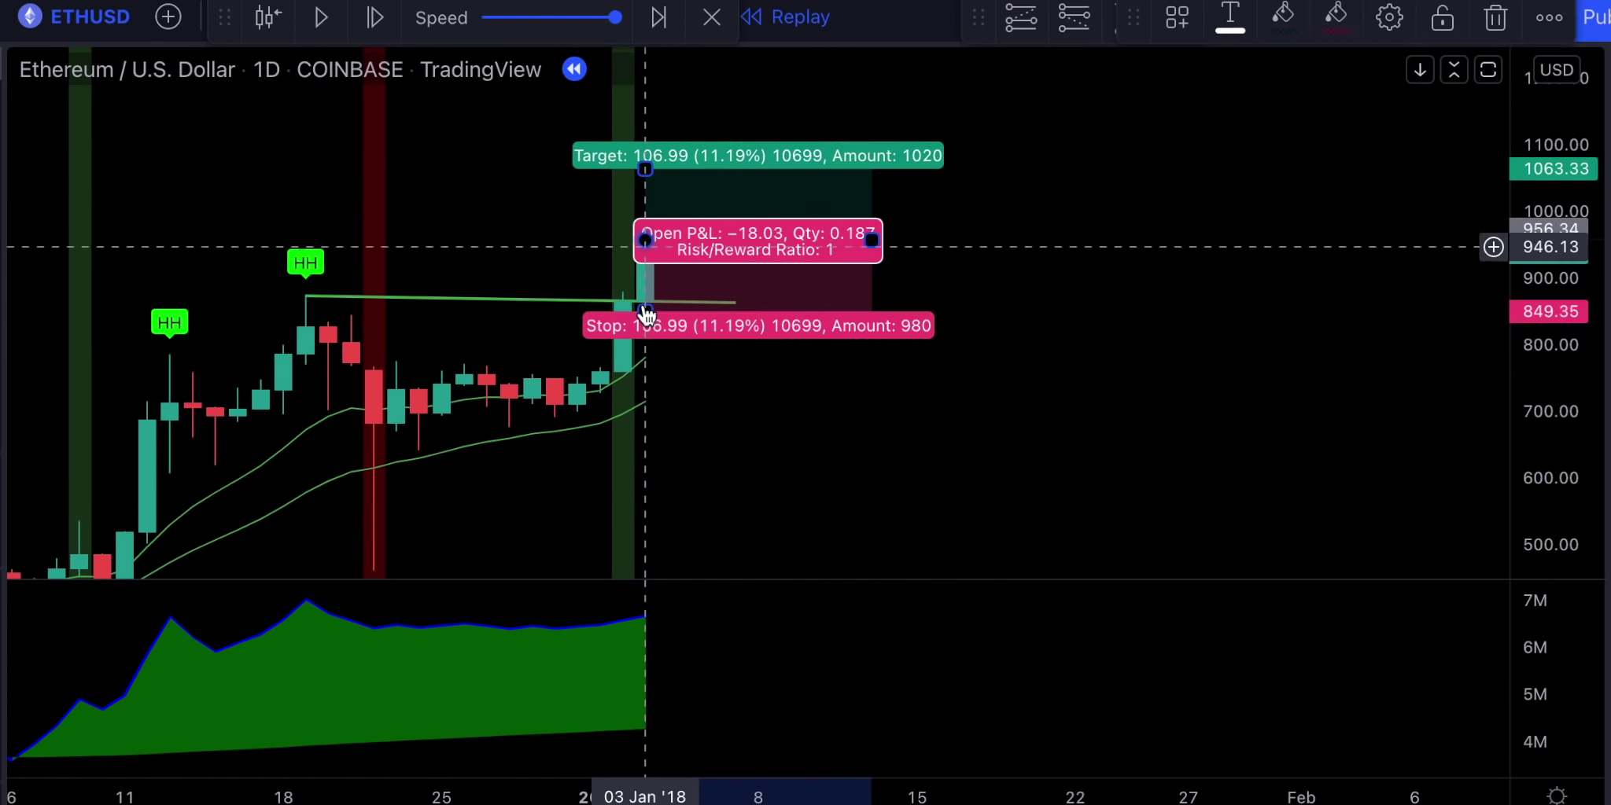
drag(645, 168, 633, 110)
click(374, 17)
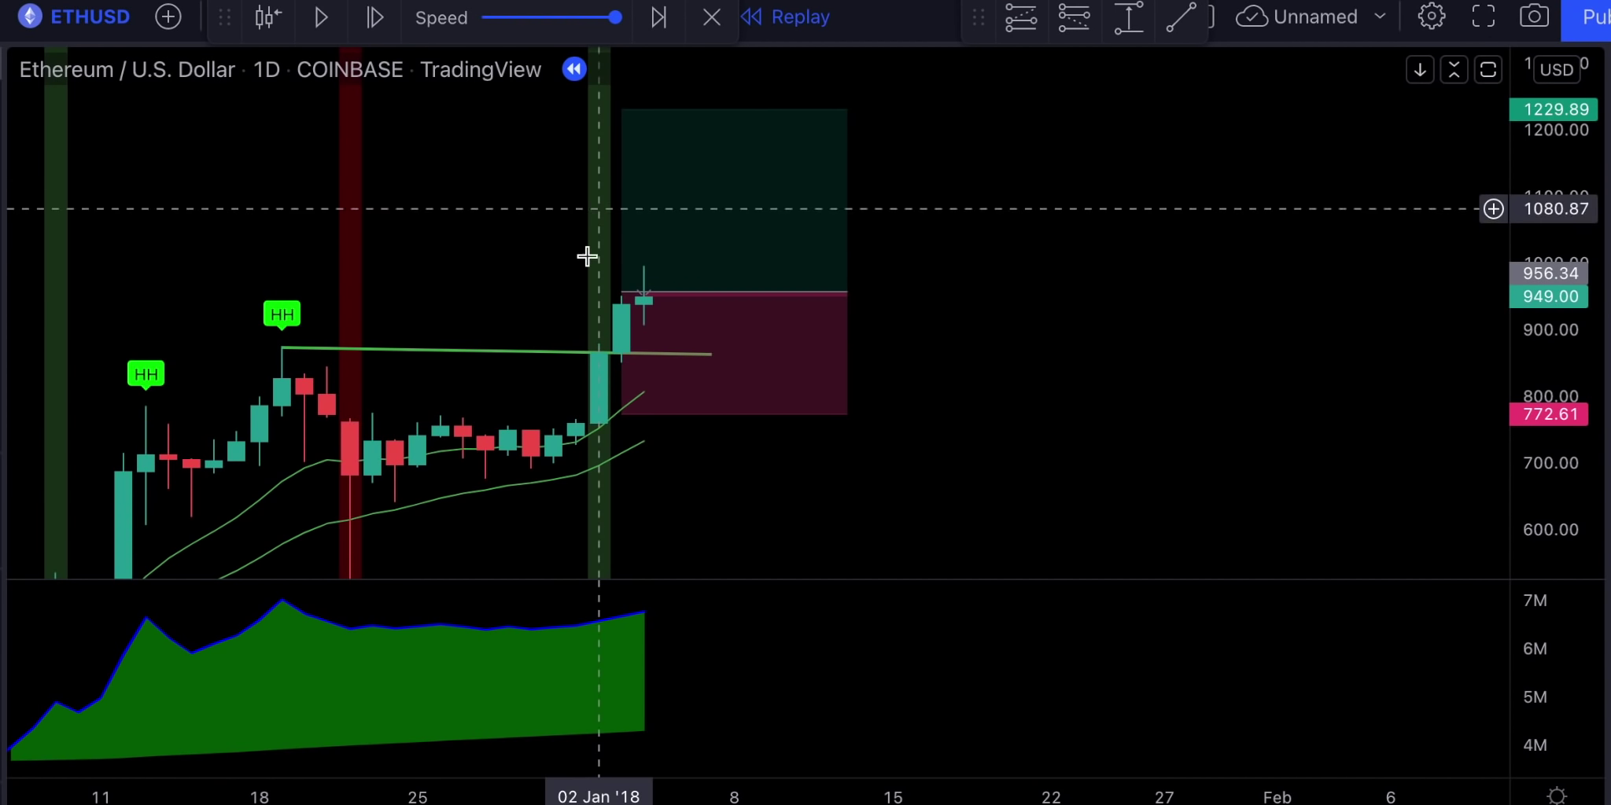
click(375, 17)
click(374, 17)
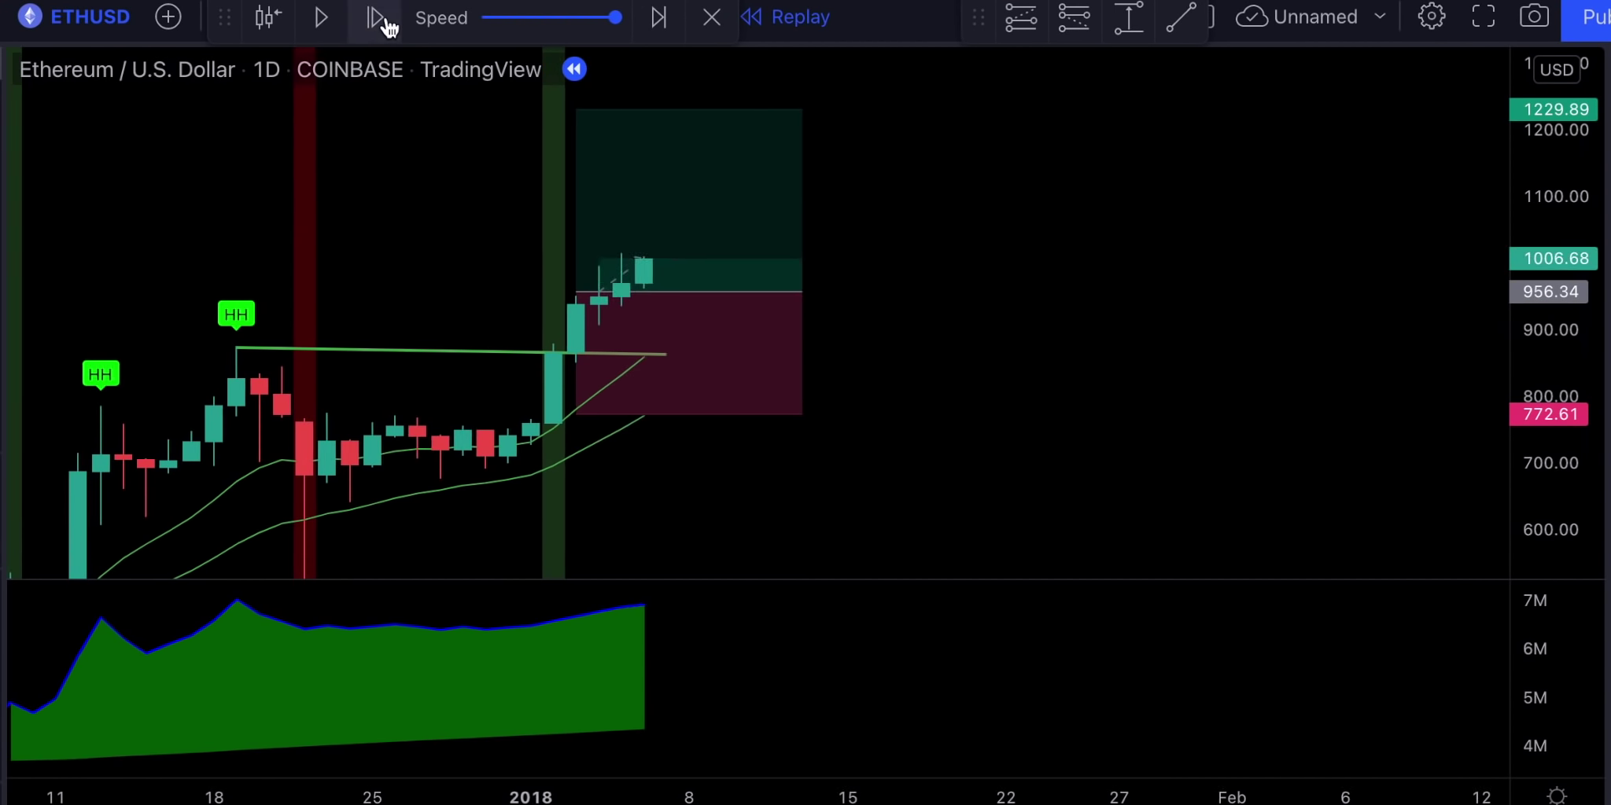
click(375, 17)
click(374, 18)
click(374, 17)
click(374, 17)
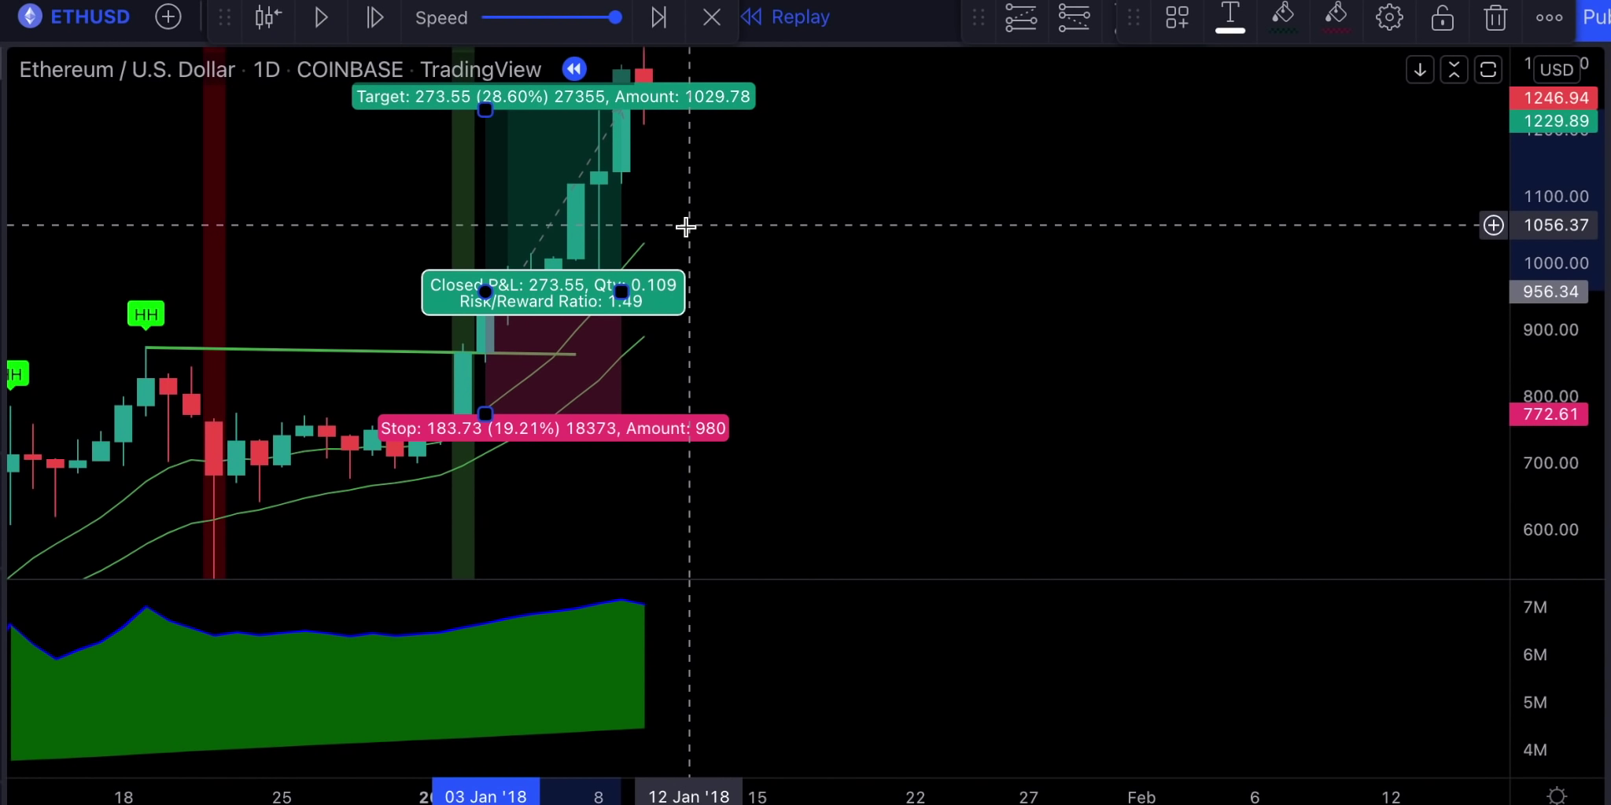
click(1424, 406)
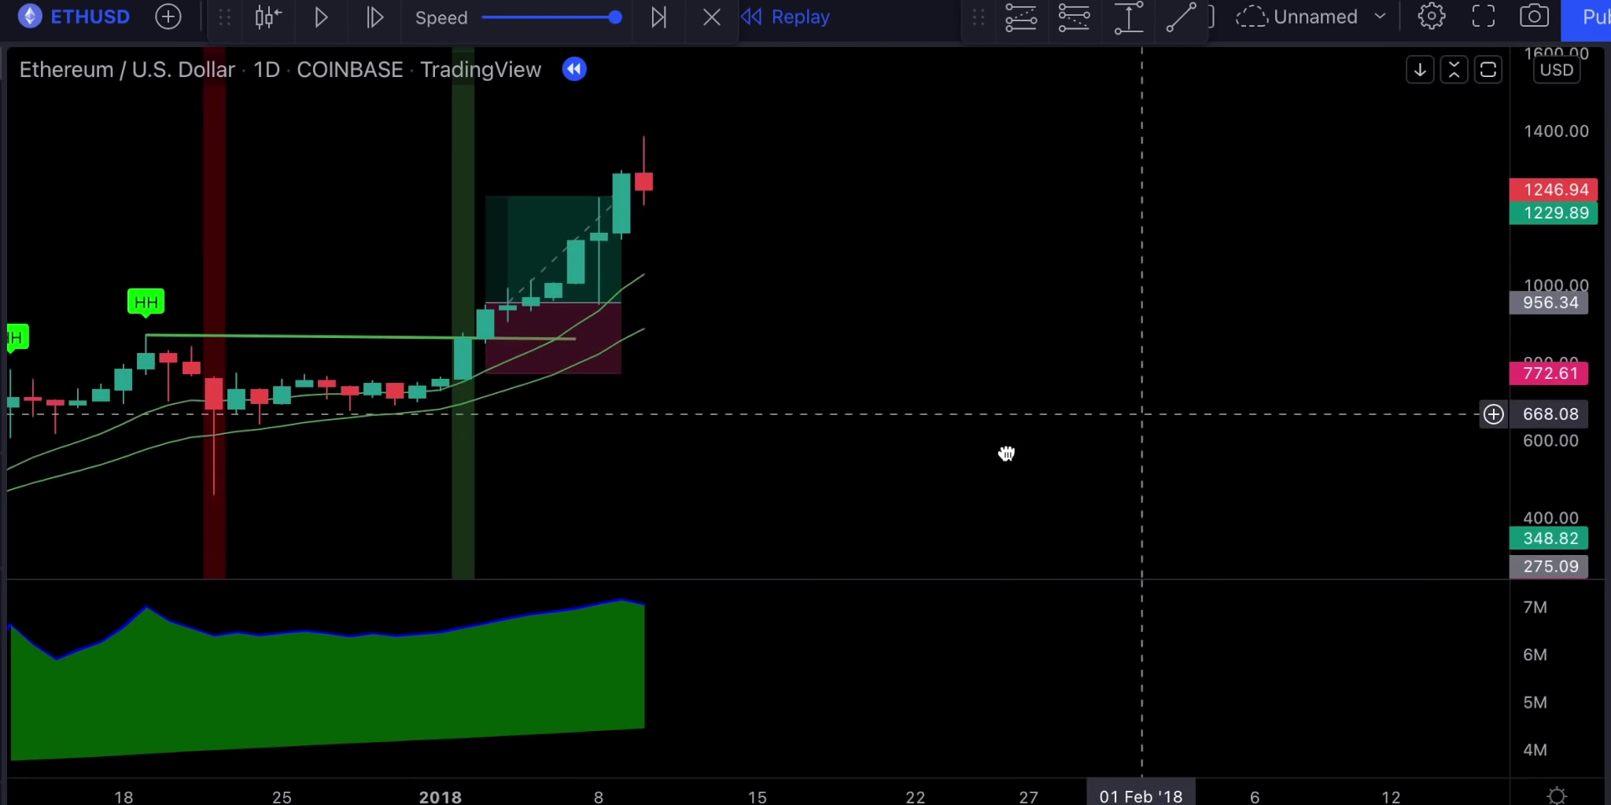
Advance the replay five more bars into late January, near 1150
click(378, 30)
click(378, 30)
click(377, 30)
click(378, 30)
click(377, 30)
click(378, 30)
click(378, 30)
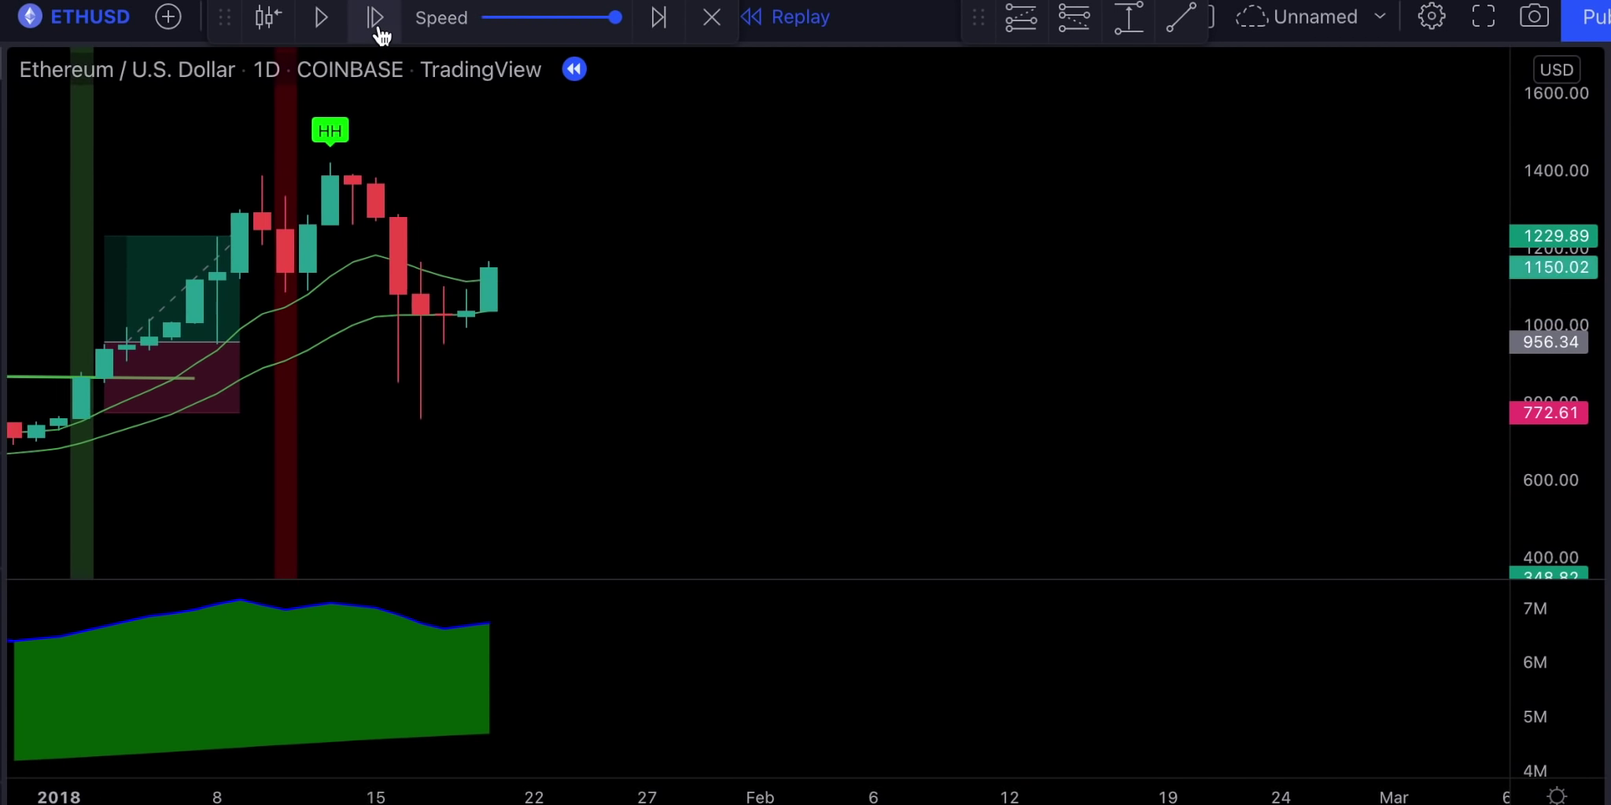
click(378, 30)
click(378, 30)
click(378, 30)
click(377, 30)
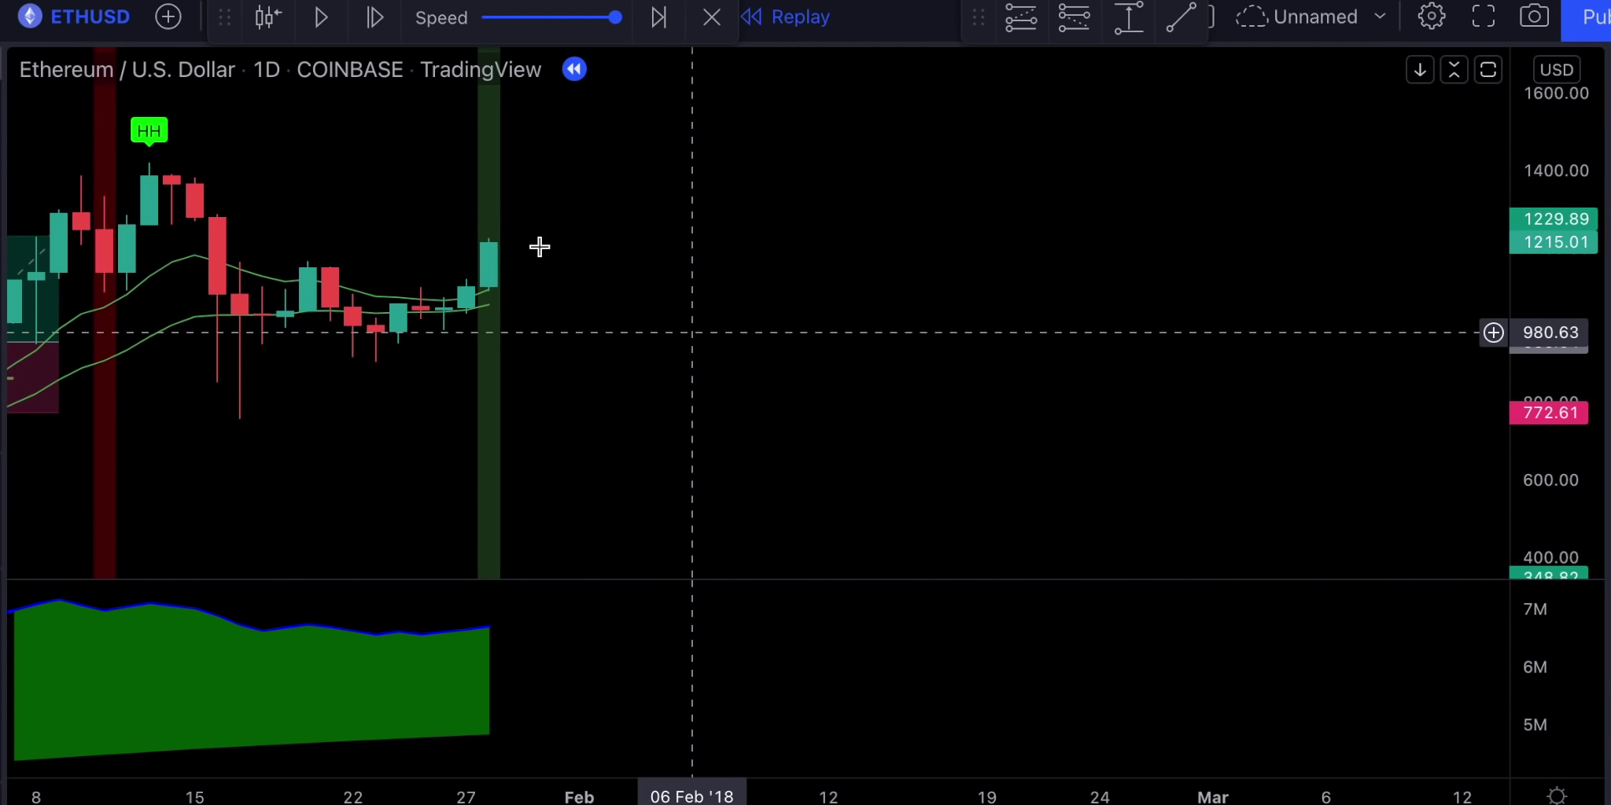
Draw a trend line from the January HH high to near 1187, then delete it
key(alt+t)
click(151, 158)
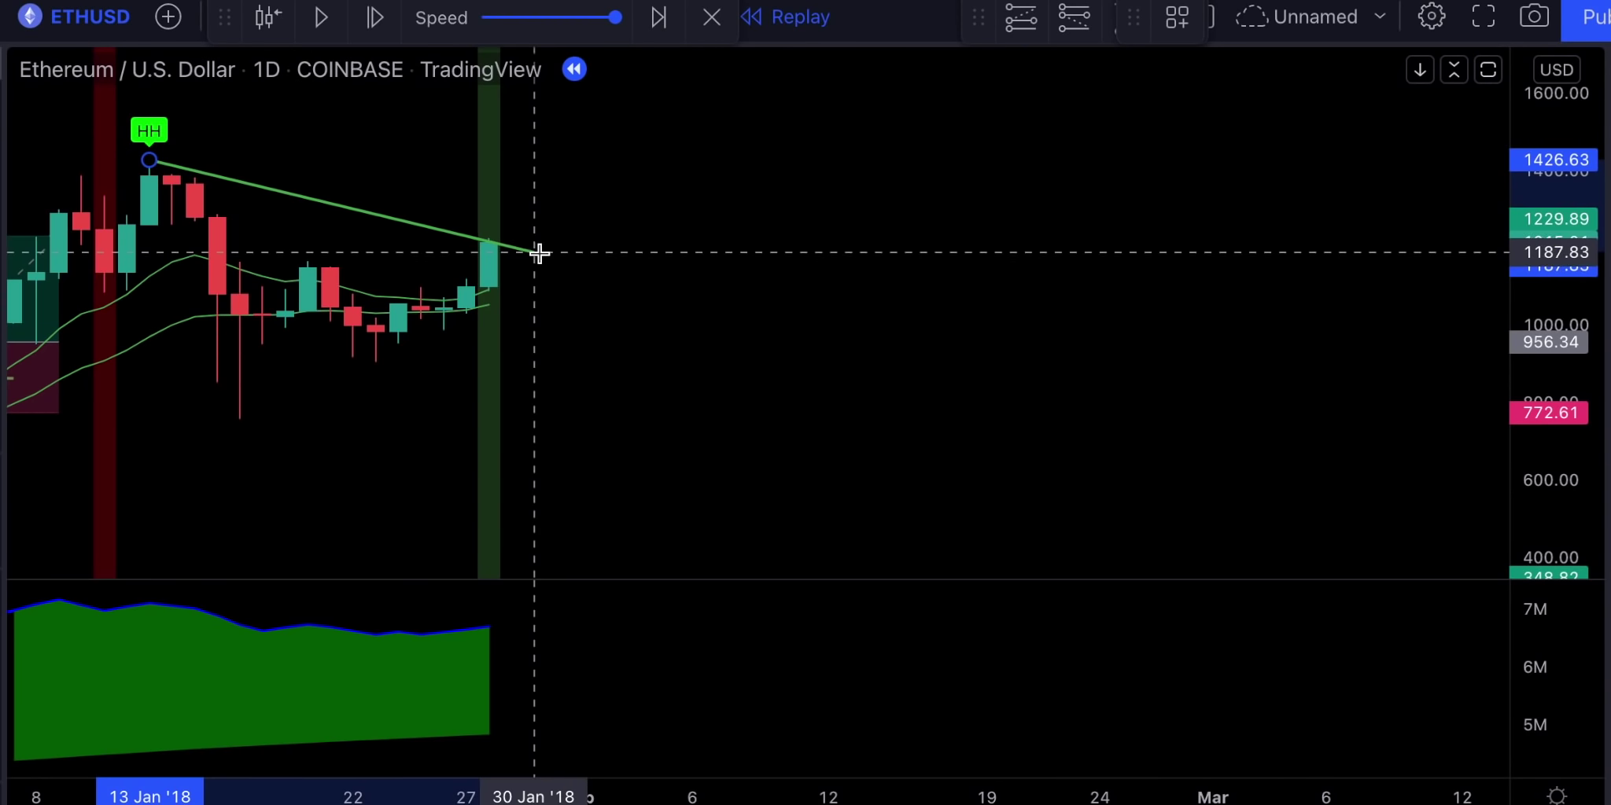
click(535, 252)
click(375, 19)
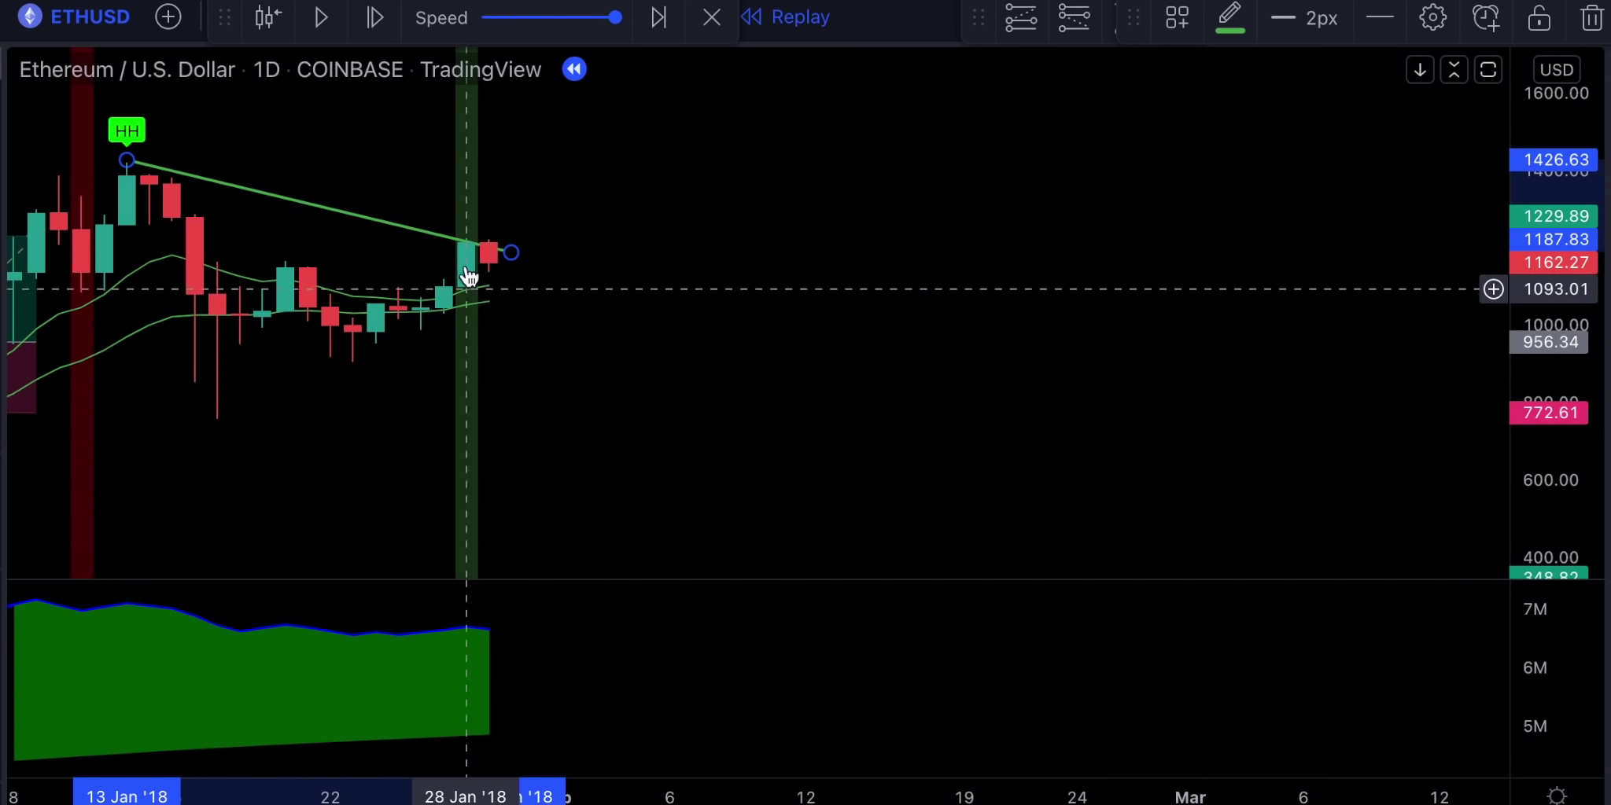
key(Delete)
Step the replay forward through the March slide to mid-April 2018, near 617.17
click(376, 24)
click(375, 23)
click(375, 24)
click(375, 23)
click(375, 23)
click(376, 23)
click(375, 23)
click(375, 24)
click(375, 24)
click(375, 23)
click(376, 24)
click(376, 24)
click(375, 24)
click(375, 24)
click(375, 23)
click(375, 24)
click(375, 24)
click(375, 23)
click(375, 24)
click(375, 24)
click(375, 24)
click(375, 24)
click(375, 24)
click(378, 27)
click(389, 29)
click(389, 29)
click(388, 29)
click(389, 29)
click(391, 30)
click(391, 29)
click(393, 31)
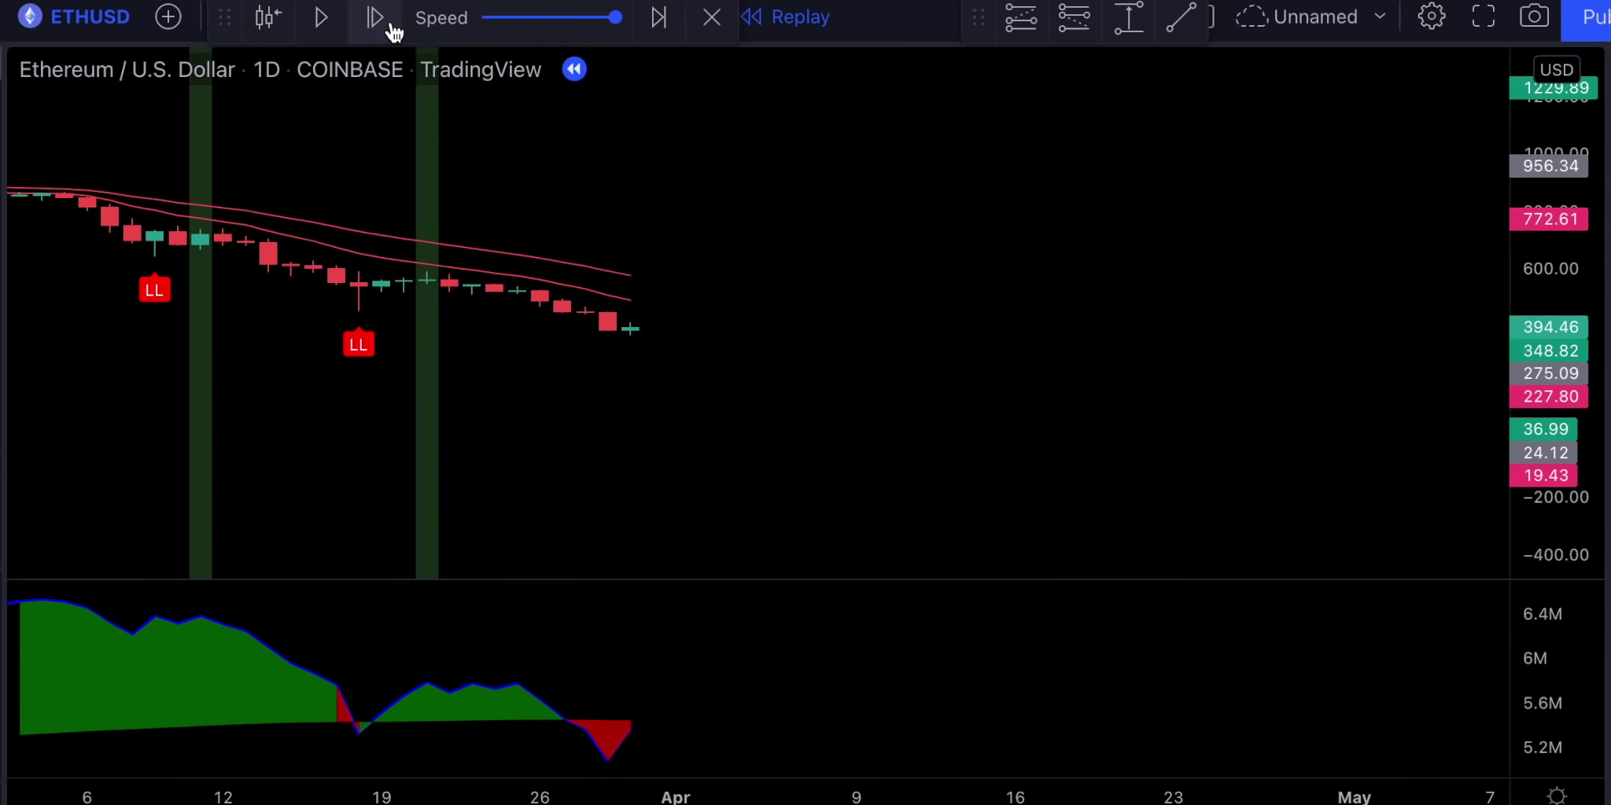
click(393, 30)
click(393, 29)
click(393, 30)
click(394, 30)
click(393, 30)
click(393, 30)
click(394, 30)
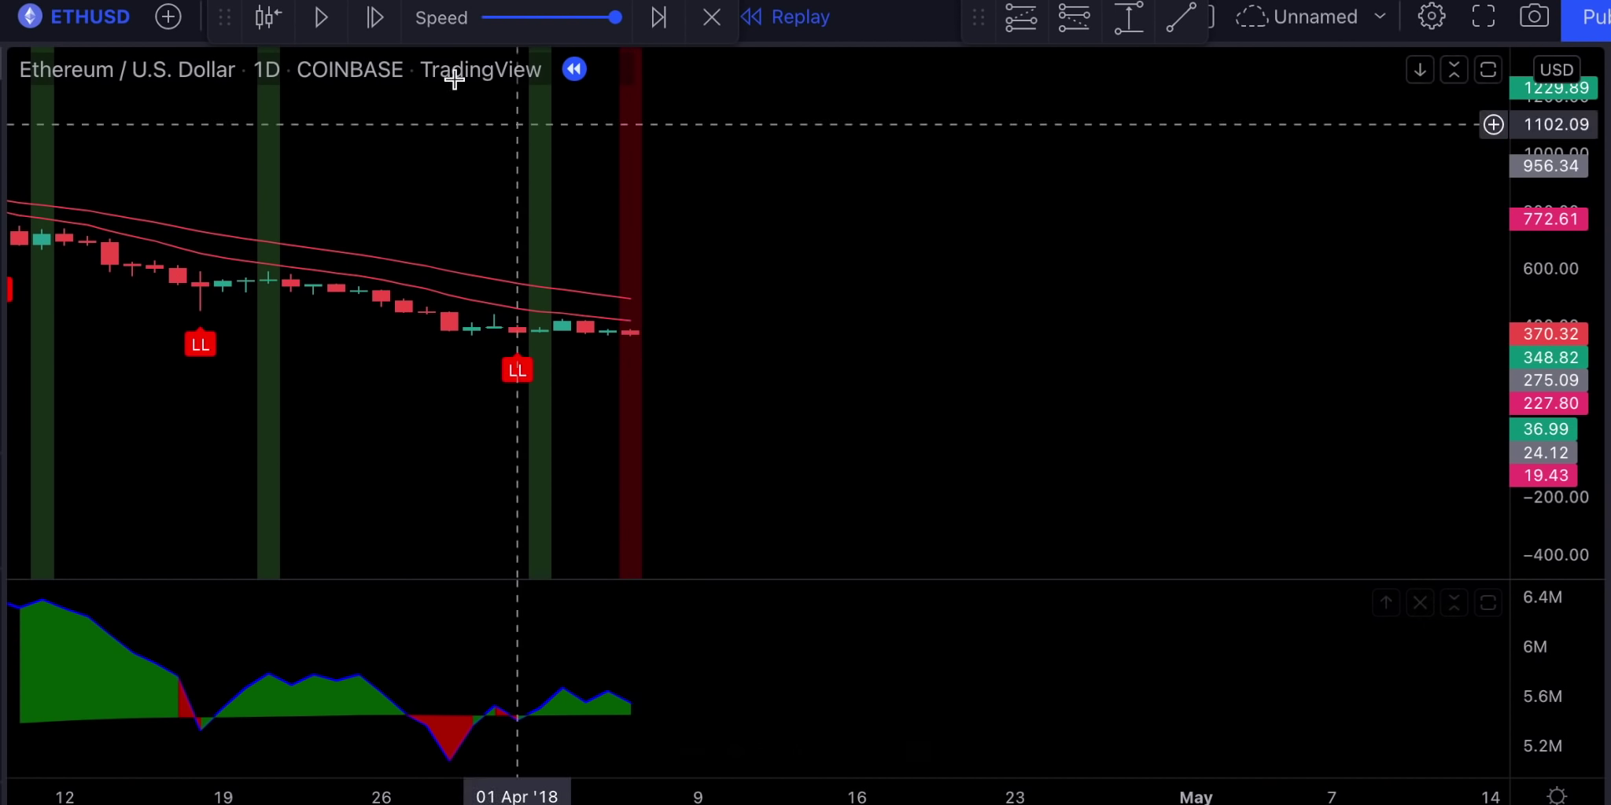
click(375, 17)
click(375, 18)
click(375, 17)
click(375, 17)
click(375, 17)
click(375, 17)
click(375, 17)
click(375, 18)
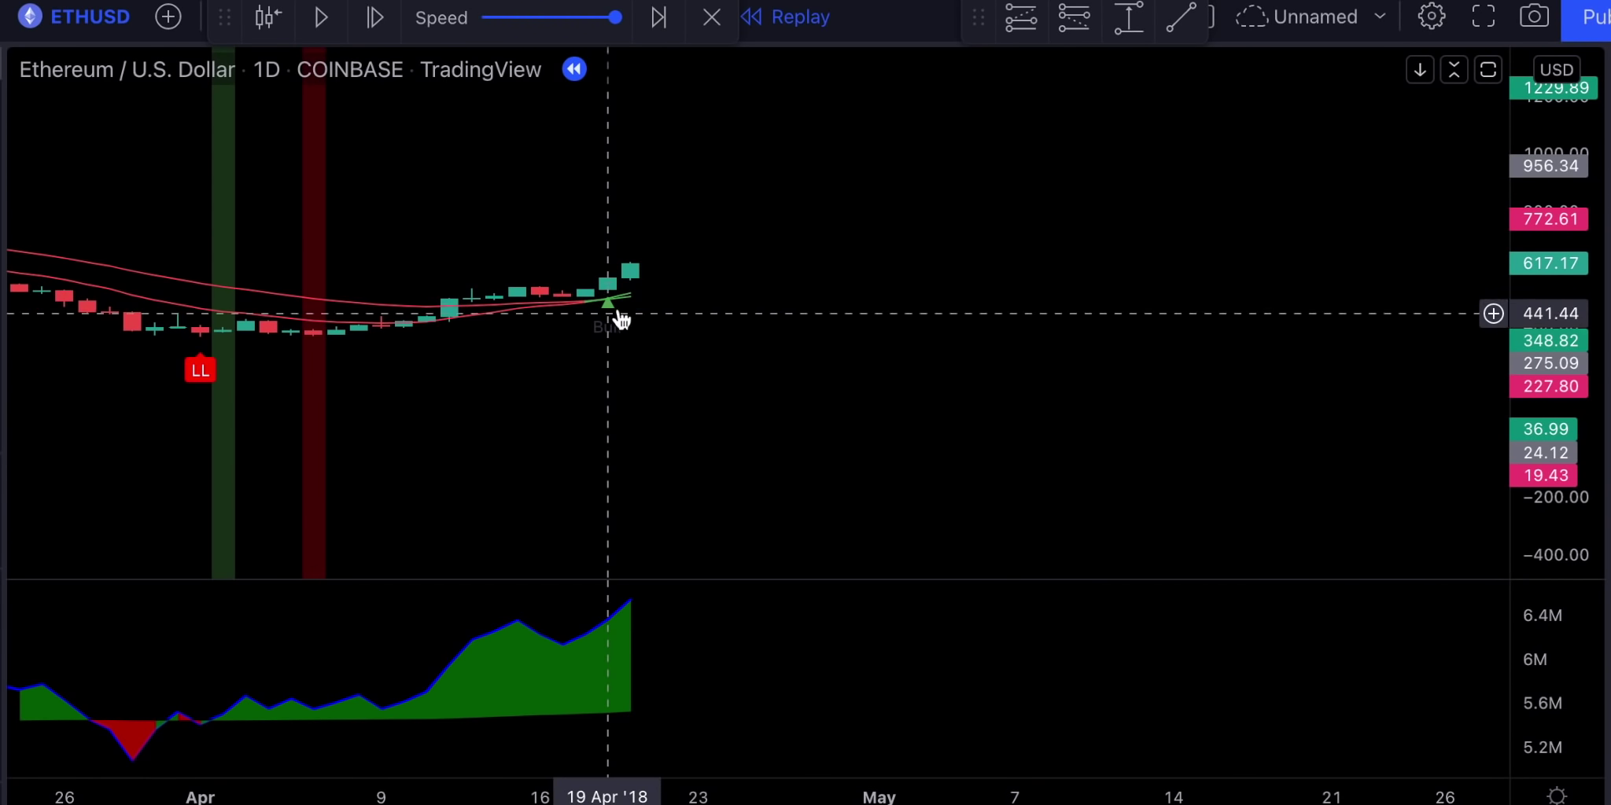
Draw a trend line from the January HH peak down to around 494
scroll(675, 406, down, 10)
click(1179, 18)
click(327, 134)
click(1301, 397)
scroll(1103, 413, up, 5)
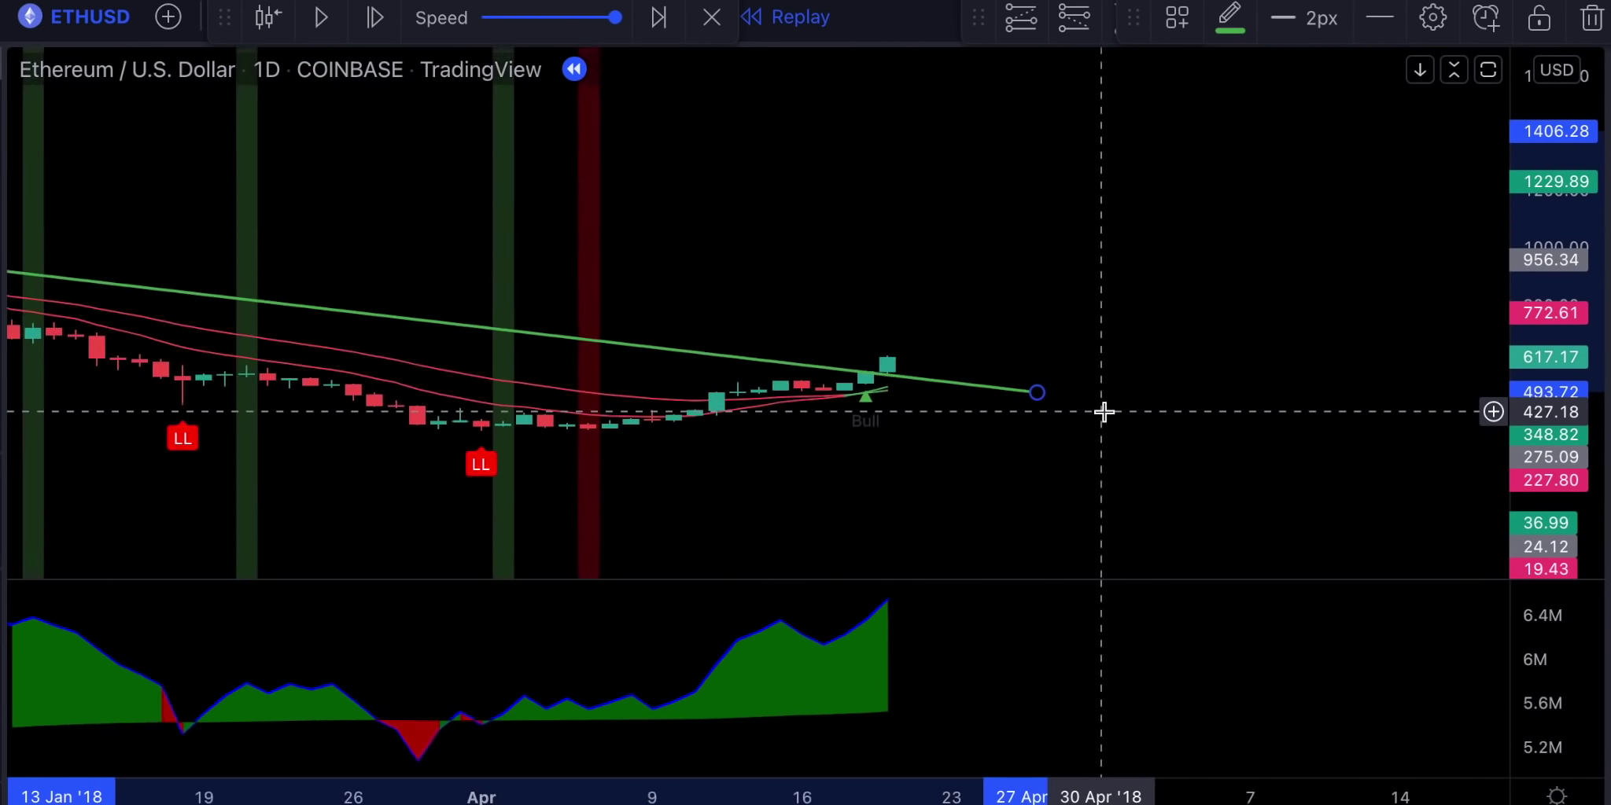
scroll(1104, 412, up, 3)
click(773, 356)
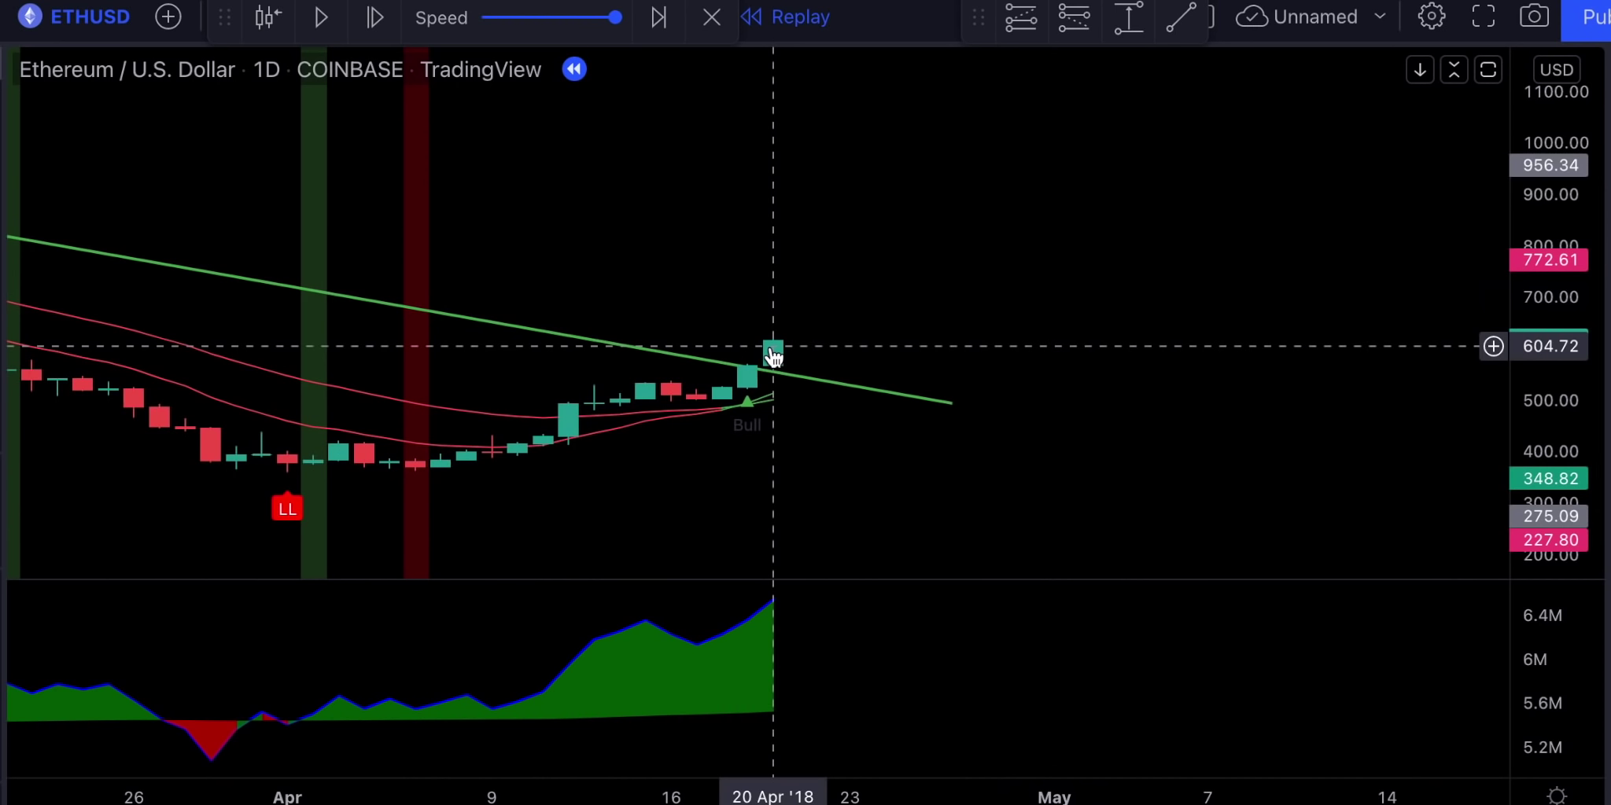
Place a long position on the last candle with stop 499.04 and target 802.88, replaying until it closes
click(1020, 17)
click(774, 338)
drag(773, 370, 773, 400)
drag(773, 295, 780, 246)
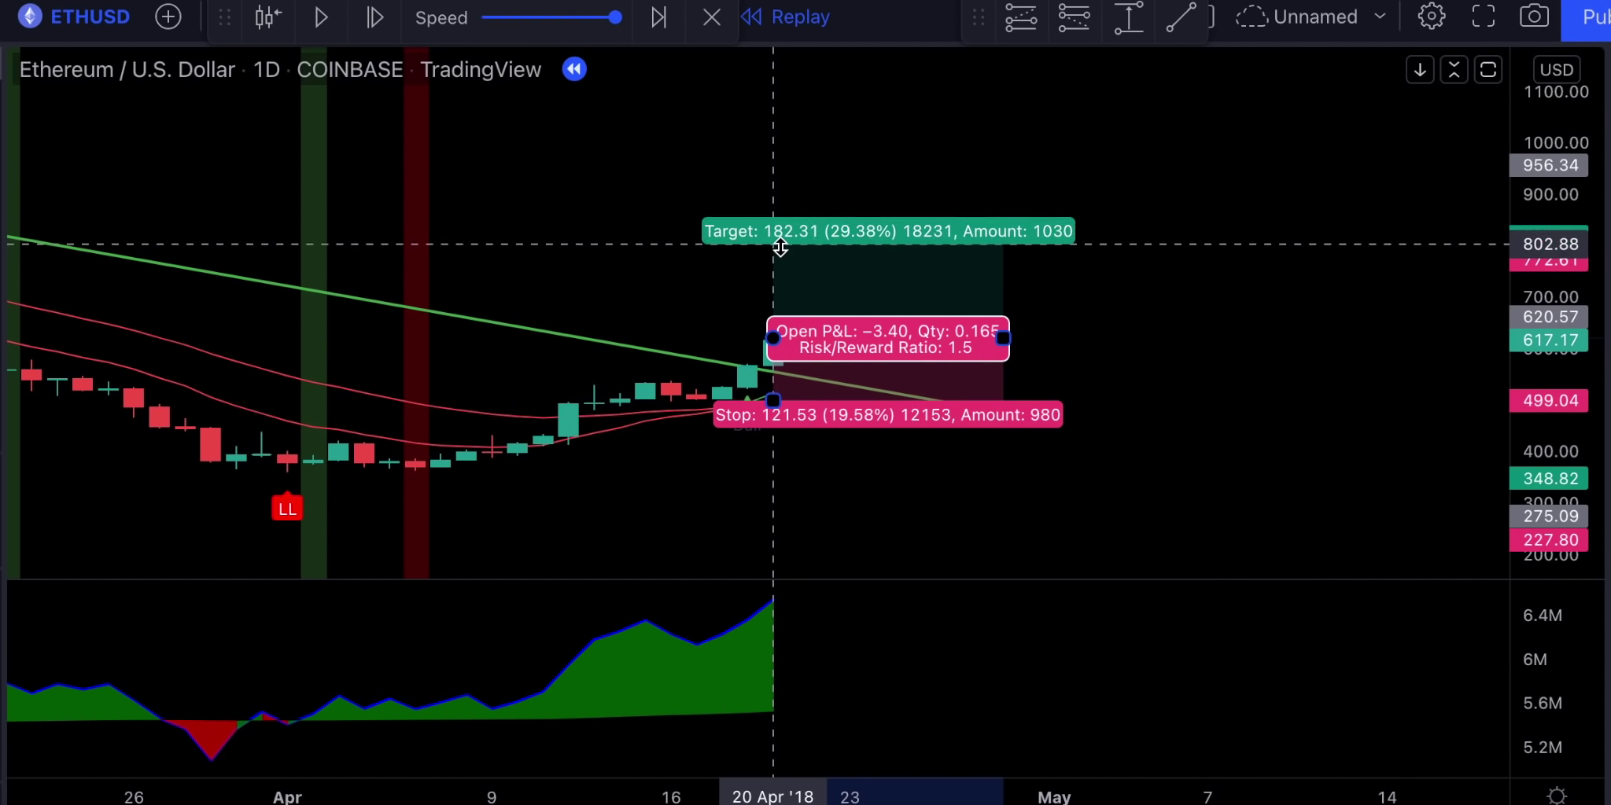
click(375, 17)
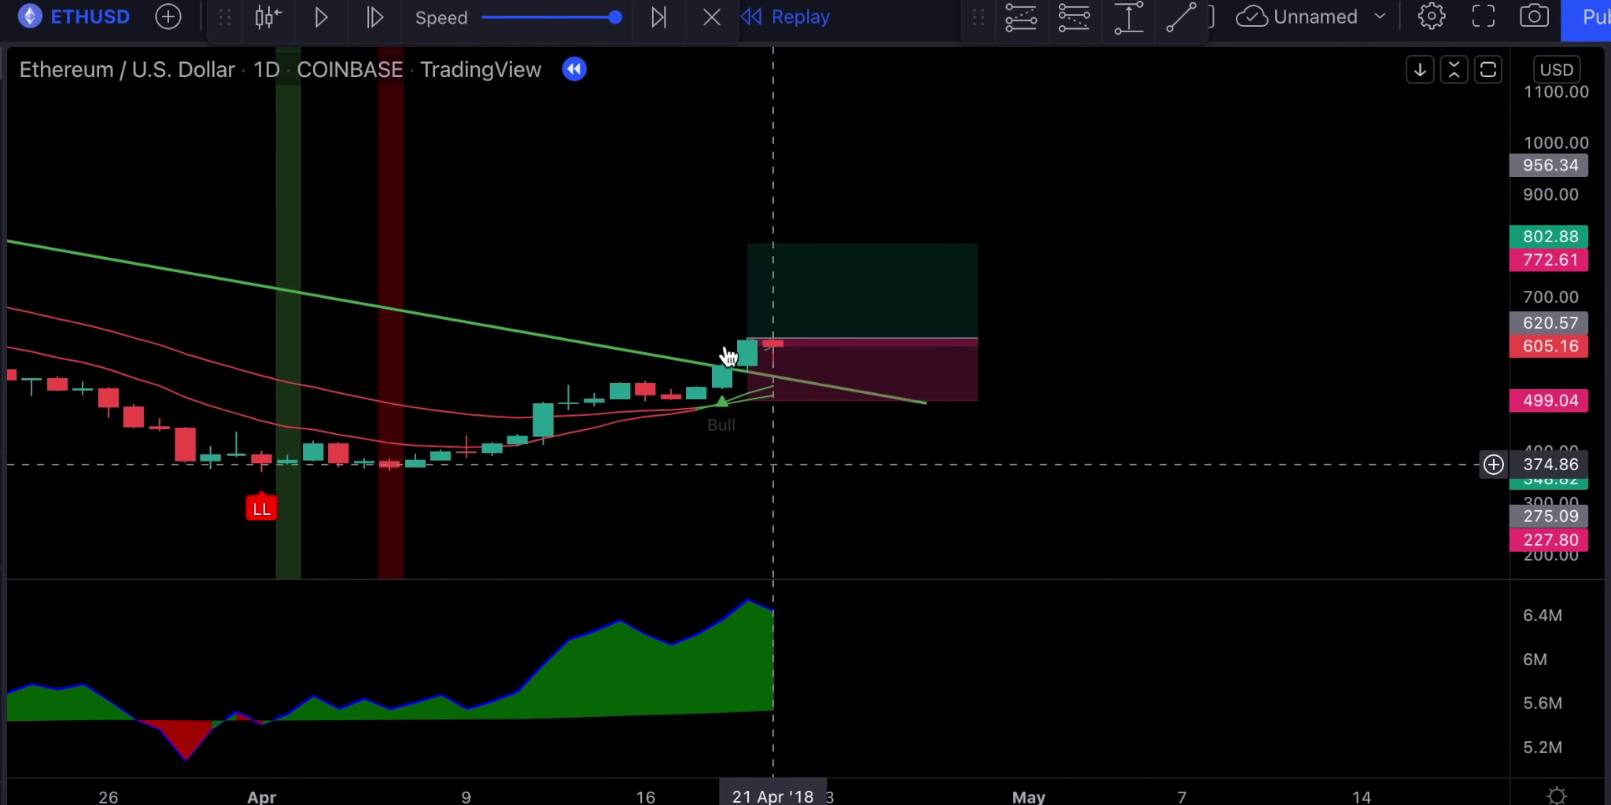
click(375, 18)
click(375, 17)
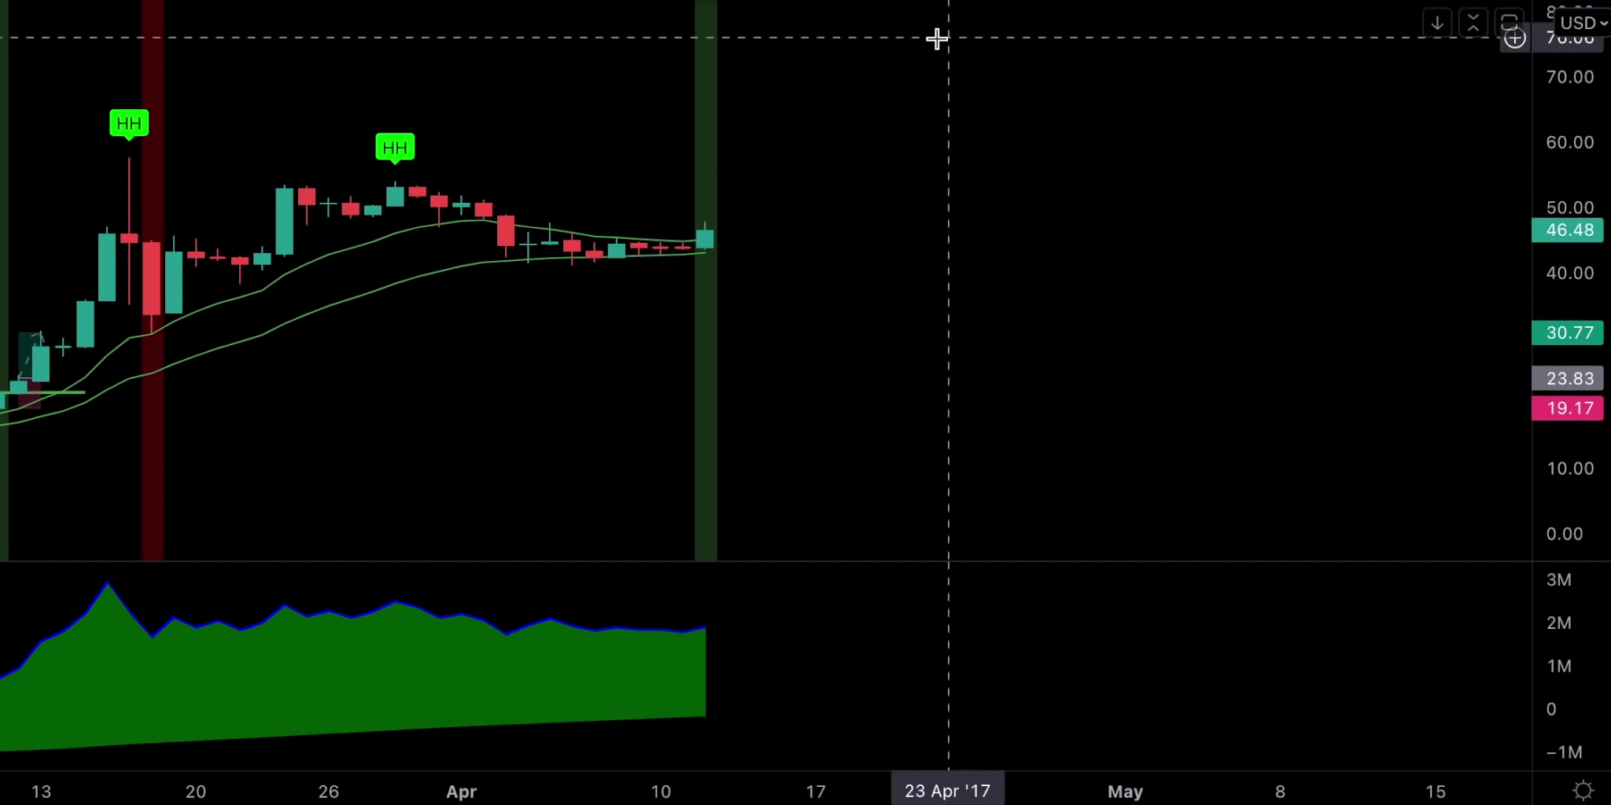
Place a long position on the early-May 2017 HH breakout bar
click(706, 252)
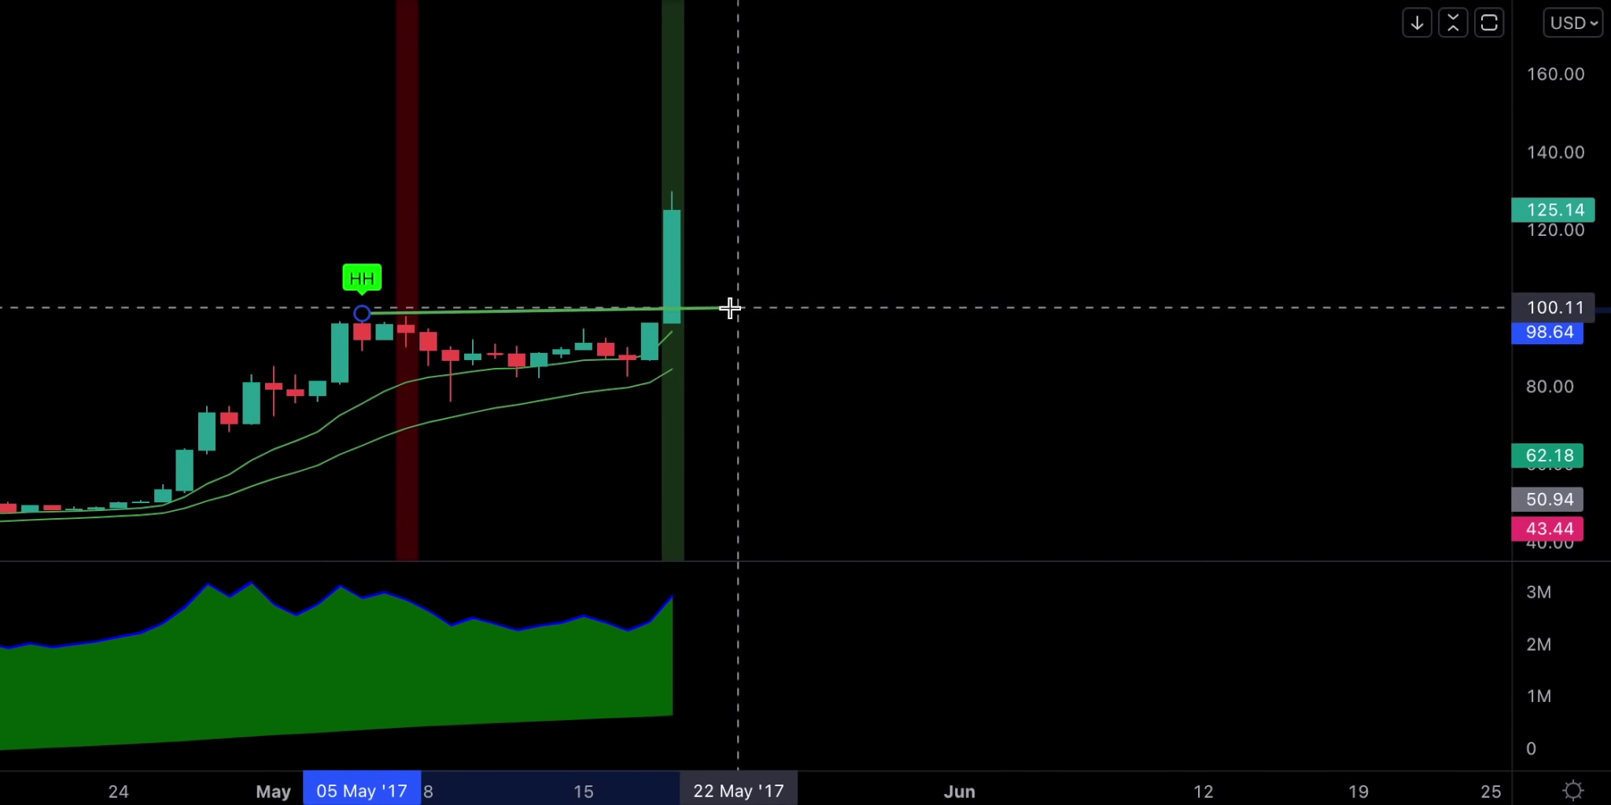
click(667, 213)
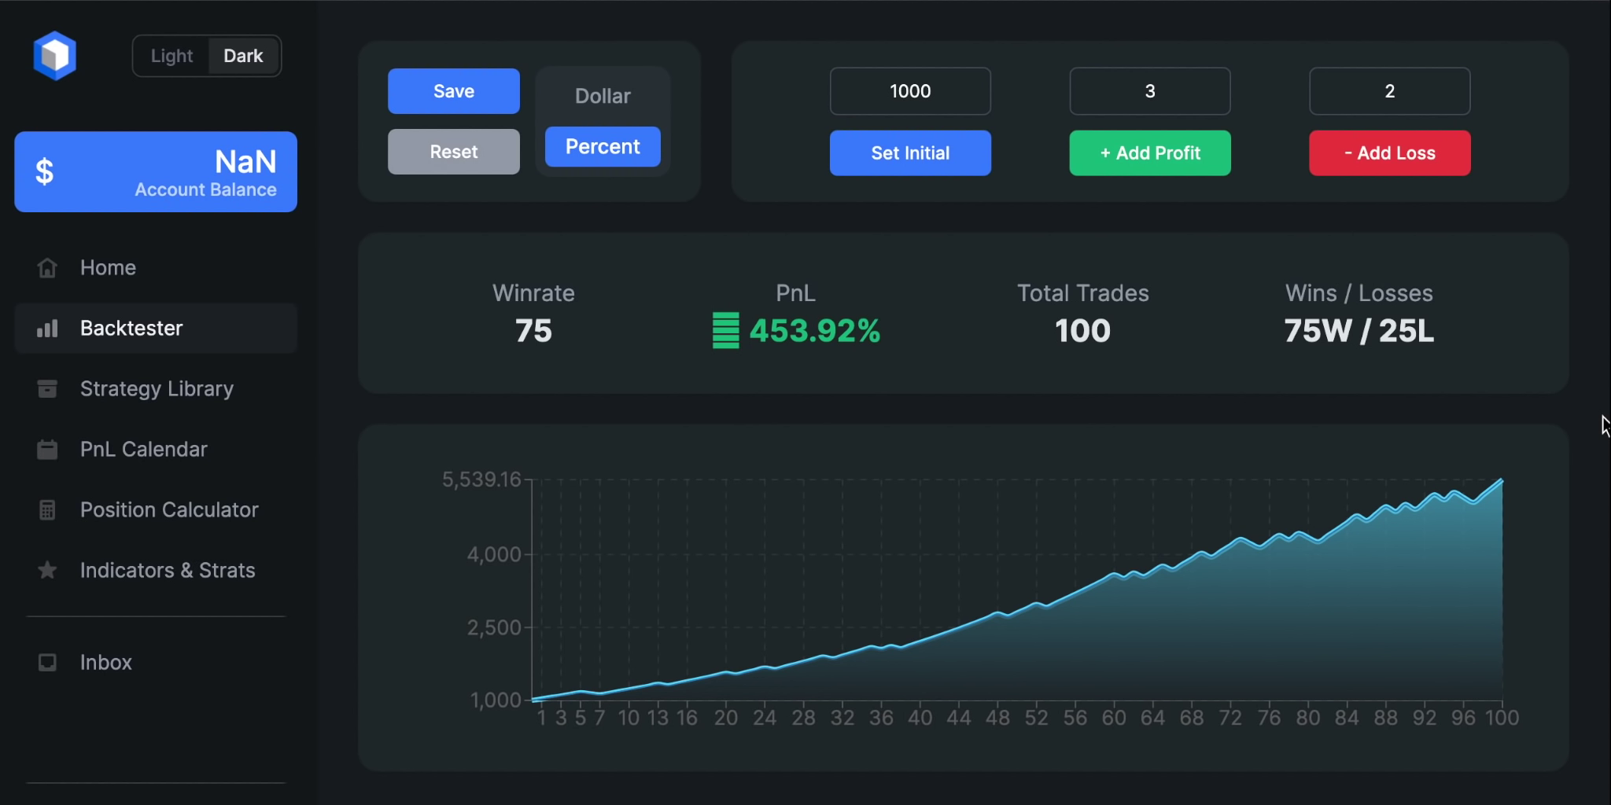
Scroll down to the Risk Analysis section, then back up to the equity curve
scroll(1605, 425, down, 7)
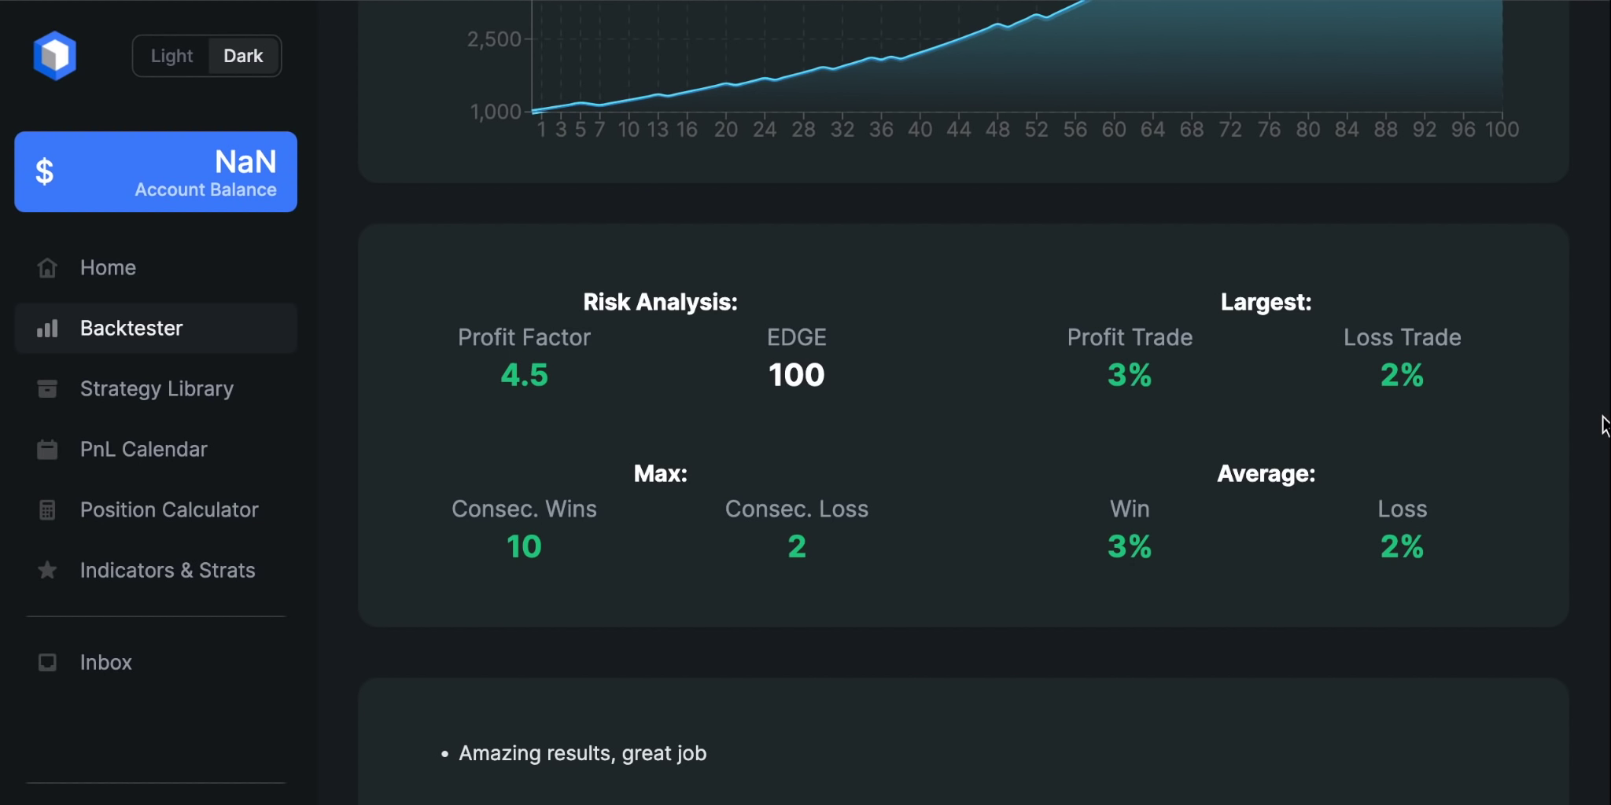
scroll(1604, 424, up, 8)
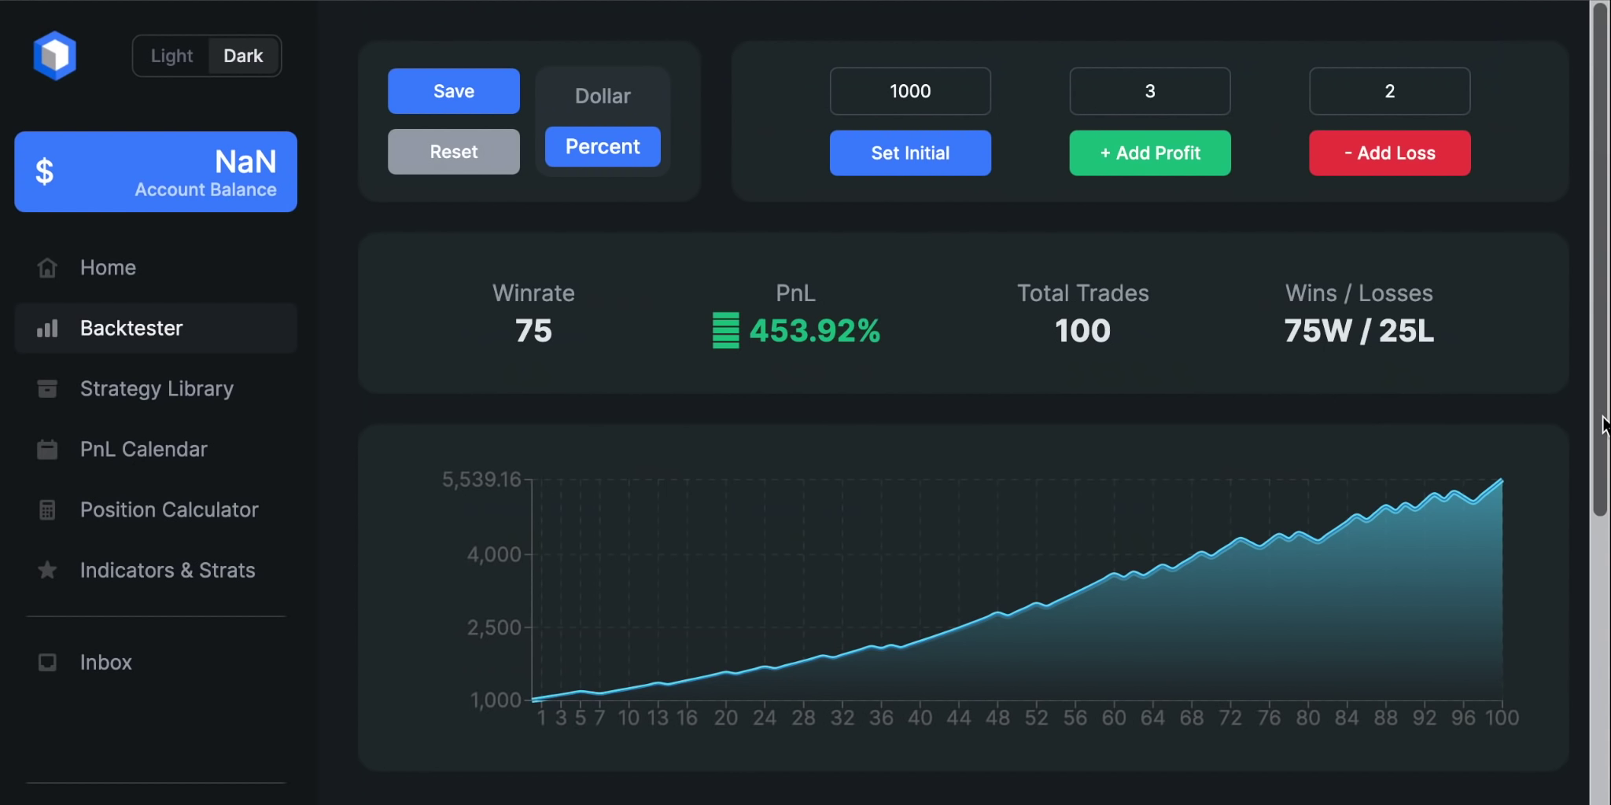